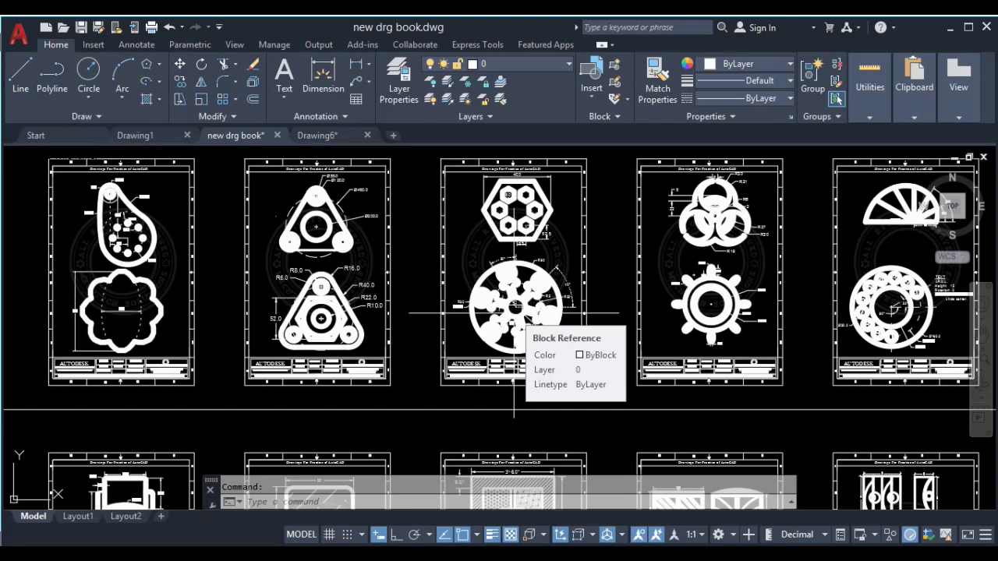
# Switch to the Drawing6 file and start a new blank drawing from there
pyautogui.click(316, 136)
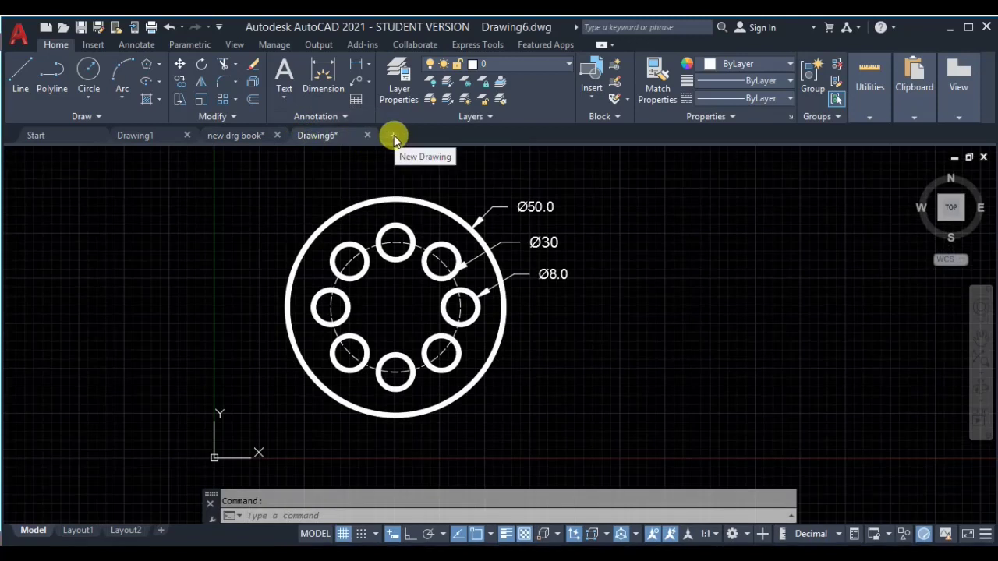
pyautogui.click(394, 138)
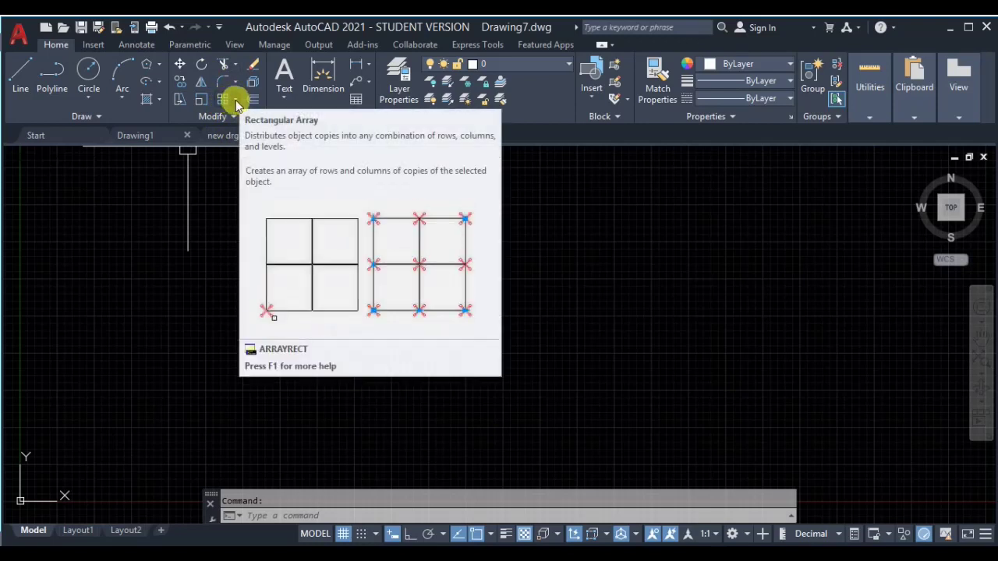
pyautogui.click(234, 100)
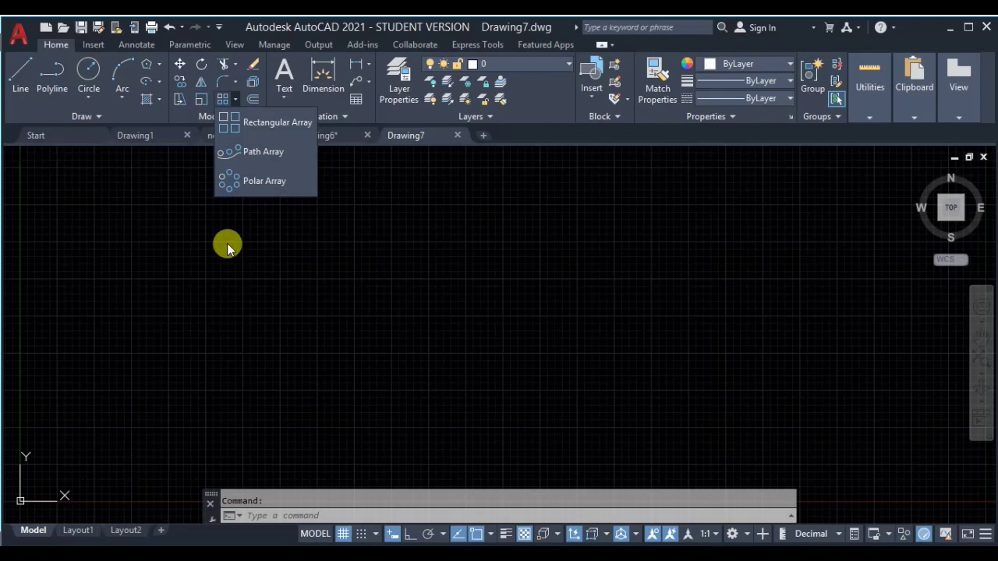
pyautogui.press('Escape')
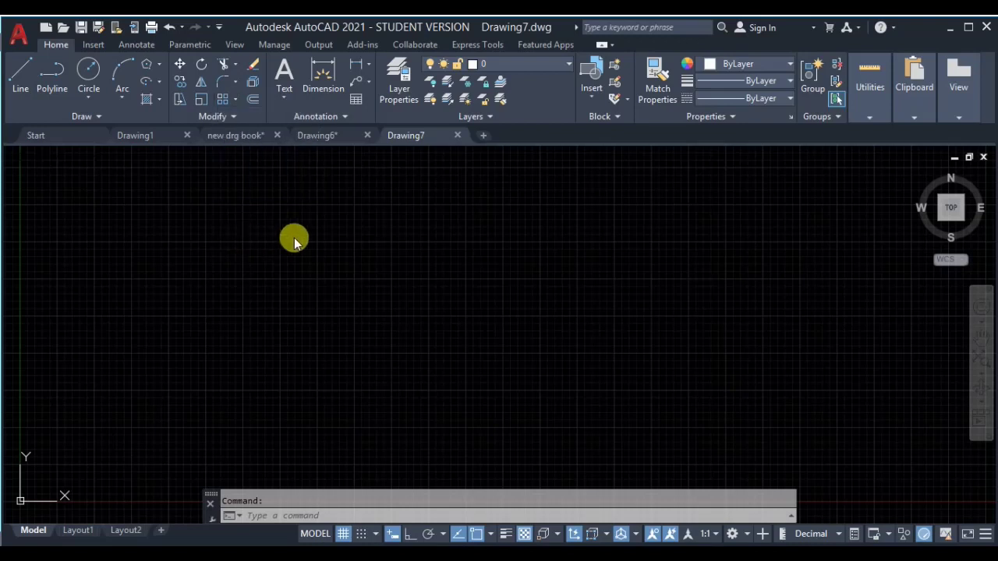
pyautogui.write('ar')
pyautogui.press('Return')
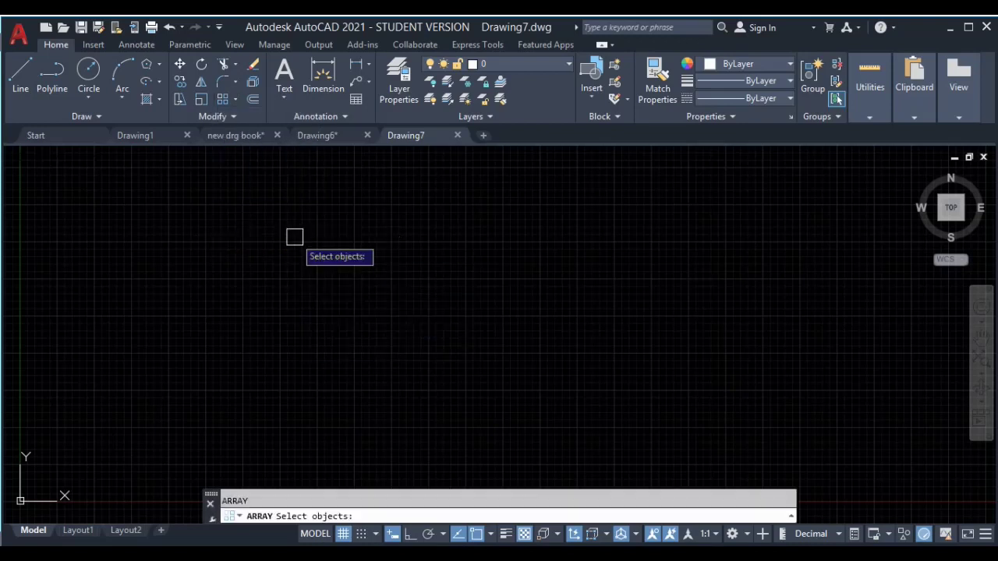
pyautogui.press('Escape')
pyautogui.write('Ca')
pyautogui.press('Escape')
pyautogui.write('ar')
pyautogui.press('Return')
pyautogui.press('Escape')
# Draw a circle in the upper middle of the blank drawing by its centre and radius
pyautogui.write('c')
pyautogui.press('Return')
pyautogui.click(412, 294)
pyautogui.click(452, 224)
# Examine the rectangular, path and polar array types offered for the circle without creating an array
pyautogui.click(517, 227)
pyautogui.click(392, 270)
pyautogui.write('ar')
pyautogui.press('Return')
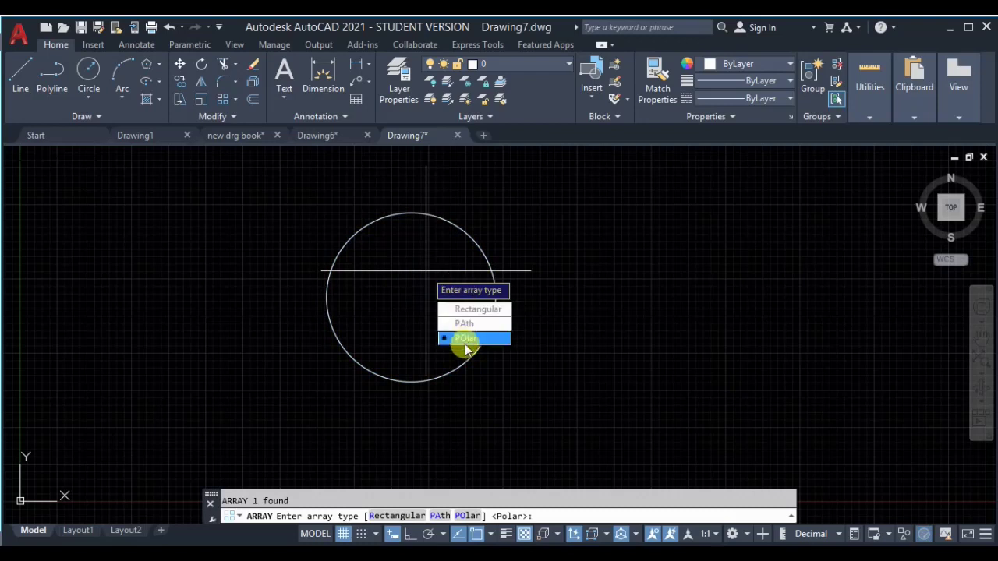
pyautogui.press('Escape')
pyautogui.click(234, 102)
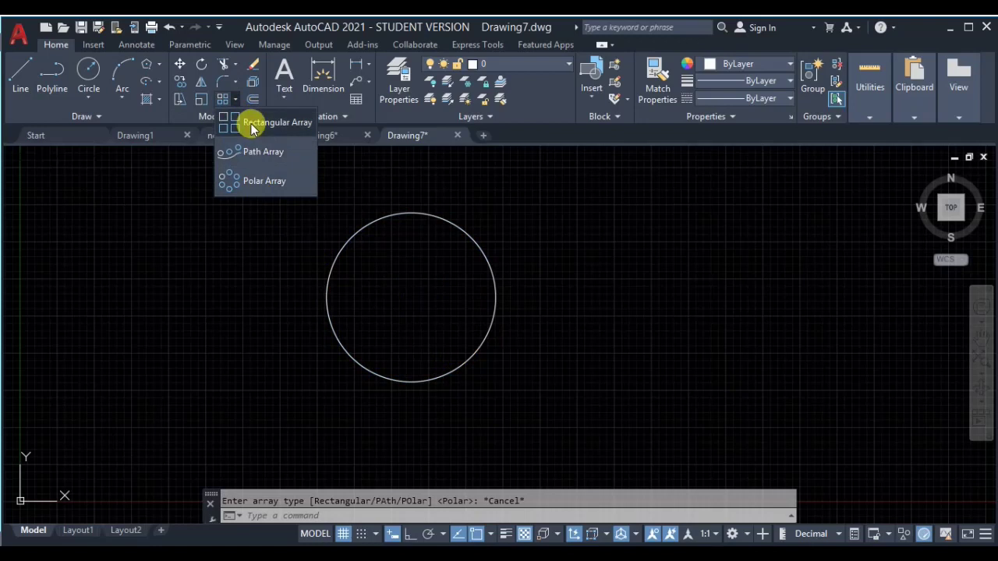
pyautogui.press('Escape')
pyautogui.click(511, 229)
pyautogui.click(447, 274)
pyautogui.write('ar')
pyautogui.press('Return')
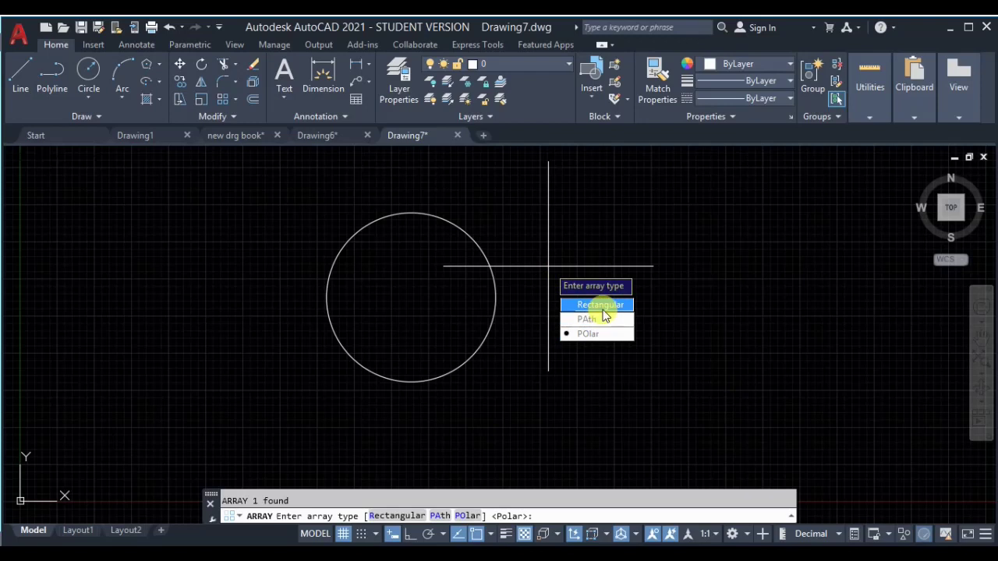
pyautogui.press('Escape')
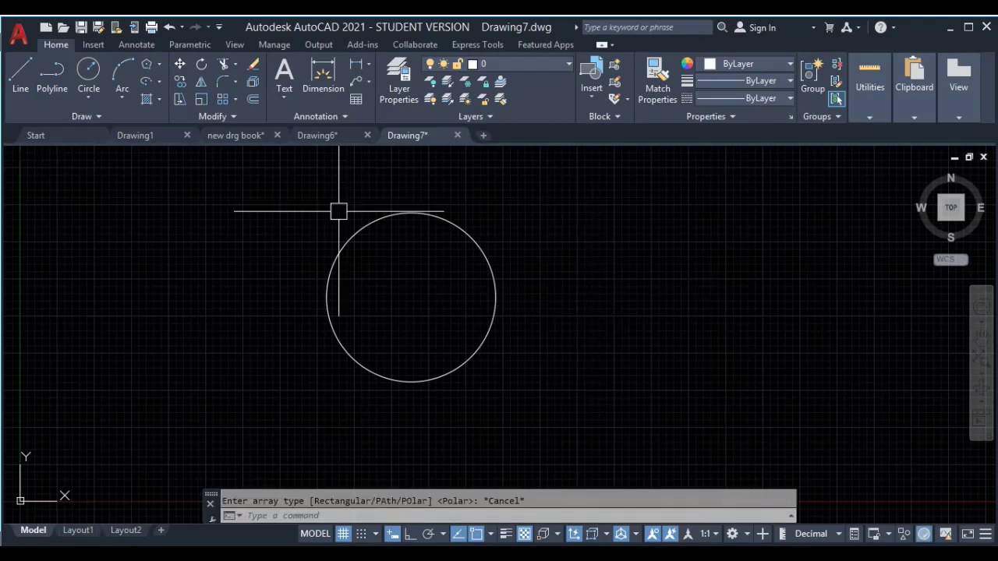
pyautogui.click(234, 98)
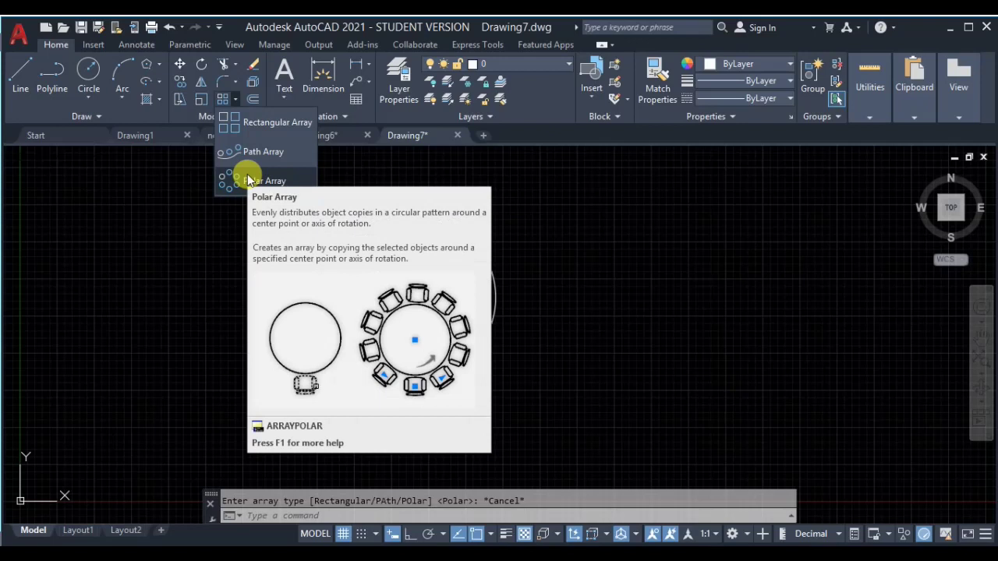
pyautogui.press('Escape')
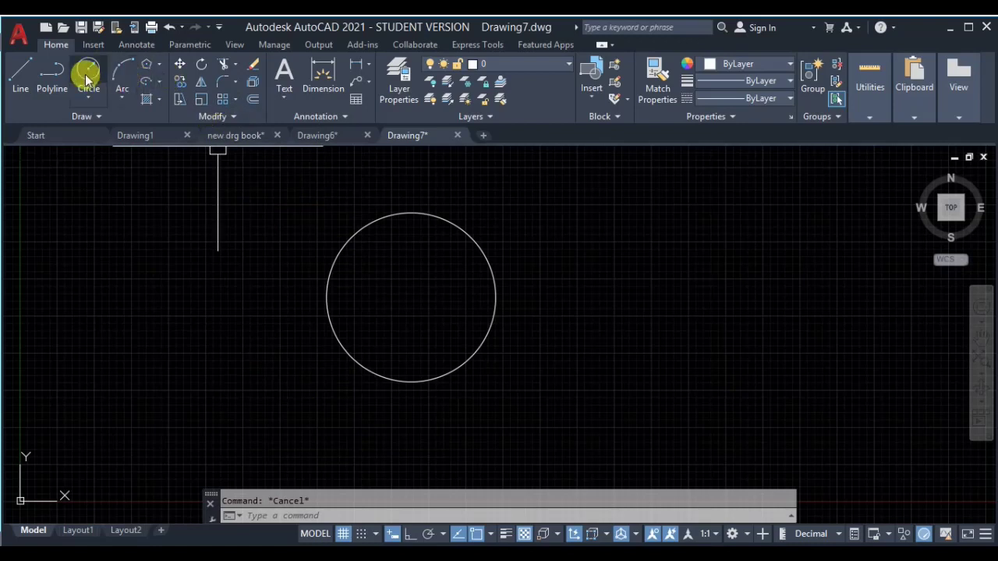
# Draw a horizontal rectangle about 5.7 by 2.2 units just below the circle
pyautogui.click(158, 77)
pyautogui.click(165, 86)
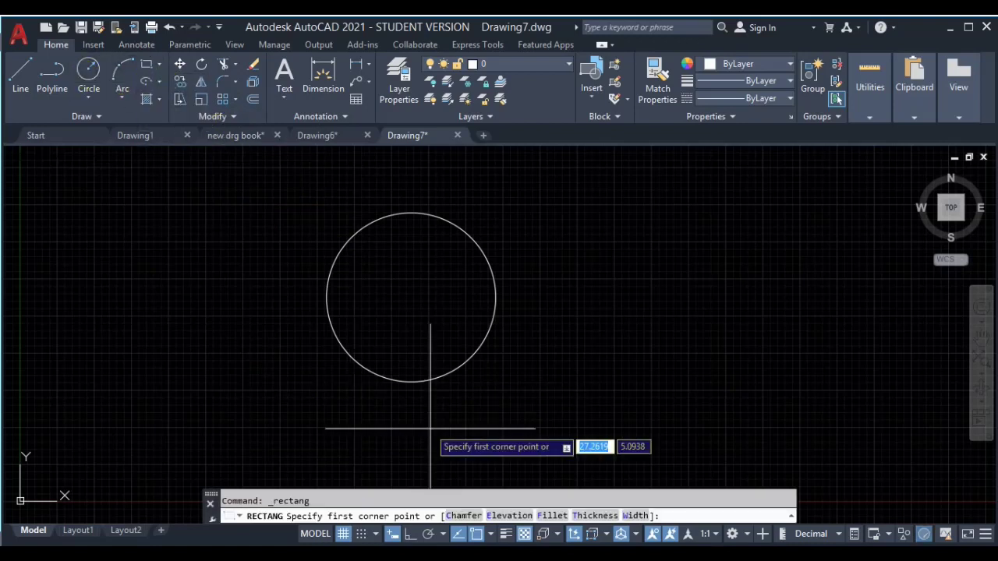
pyautogui.click(368, 394)
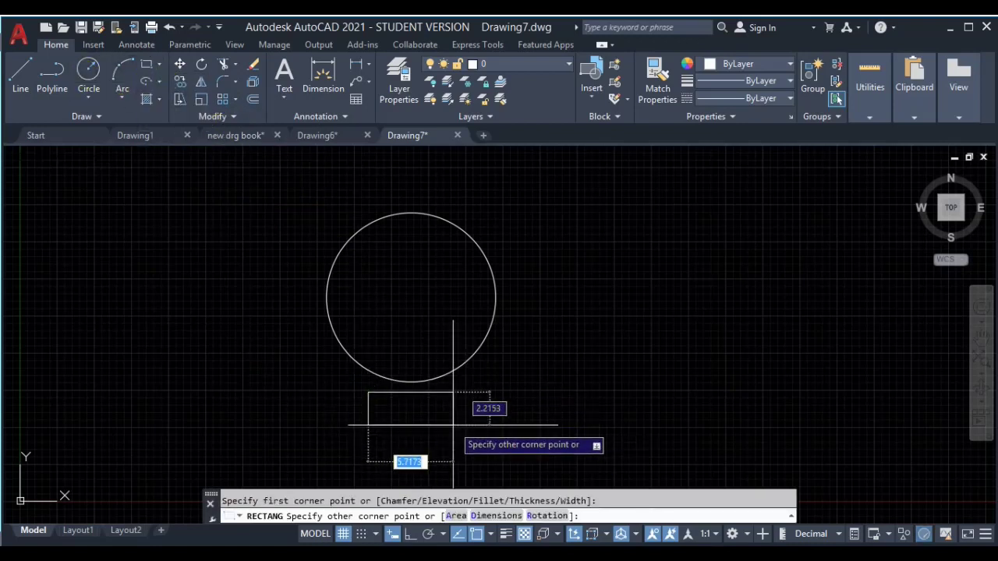
pyautogui.click(453, 425)
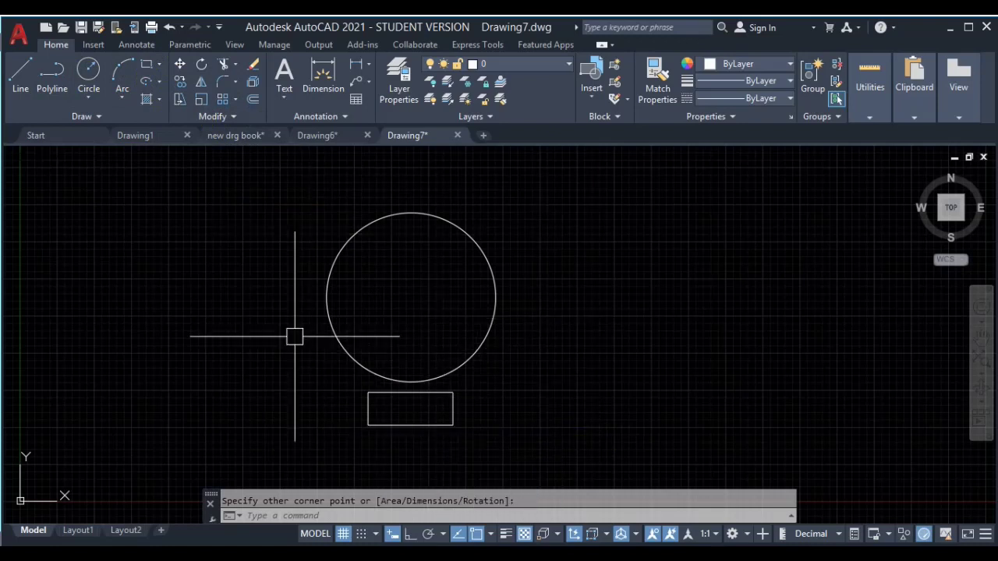
pyautogui.click(503, 258)
pyautogui.click(410, 356)
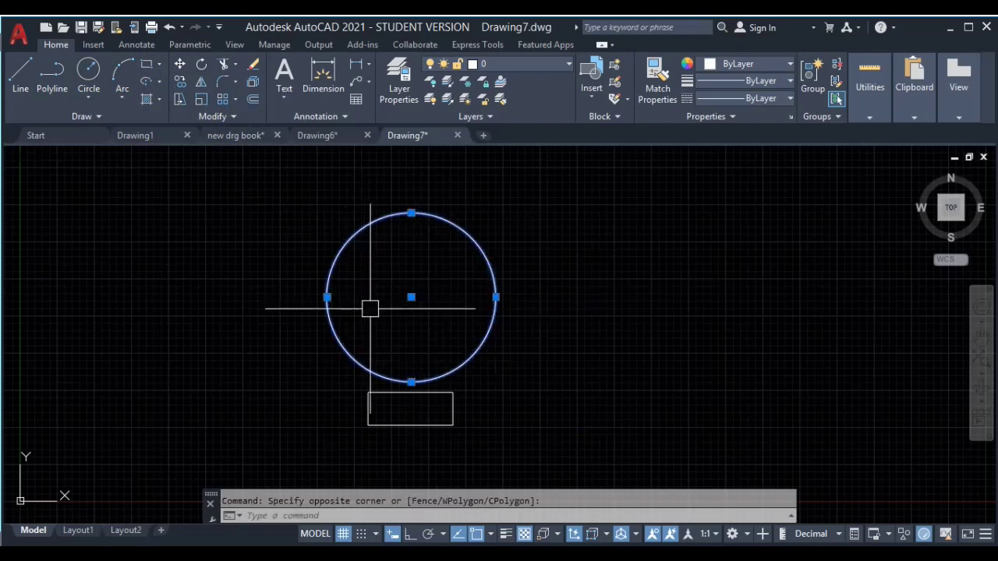
pyautogui.press('Escape')
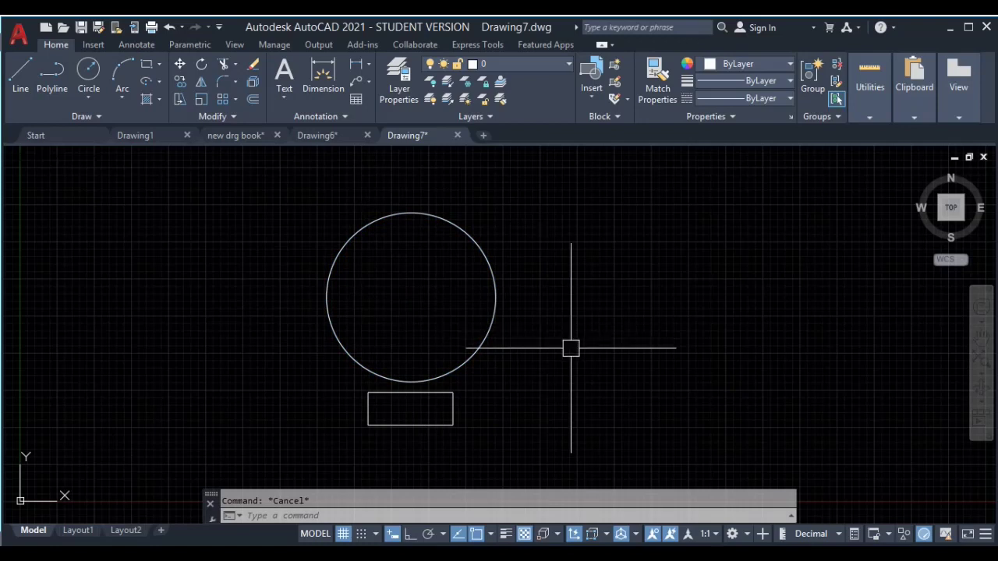
# Create a polar array of the rectangle around the circle's centre
pyautogui.click(489, 401)
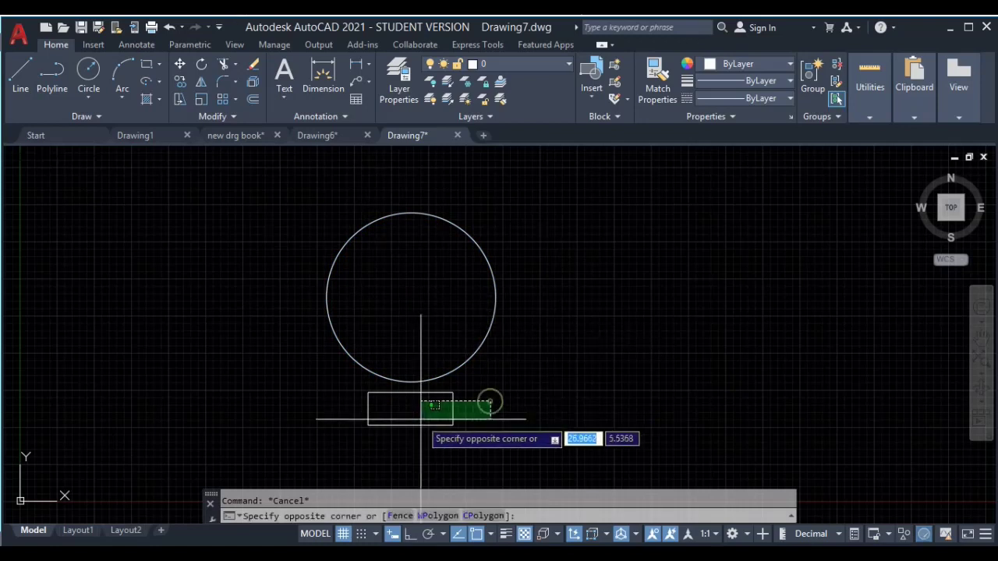
pyautogui.click(420, 418)
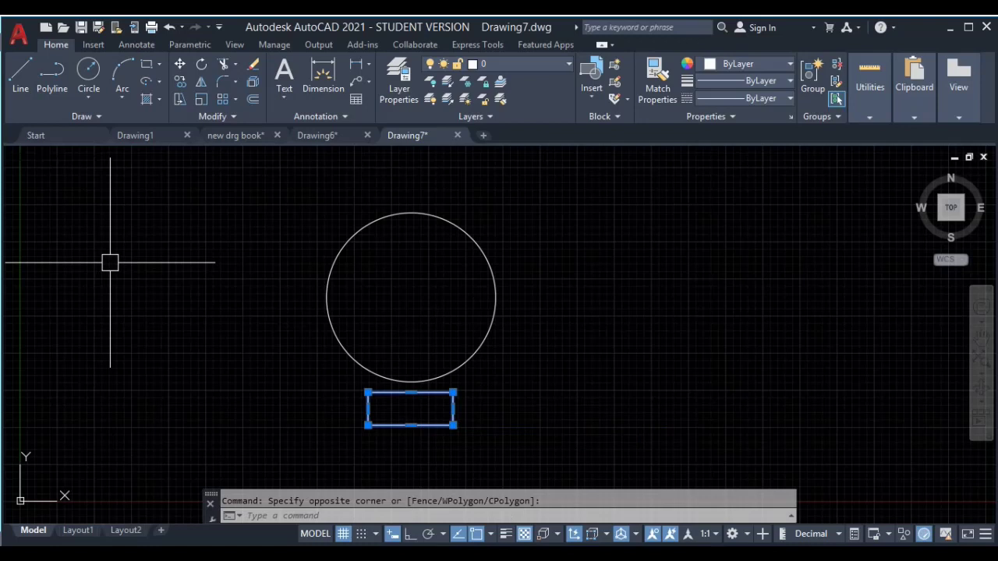
pyautogui.click(236, 99)
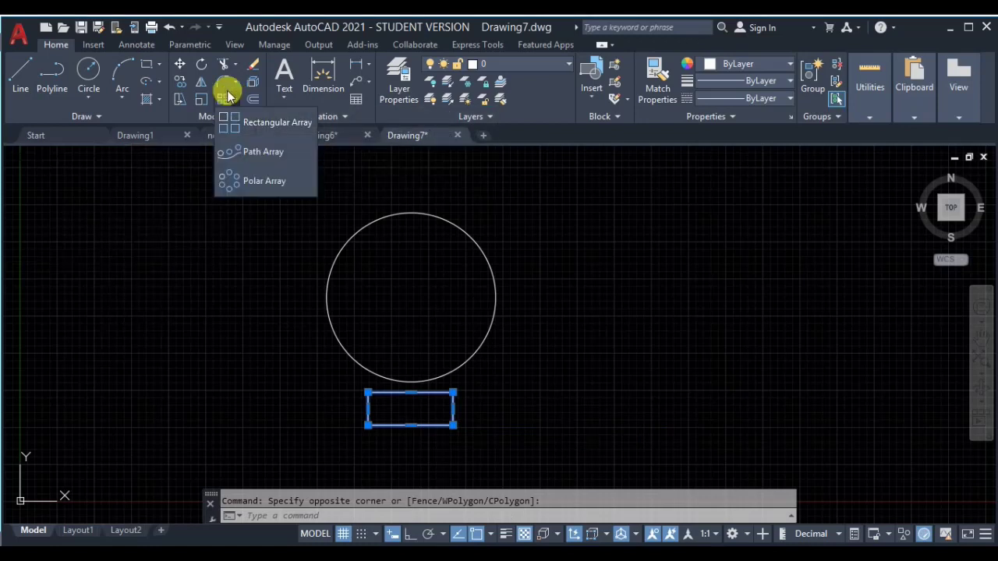
pyautogui.click(265, 181)
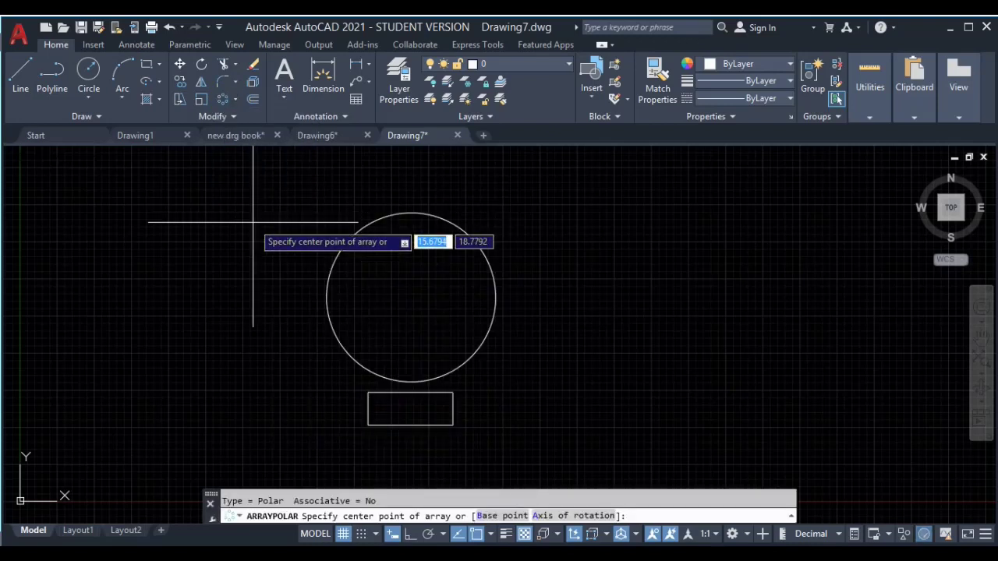
pyautogui.click(411, 297)
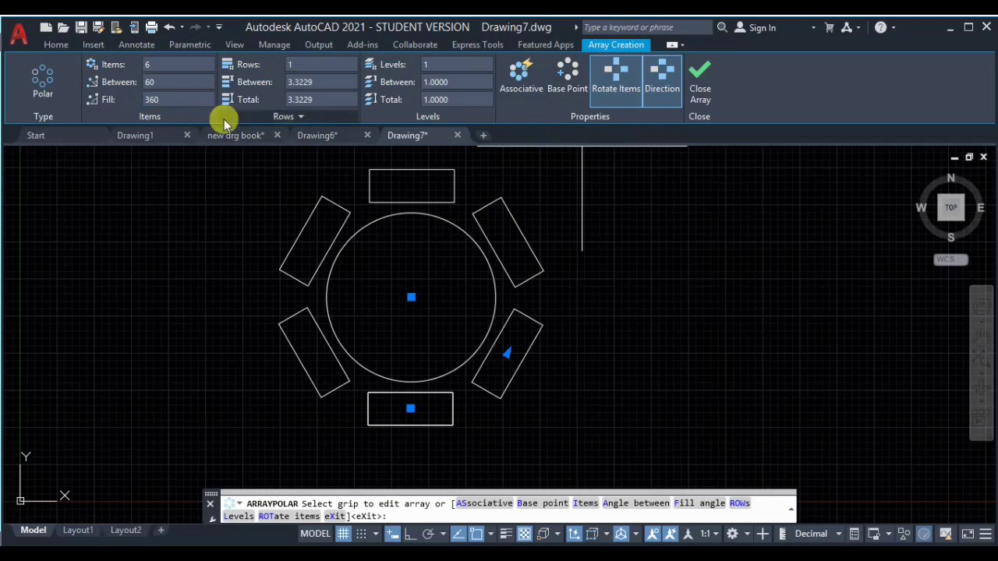
# Try item counts of 10, 5 and 4 for the polar array of rectangles
pyautogui.click(150, 64)
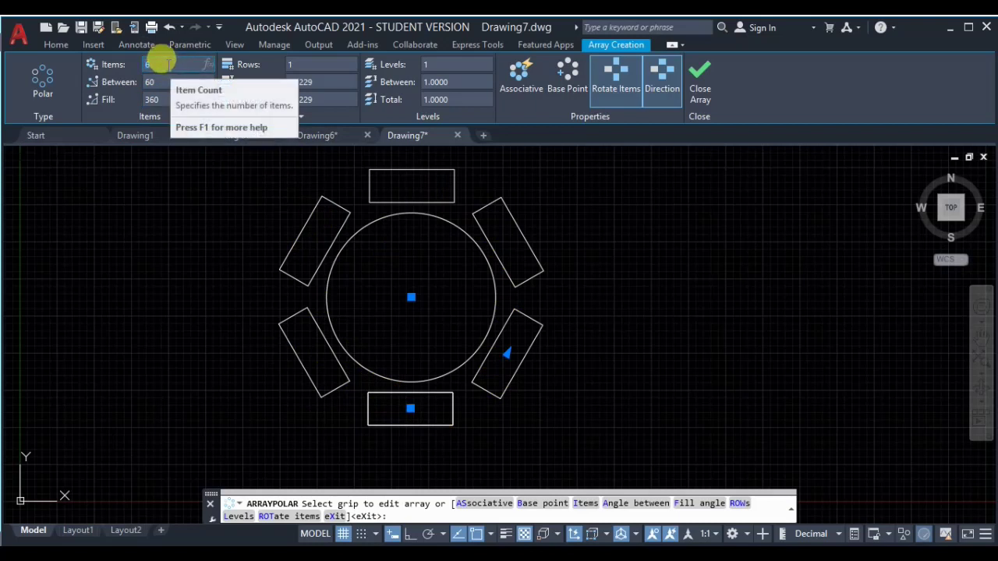
pyautogui.press('Return')
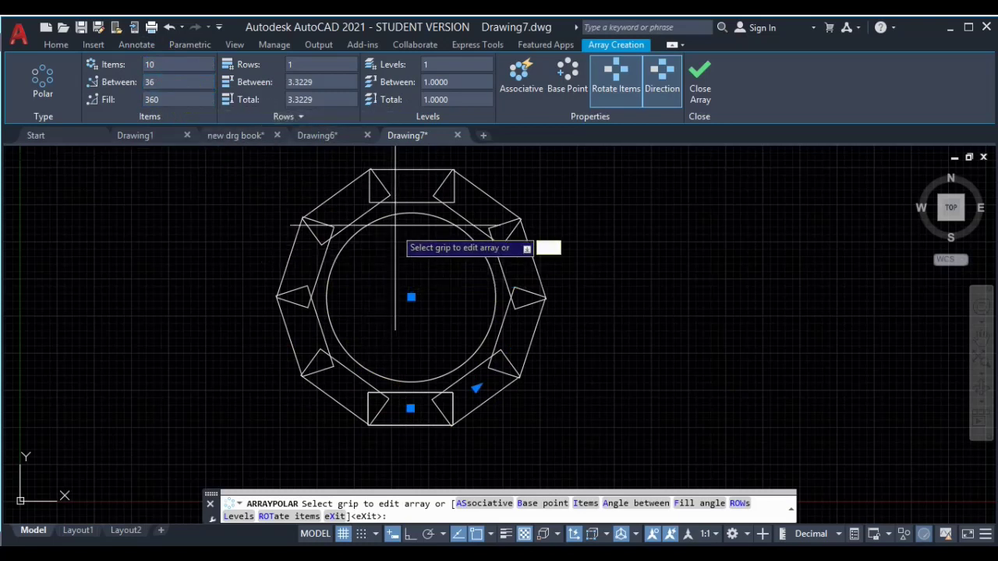
pyautogui.click(159, 64)
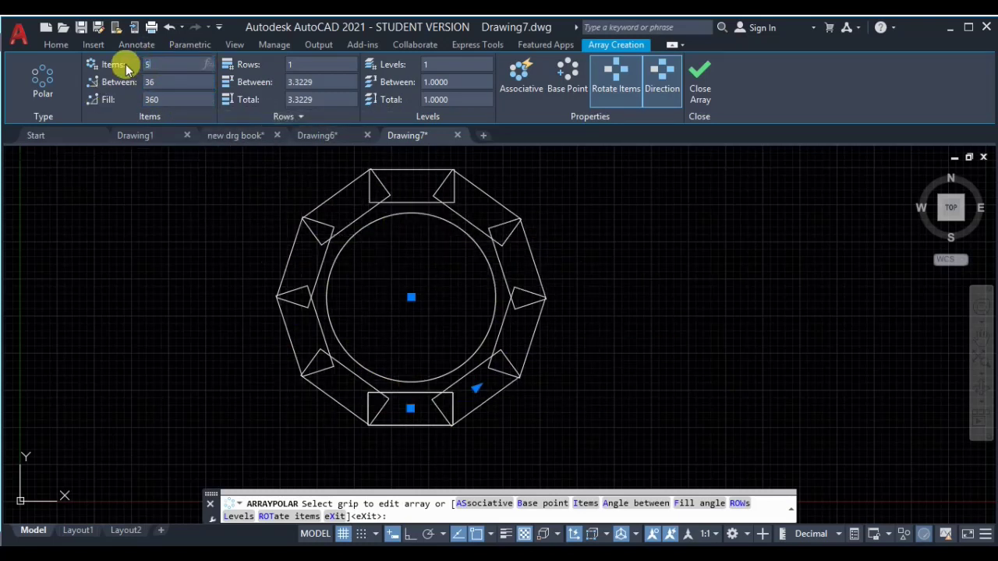
pyautogui.write('5')
pyautogui.press('Return')
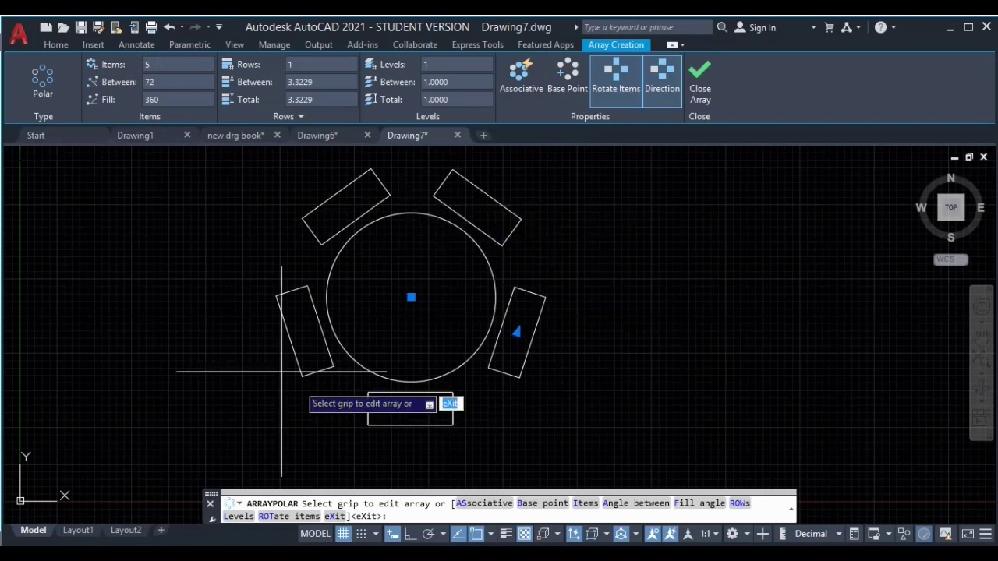
pyautogui.write('4')
pyautogui.press('Return')
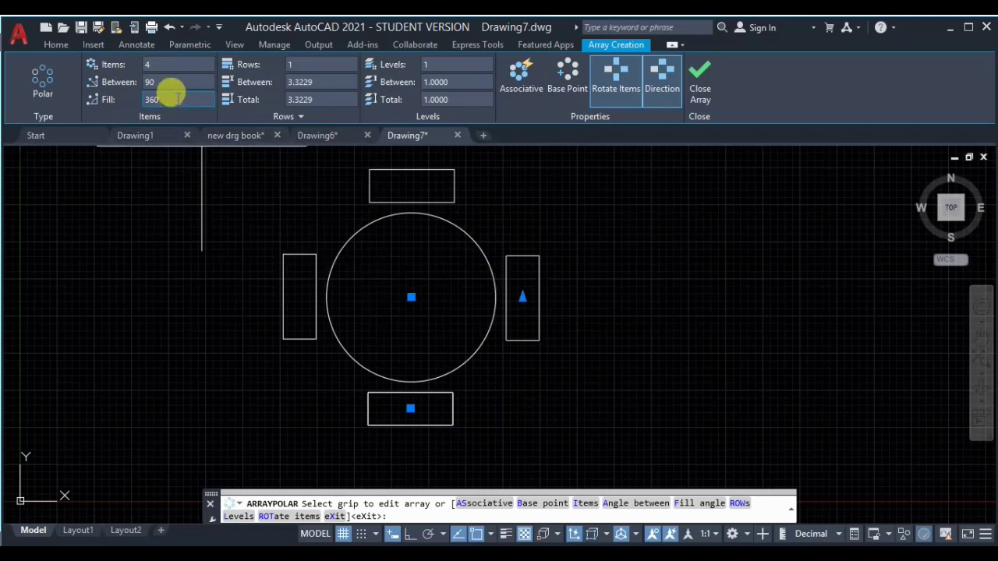
# Try 6 items in the polar array, switch back to 4, and select the fill angle value
pyautogui.click(166, 63)
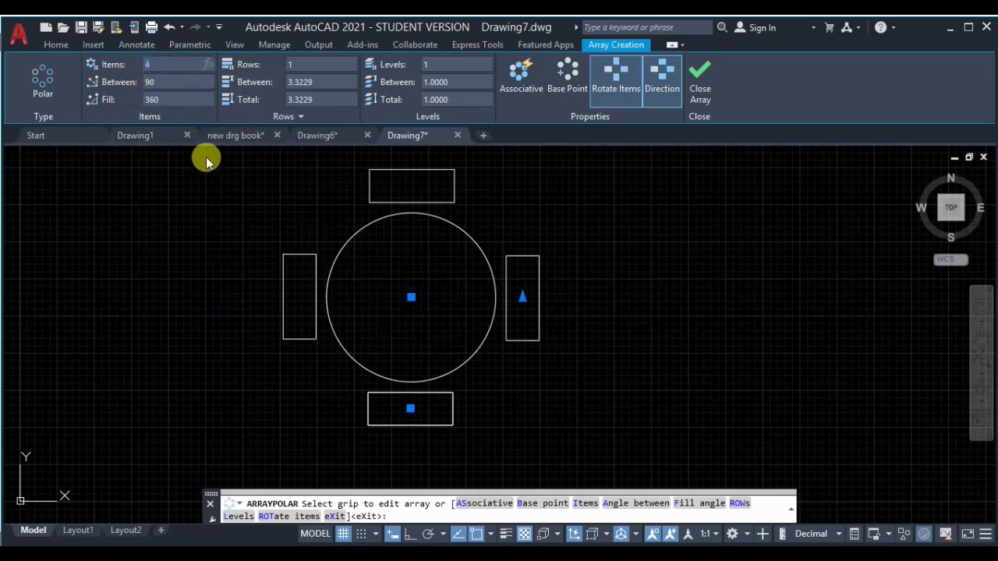
pyautogui.write('6')
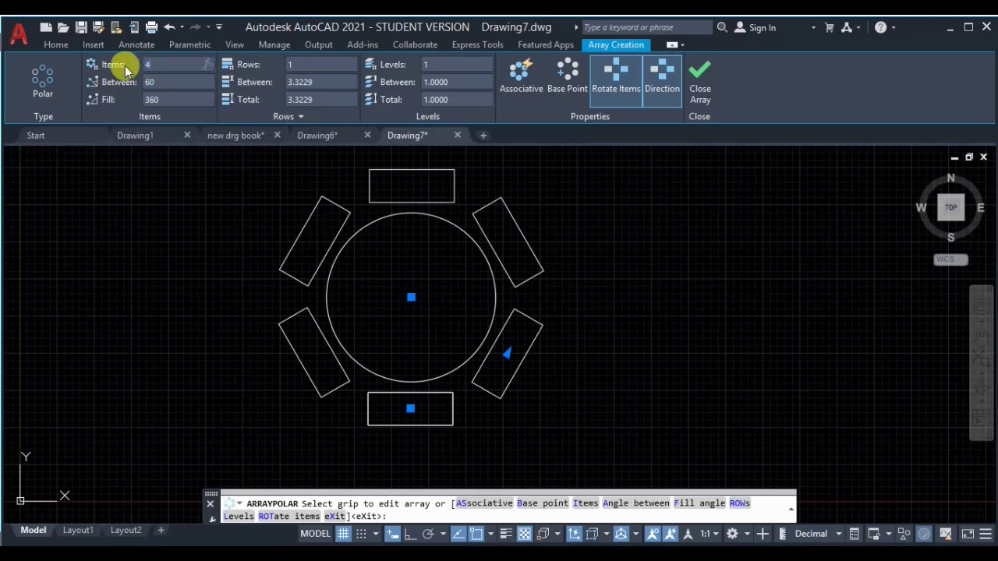
pyautogui.press('Tab')
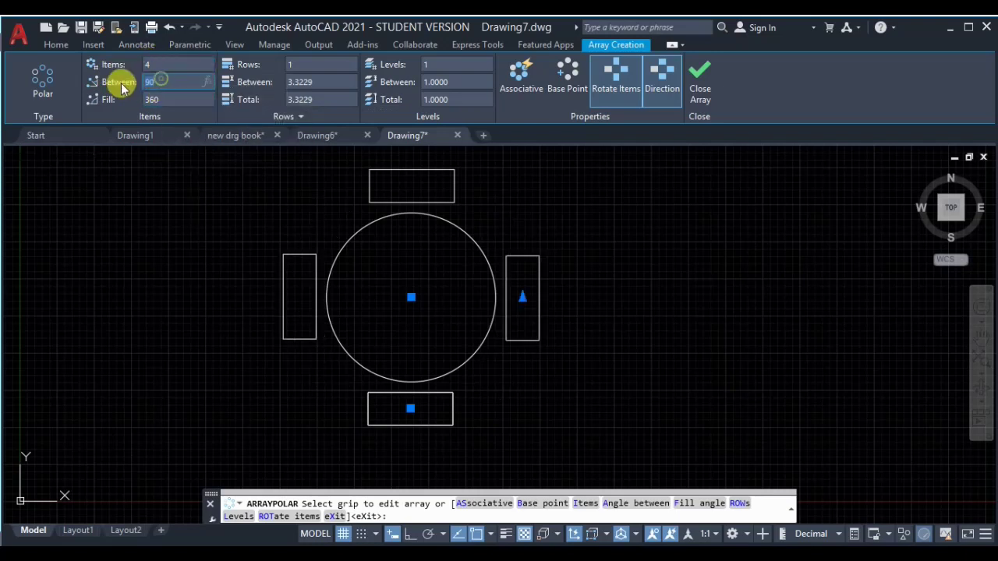
pyautogui.click(165, 102)
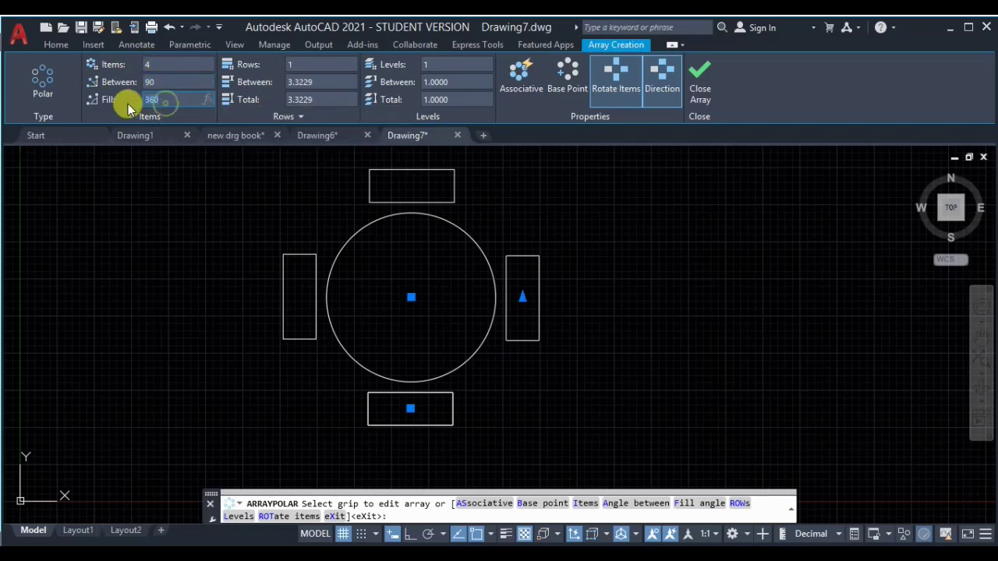
# Set the polar array to 6 items with a fill angle of 180 degrees
pyautogui.click(152, 64)
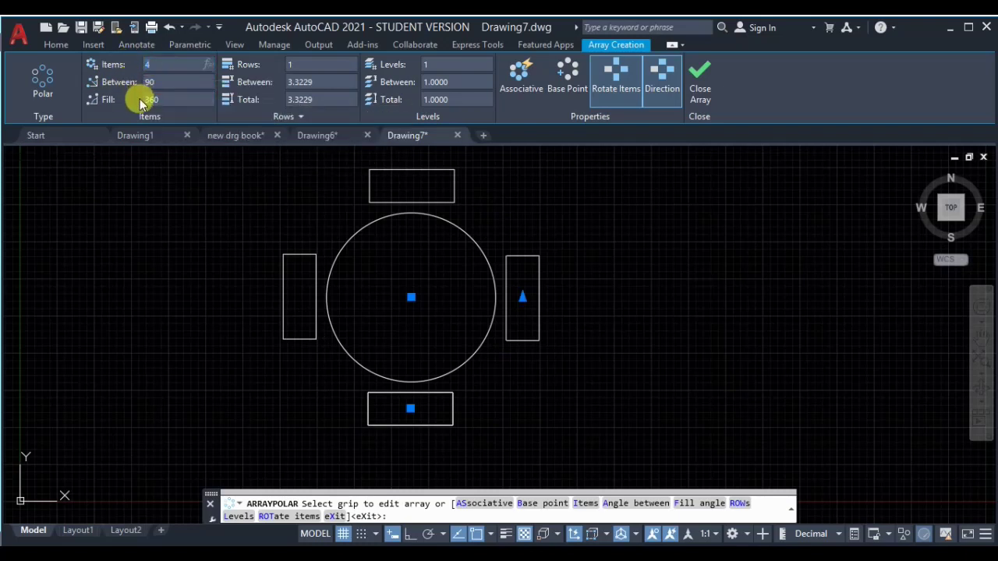
pyautogui.write('6')
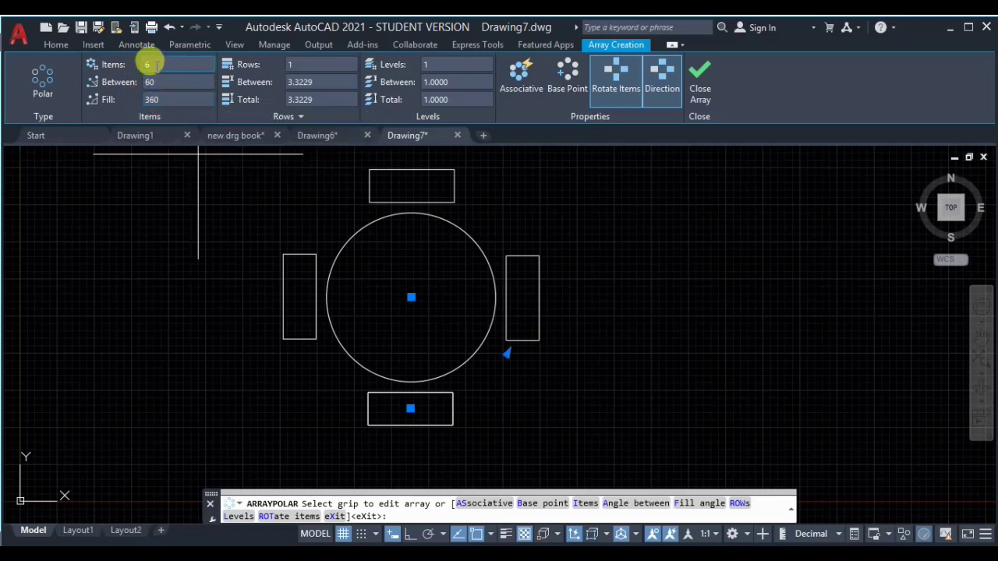
pyautogui.click(167, 97)
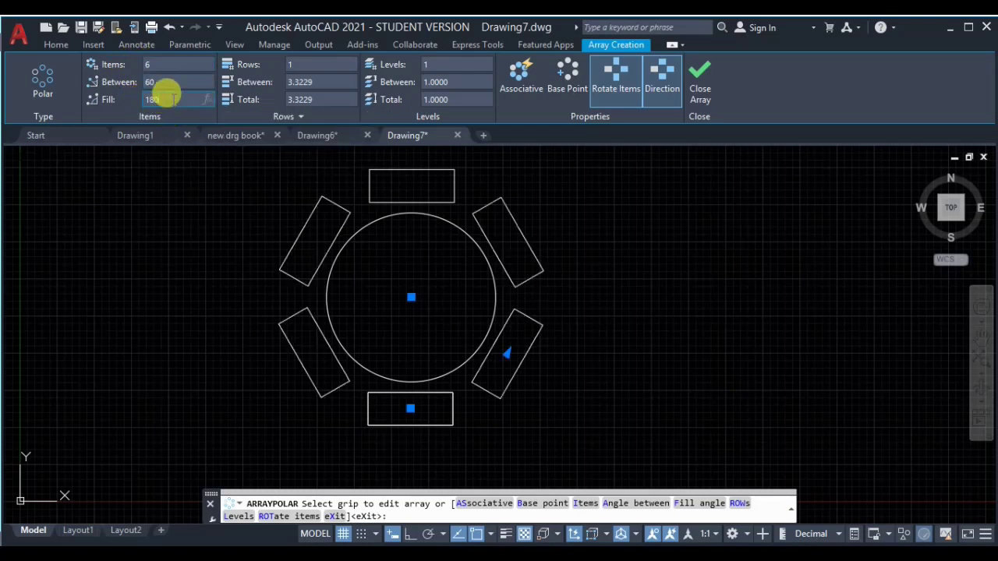
pyautogui.press('Return')
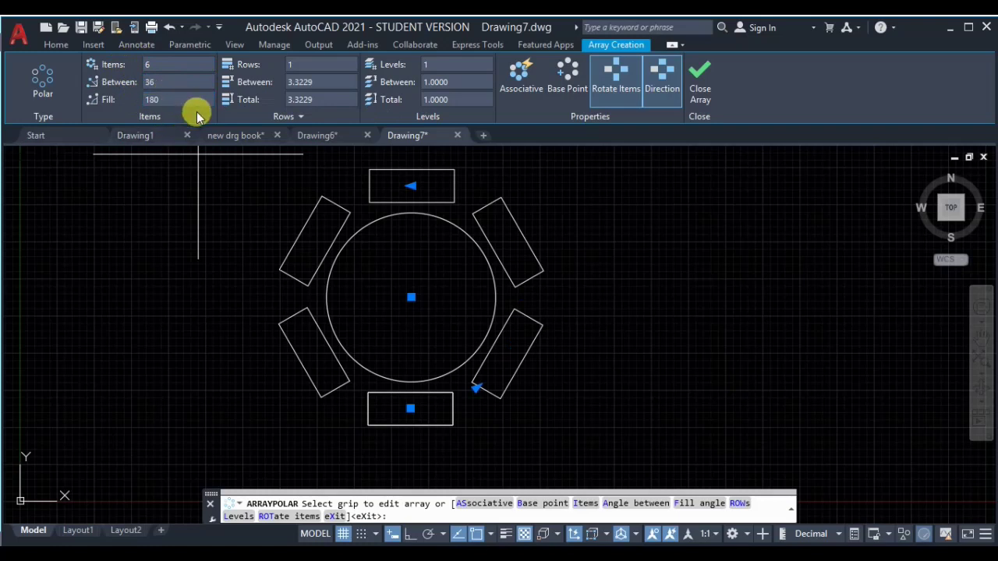
pyautogui.click(167, 101)
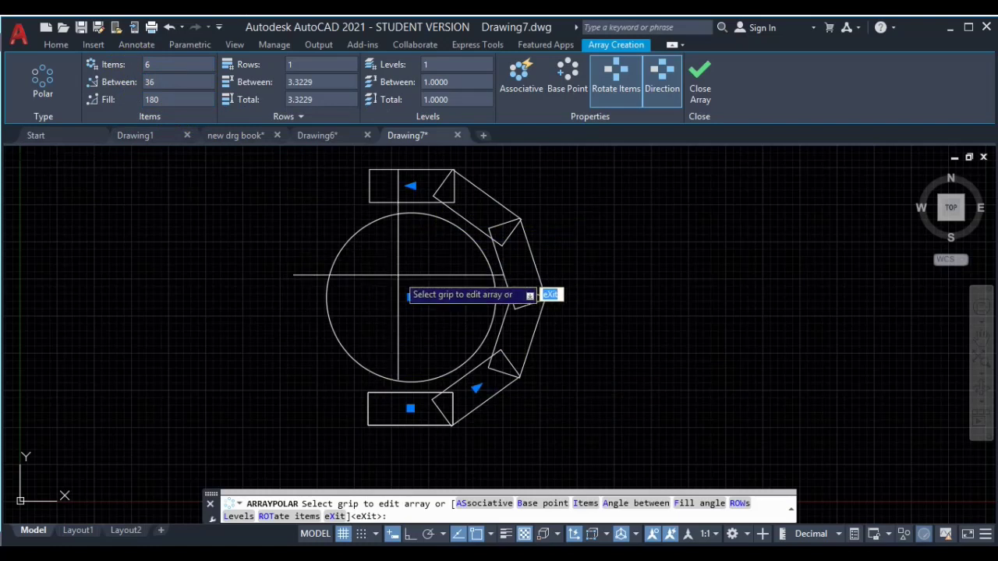
# Reverse the fill direction of the 180-degree polar array and finish the array
pyautogui.click(663, 99)
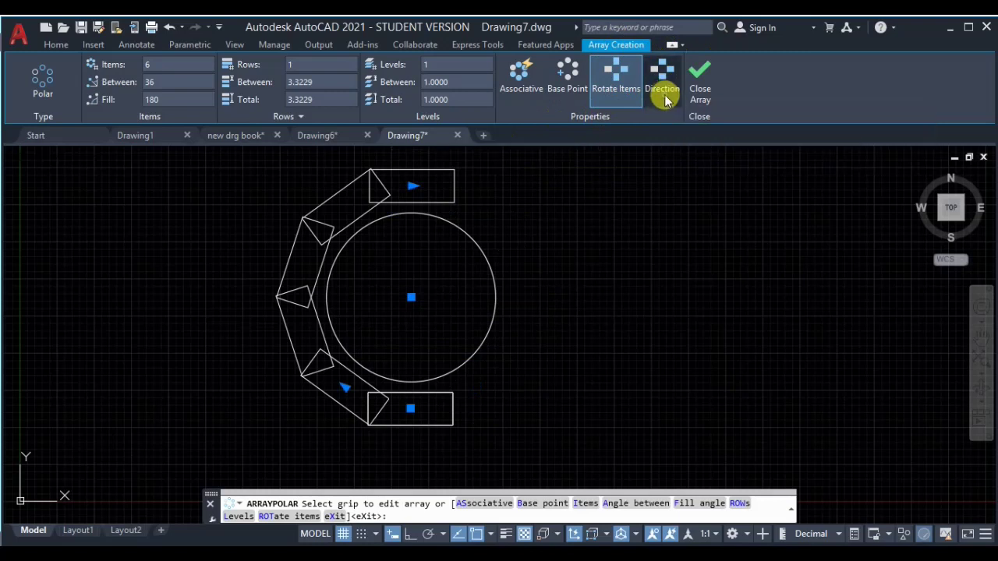
pyautogui.click(663, 94)
pyautogui.click(663, 87)
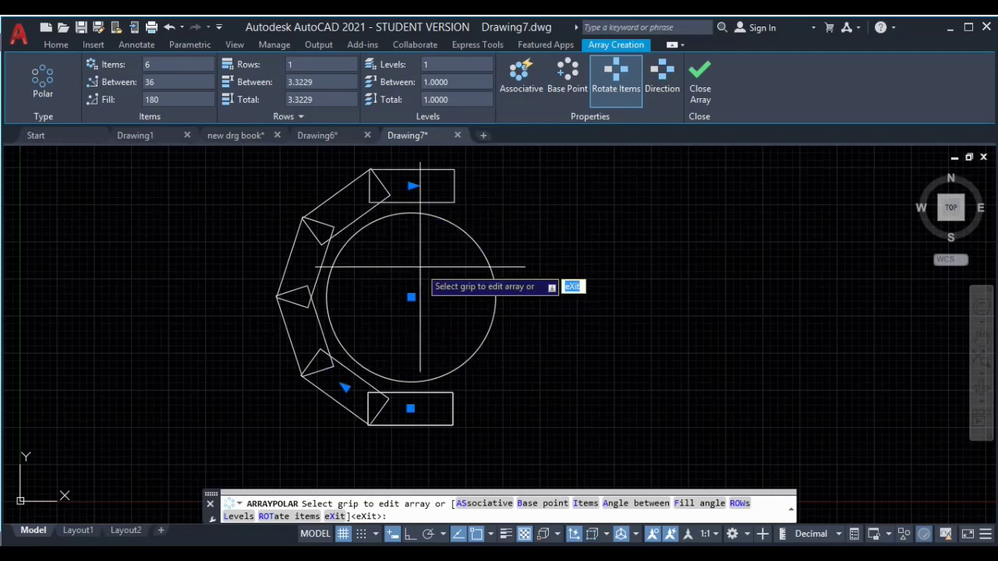
pyautogui.click(702, 86)
# Draw a second circle beside the finished array, leaving clear space between them
pyautogui.moveTo(668, 330); pyautogui.dragTo(579, 336, button='middle')
pyautogui.write('c')
pyautogui.press('Return')
pyautogui.click(638, 340)
pyautogui.click(709, 277)
pyautogui.moveTo(709, 276); pyautogui.dragTo(622, 290, button='middle')
# Draw a thin upright rectangle crossing the top edge of the second circle
pyautogui.write('re')
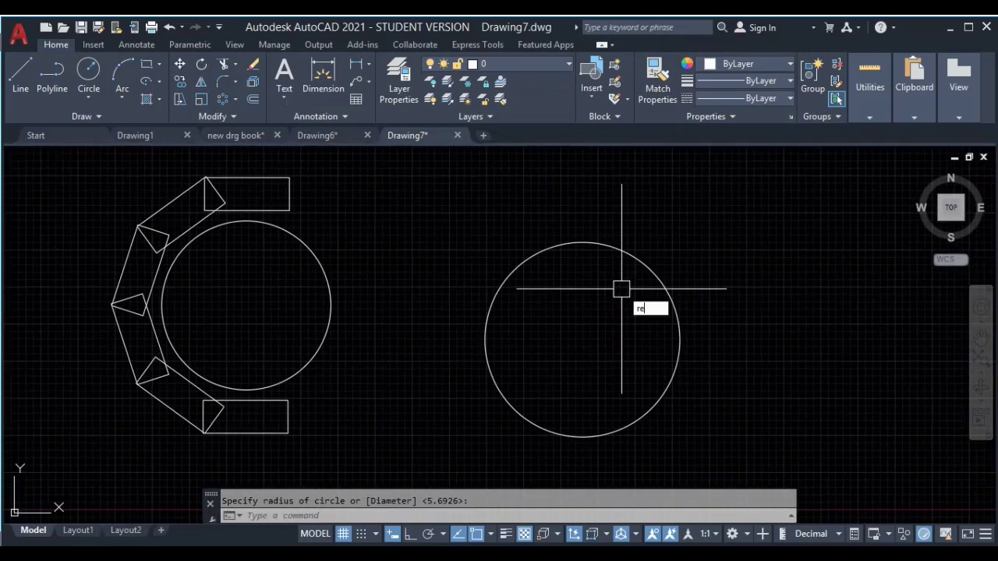
pyautogui.write('c')
pyautogui.press('Return')
pyautogui.click(586, 206)
pyautogui.click(578, 277)
# Create a polar array of the thin rectangle around the second circle's centre
pyautogui.click(597, 276)
pyautogui.click(557, 283)
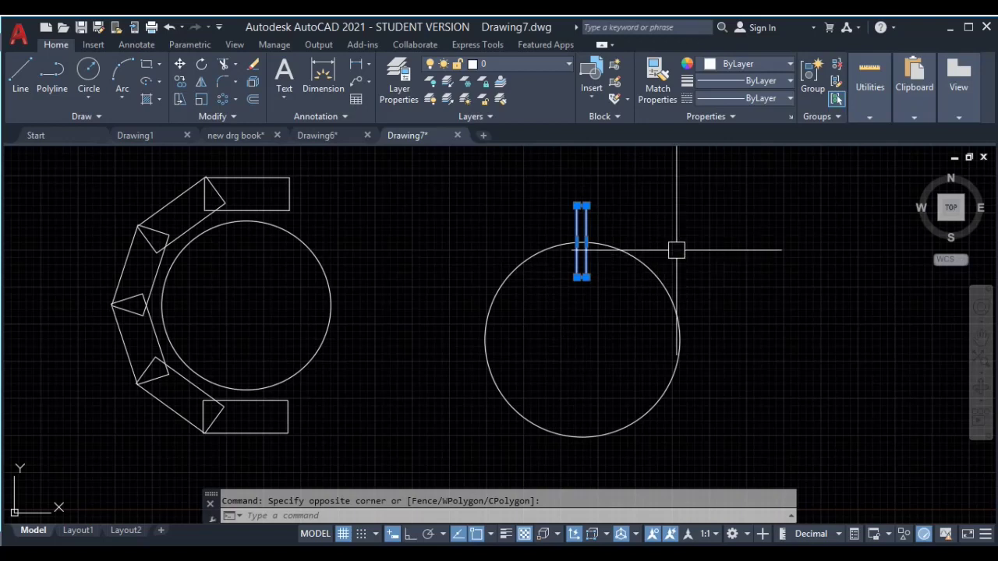
pyautogui.write('r')
pyautogui.press('Return')
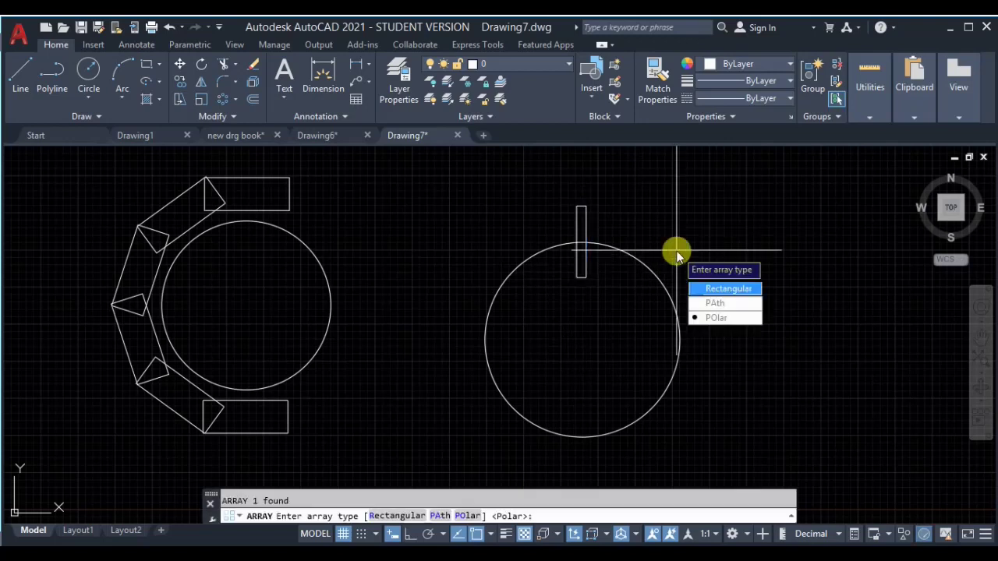
pyautogui.click(716, 318)
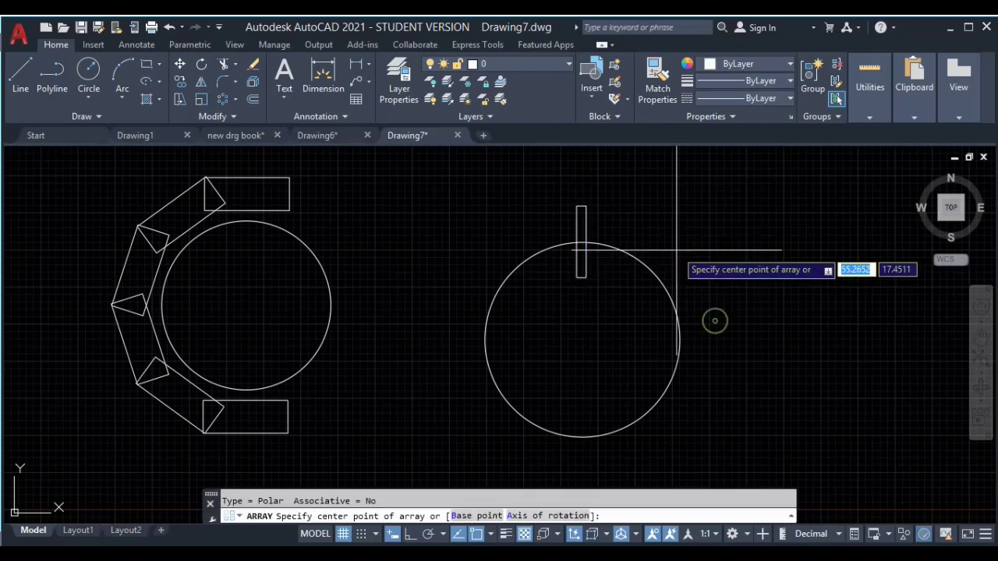
pyautogui.click(582, 340)
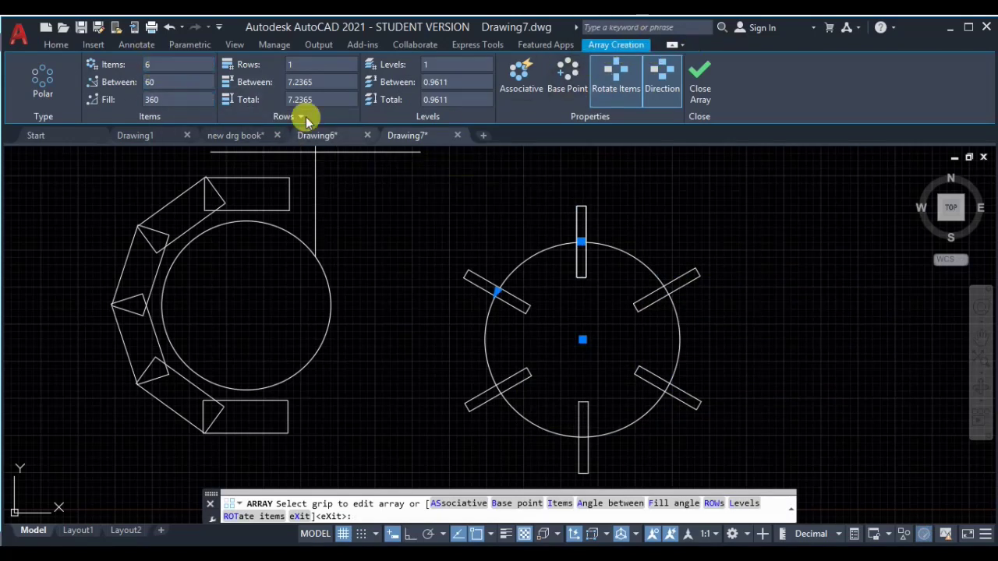
# Set the new array to 20 items with a fill angle of 180 degrees and reverse its direction
pyautogui.click(152, 66)
pyautogui.write('10')
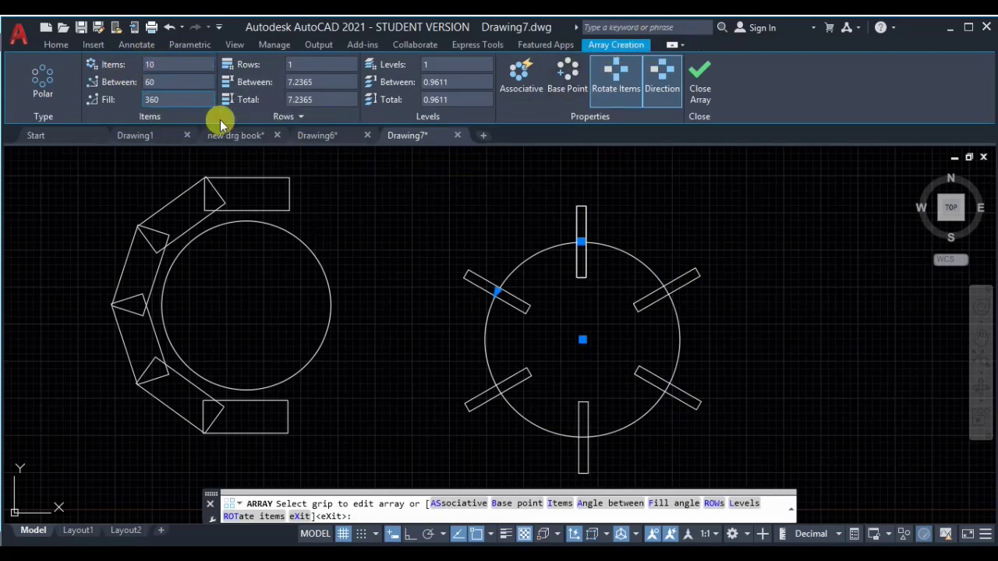
pyautogui.click(178, 65)
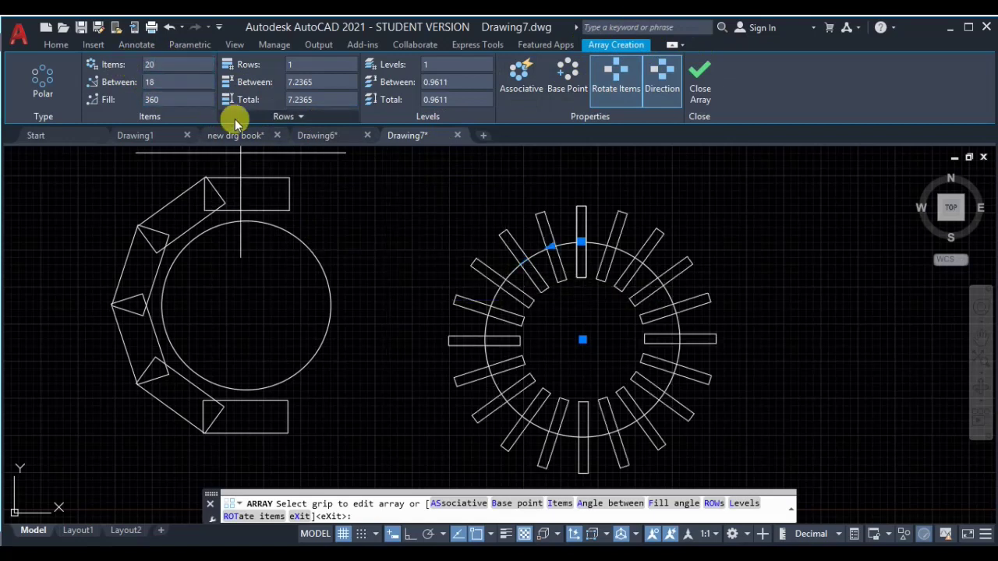
pyautogui.moveTo(160, 99); pyautogui.dragTo(126, 104)
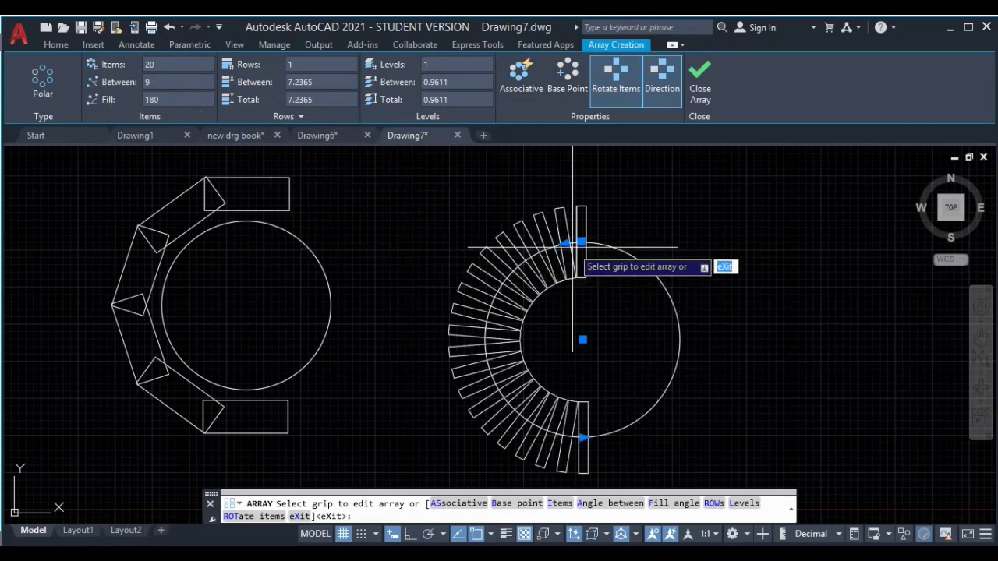
pyautogui.click(662, 89)
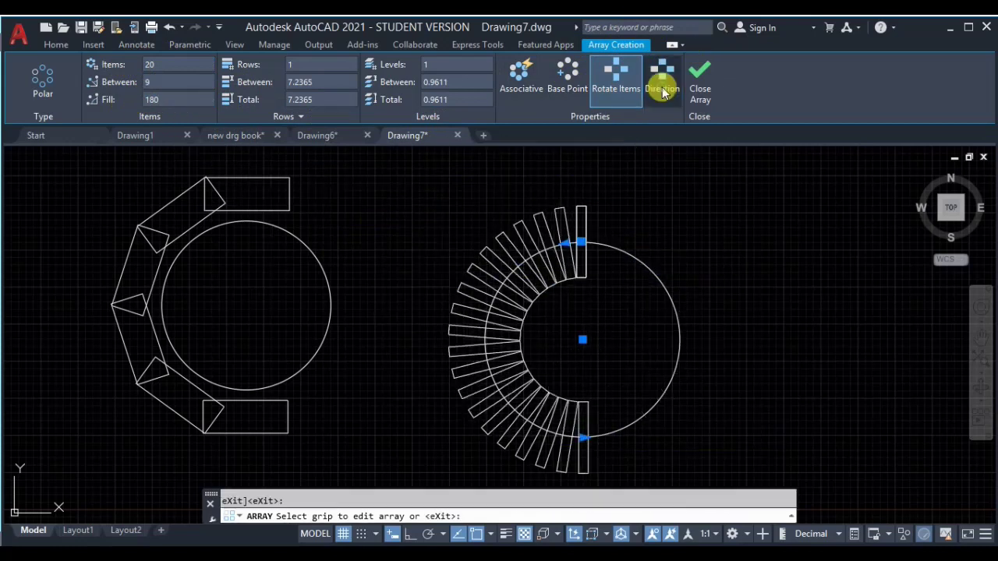
# Set the array's fill angle to 360 degrees
pyautogui.click(171, 99)
pyautogui.doubleClick(171, 99)
pyautogui.write('360')
pyautogui.press('Return')
# Set the number of rows in the polar array to 5
pyautogui.scroll(-3, 221, 209)
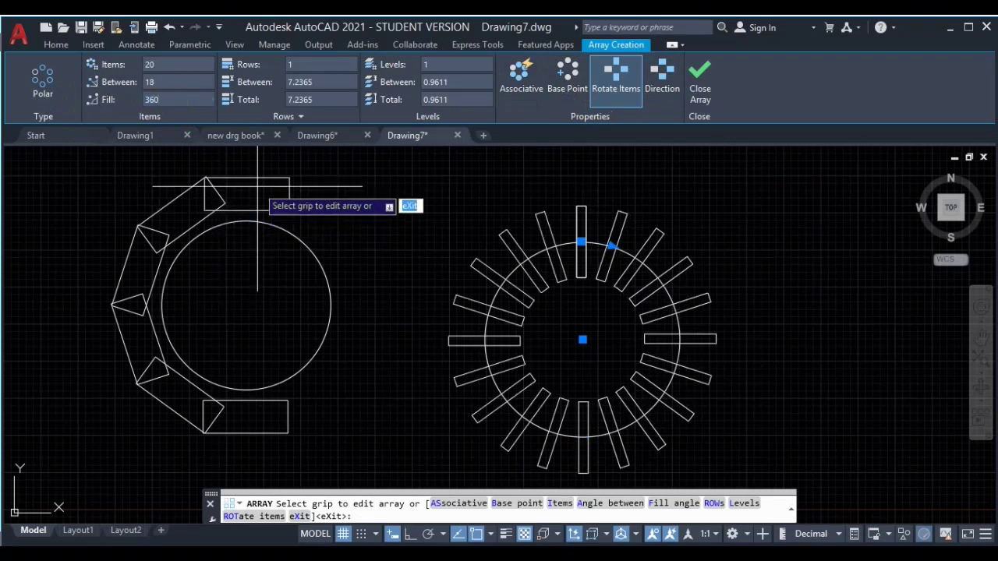
pyautogui.click(299, 82)
pyautogui.click(303, 64)
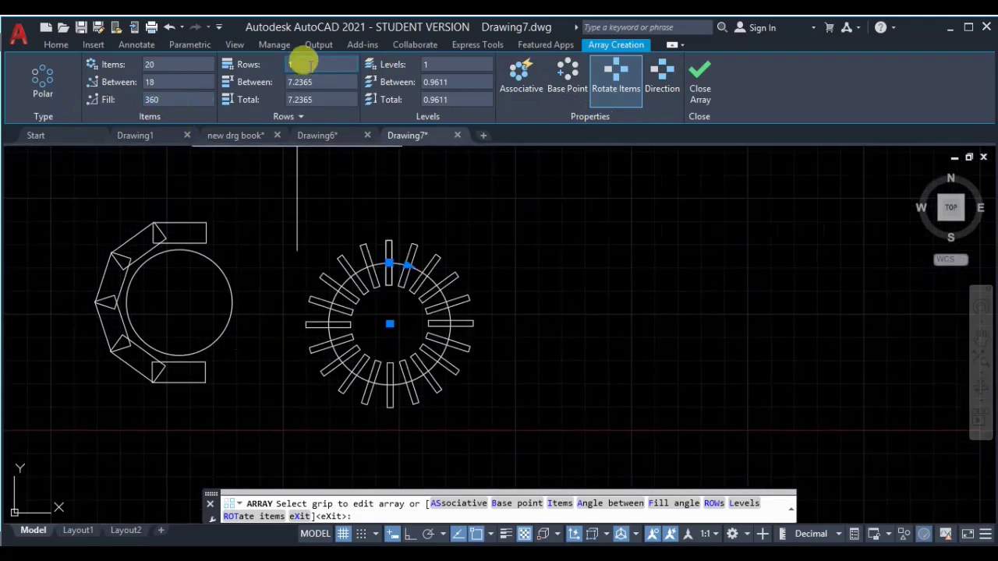
pyautogui.write('5')
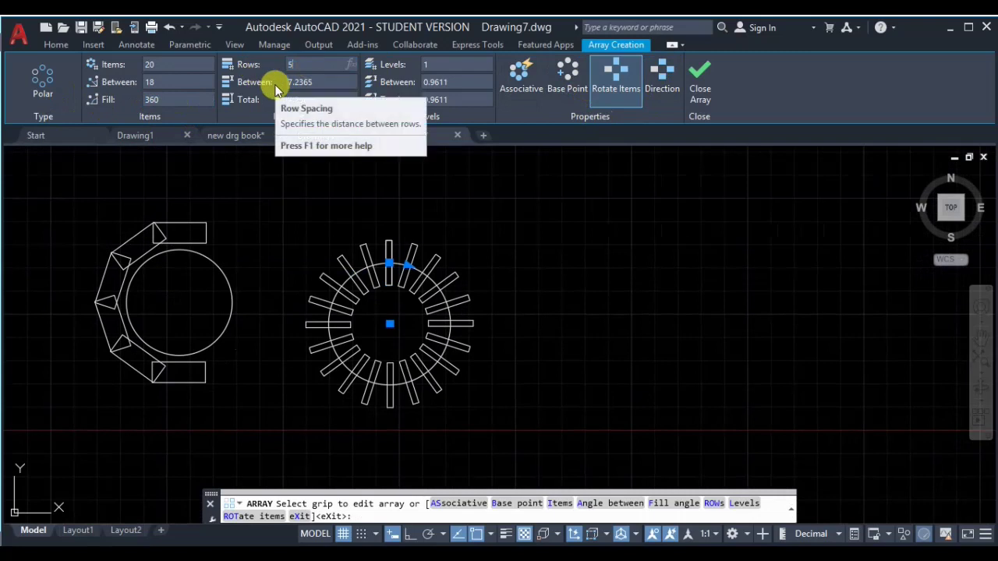
pyautogui.press('Return')
# Set the spacing between the array's rows to 15
pyautogui.moveTo(503, 274); pyautogui.dragTo(401, 356, button='middle')
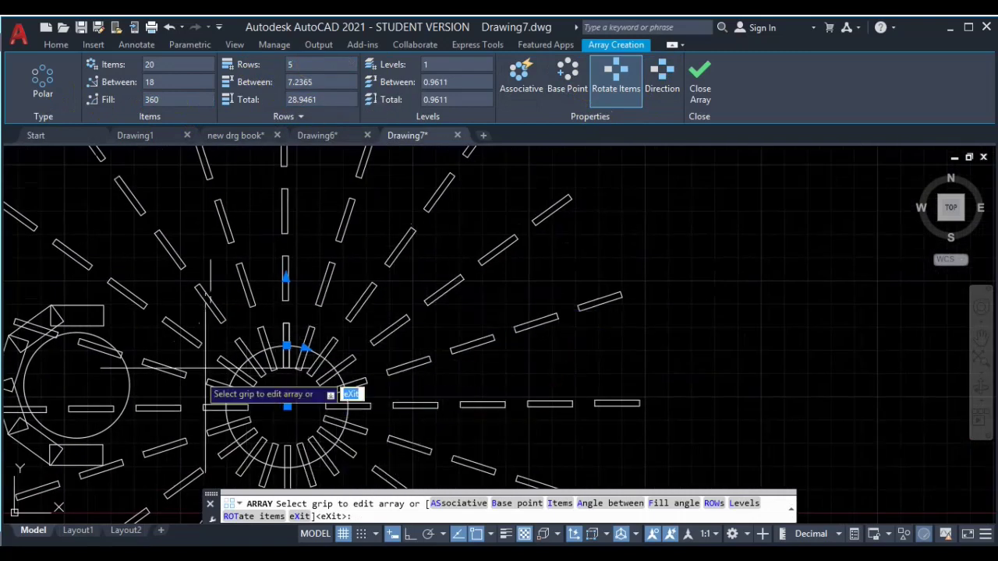
pyautogui.moveTo(287, 299); pyautogui.dragTo(339, 466, button='middle')
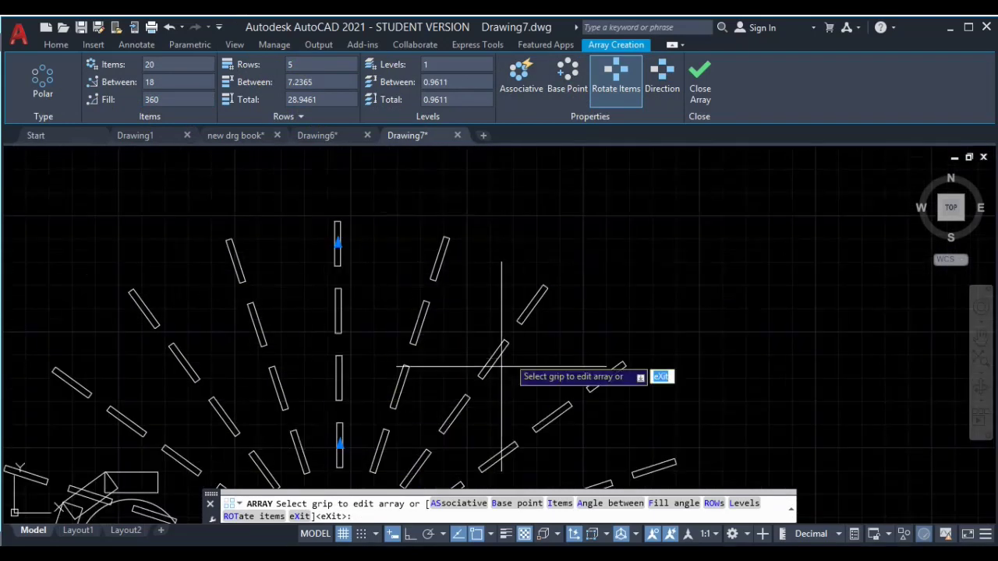
pyautogui.scroll(-2, 454, 315)
pyautogui.moveTo(453, 314); pyautogui.dragTo(434, 247, button='middle')
pyautogui.moveTo(414, 360); pyautogui.dragTo(435, 283, button='middle')
pyautogui.scroll(4, 442, 308)
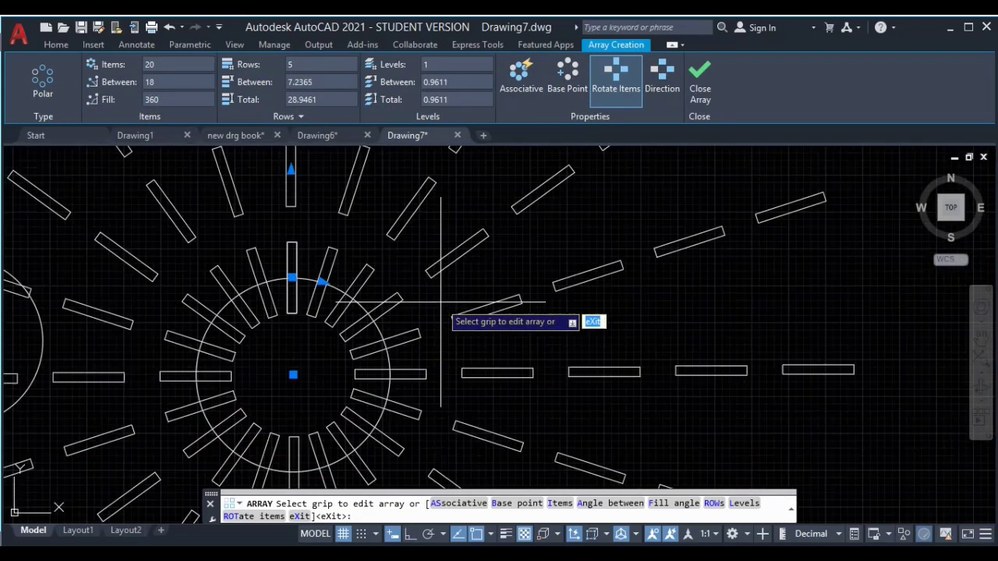
pyautogui.click(331, 83)
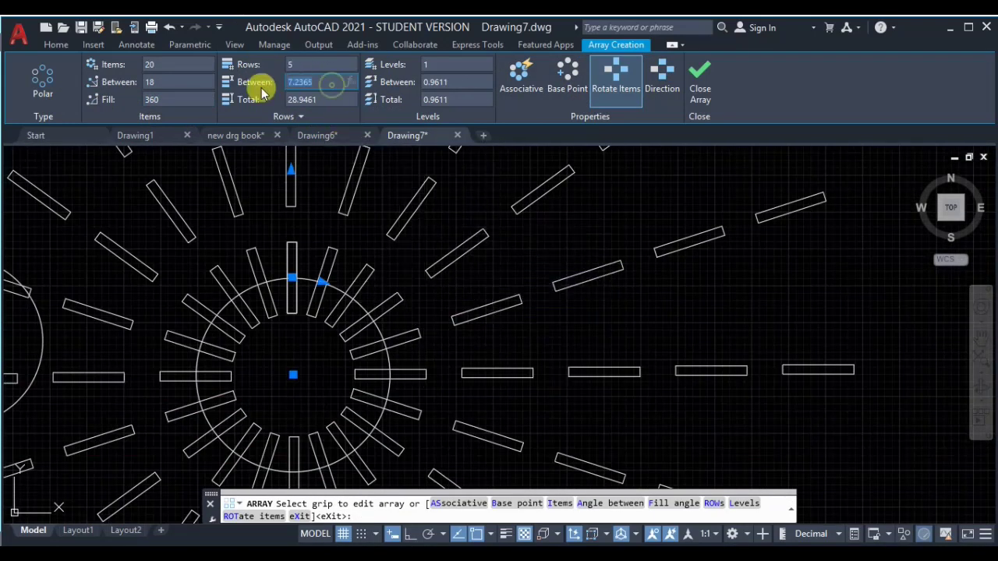
pyautogui.write('1')
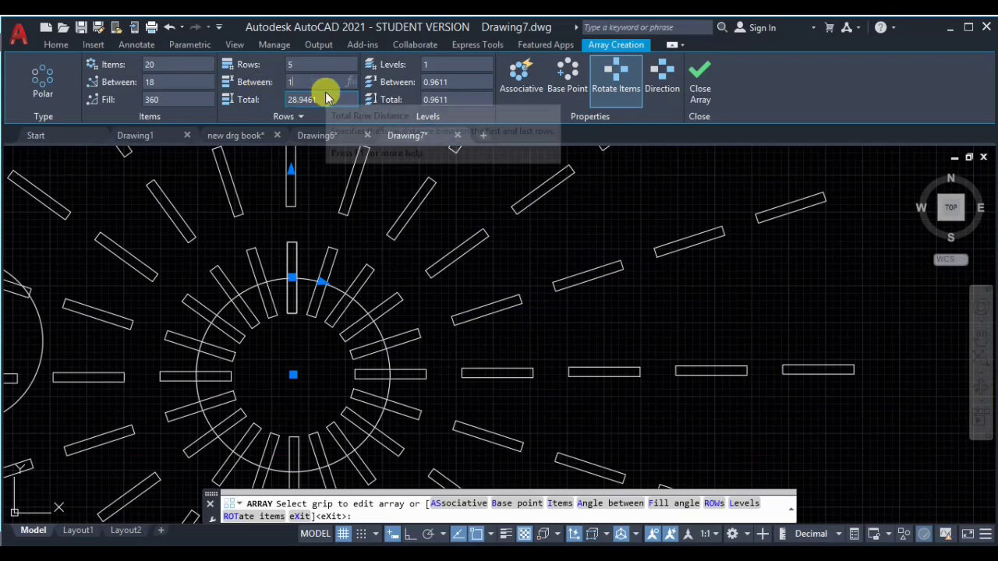
pyautogui.write('5')
pyautogui.press('Return')
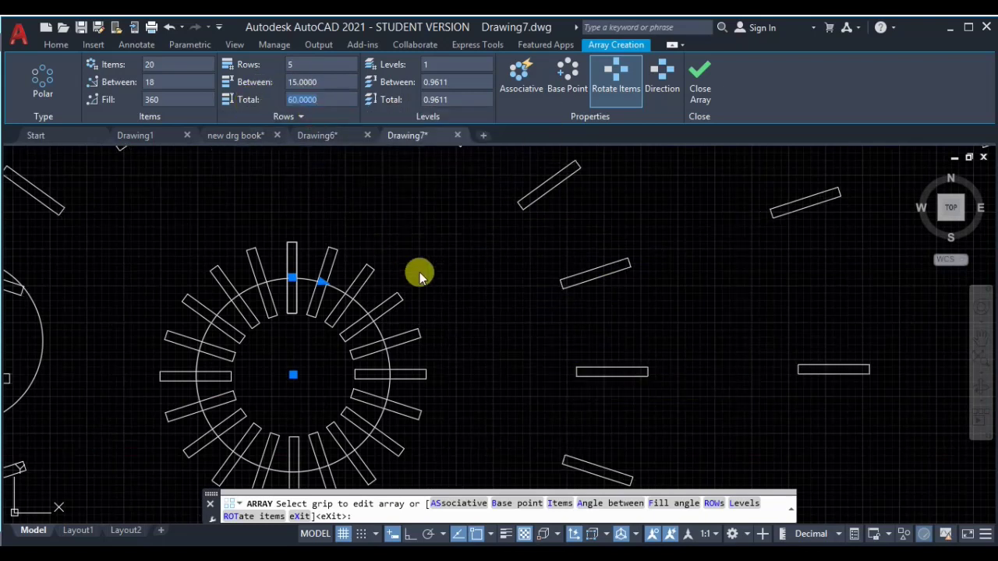
# Set the spacing between the array's rows to 10
pyautogui.moveTo(412, 268); pyautogui.dragTo(301, 334, button='middle')
pyautogui.scroll(-4, 234, 421)
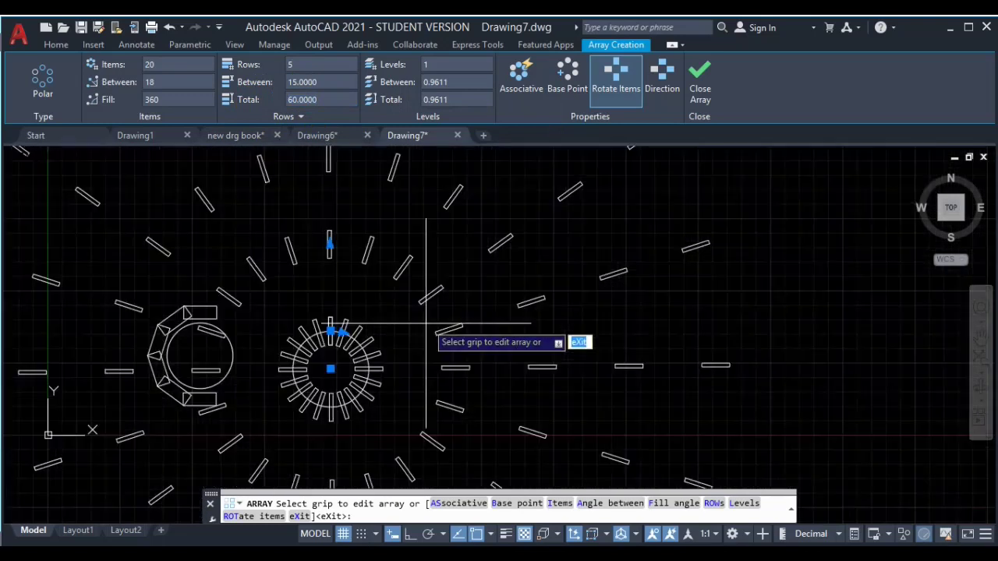
pyautogui.click(328, 83)
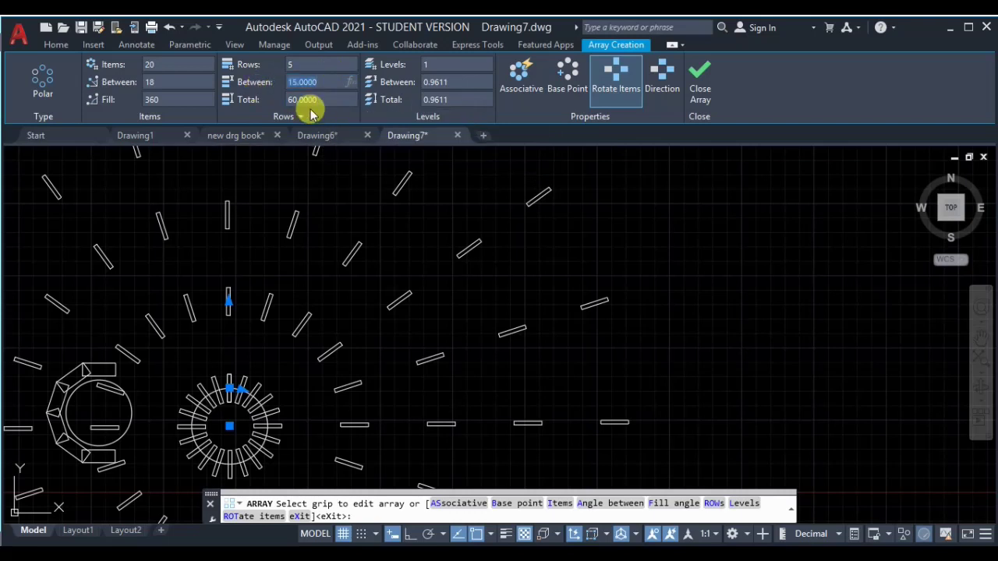
pyautogui.write('10')
pyautogui.press('Return')
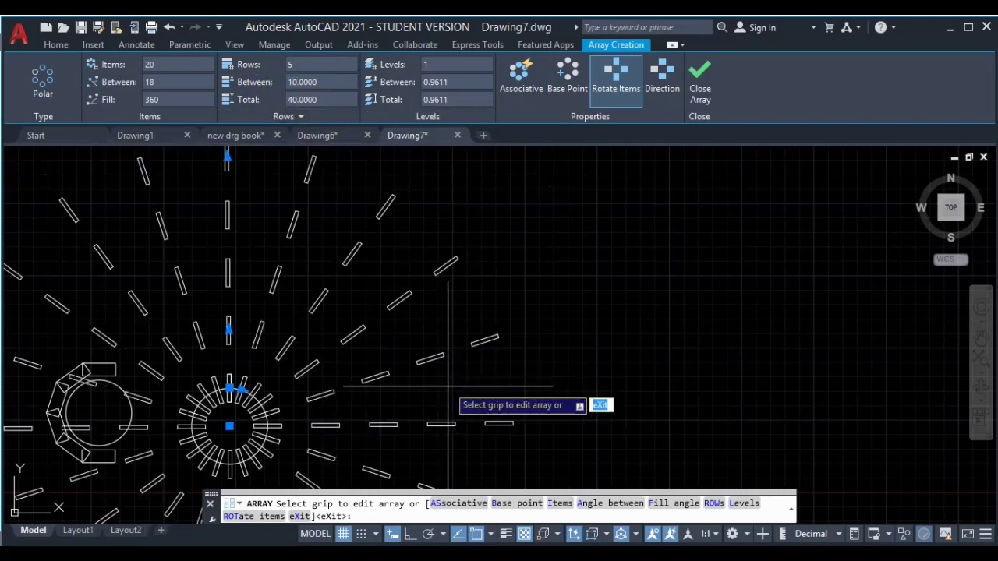
# Set the total distance between the first and last rows to 60
pyautogui.click(326, 98)
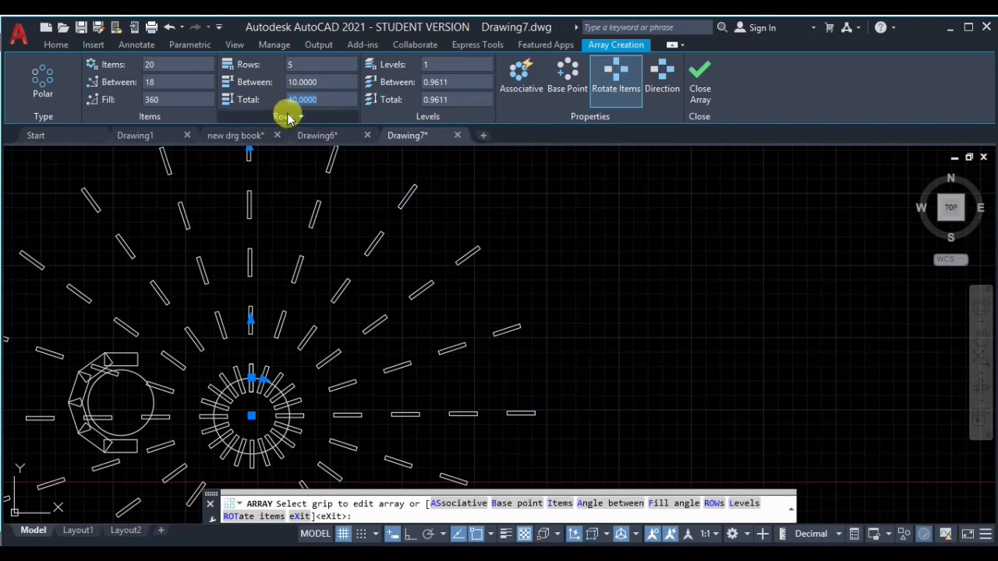
pyautogui.write('60')
pyautogui.press('Return')
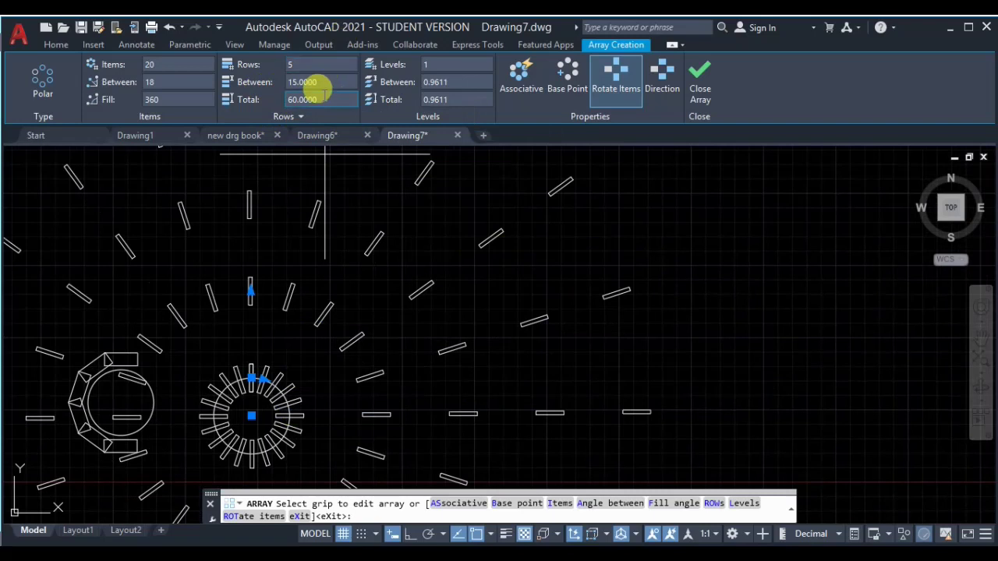
# Reduce the polar array to 1 row
pyautogui.click(328, 82)
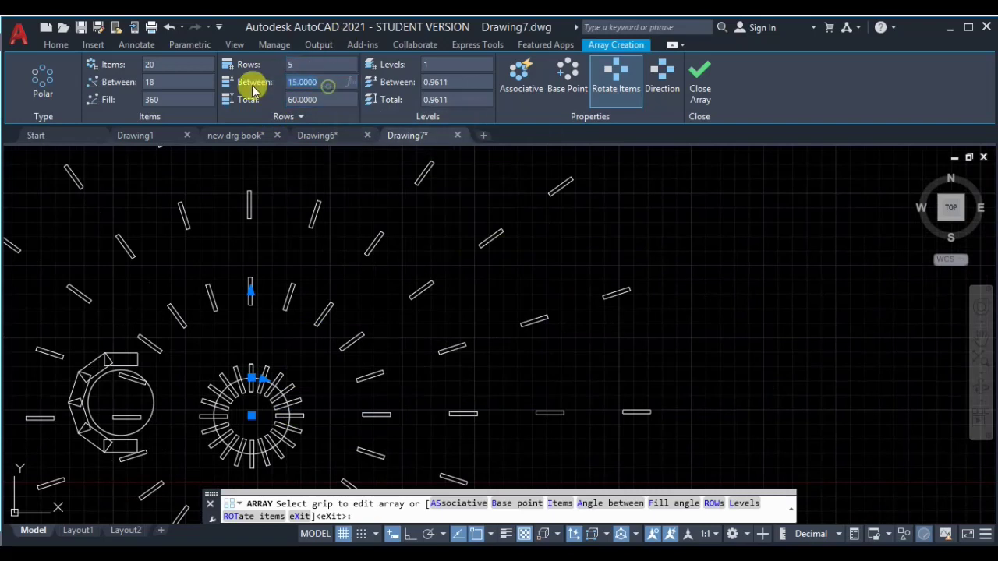
pyautogui.click(308, 68)
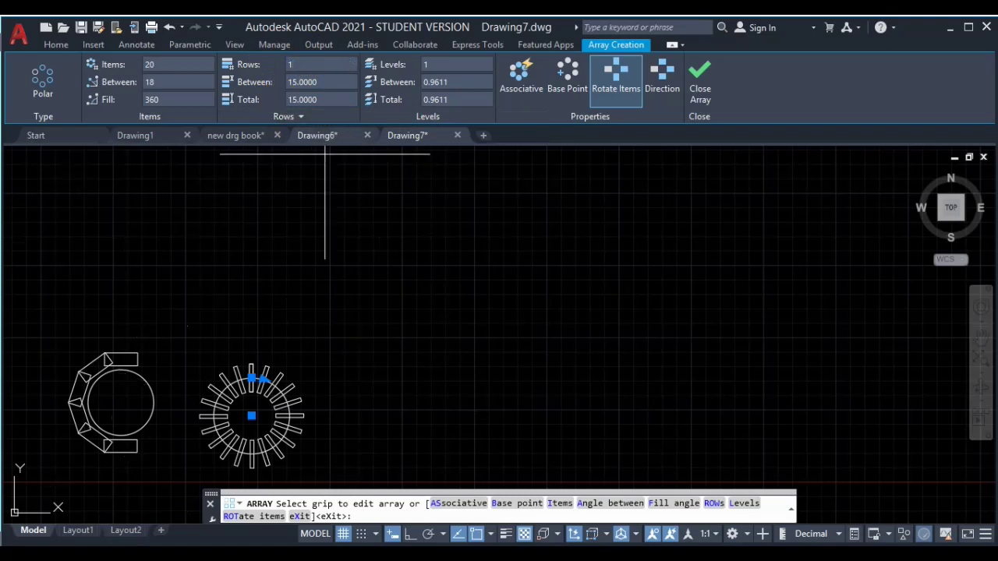
pyautogui.moveTo(273, 439)
pyautogui.mouseDown(button='middle')
pyautogui.moveTo(348, 309)
pyautogui.moveTo(351, 266)
pyautogui.mouseUp(button='middle')
pyautogui.scroll(6, 335, 248)
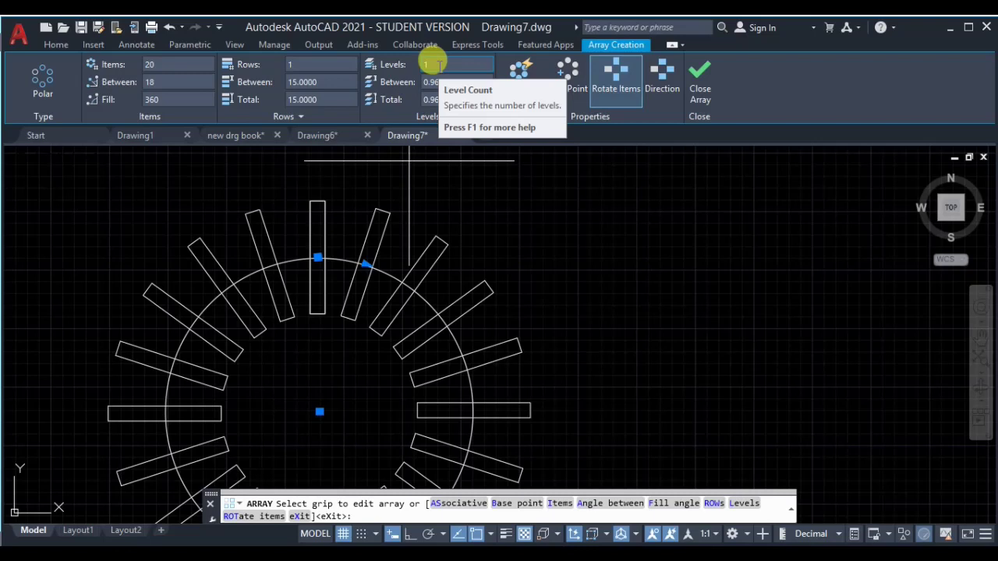
# Make the polar array associative and finish it
pyautogui.moveTo(566, 221); pyautogui.dragTo(540, 193, button='middle')
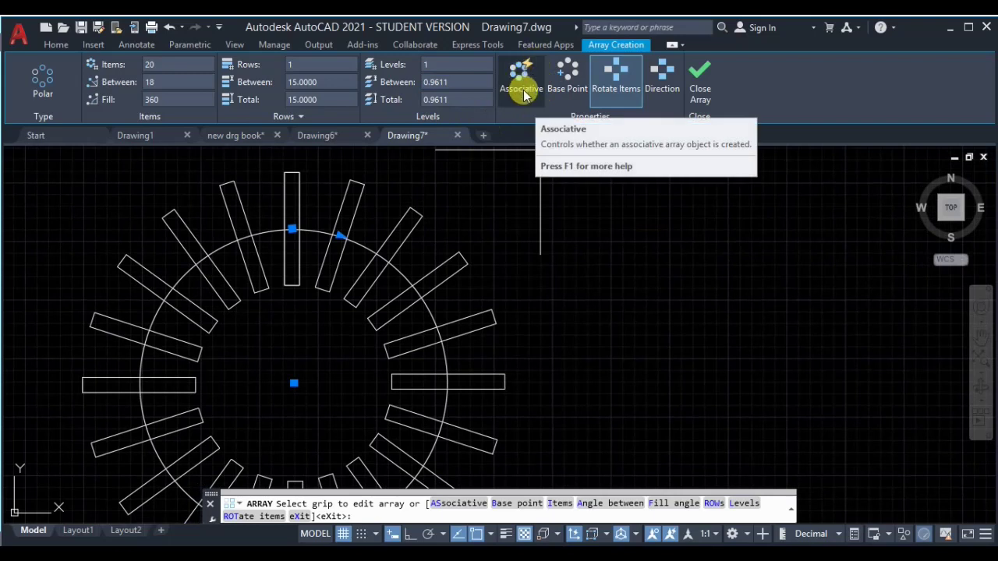
pyautogui.click(536, 89)
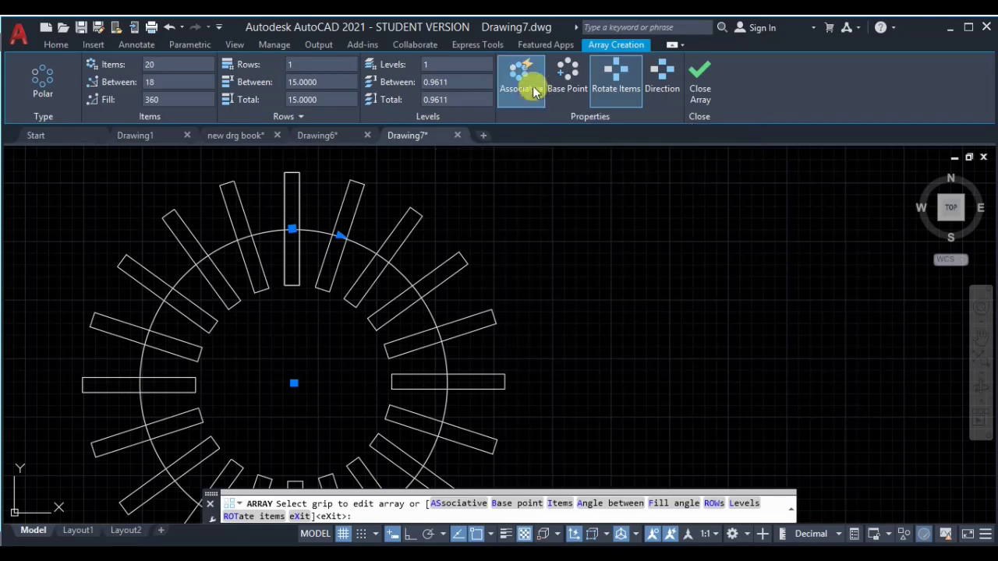
pyautogui.click(699, 88)
# Select the finished array to examine how its rectangles are grouped, and clear the selection
pyautogui.moveTo(543, 229)
pyautogui.mouseDown(button='middle')
pyautogui.moveTo(610, 229)
pyautogui.moveTo(575, 239)
pyautogui.mouseUp(button='middle')
pyautogui.click(493, 201)
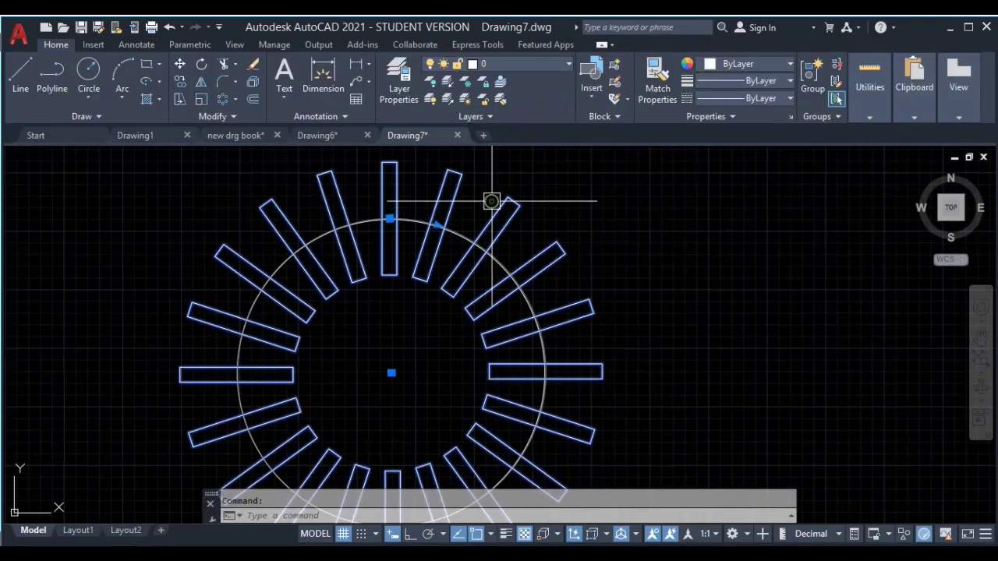
pyautogui.scroll(-3, 437, 216)
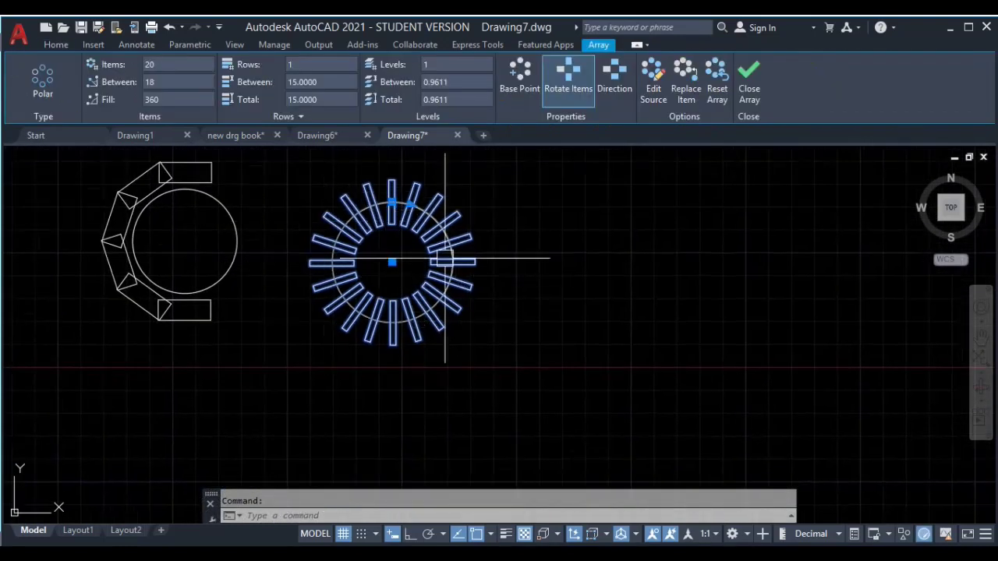
pyautogui.scroll(5, 392, 233)
pyautogui.press('Escape')
pyautogui.moveTo(401, 238); pyautogui.dragTo(431, 314, button='middle')
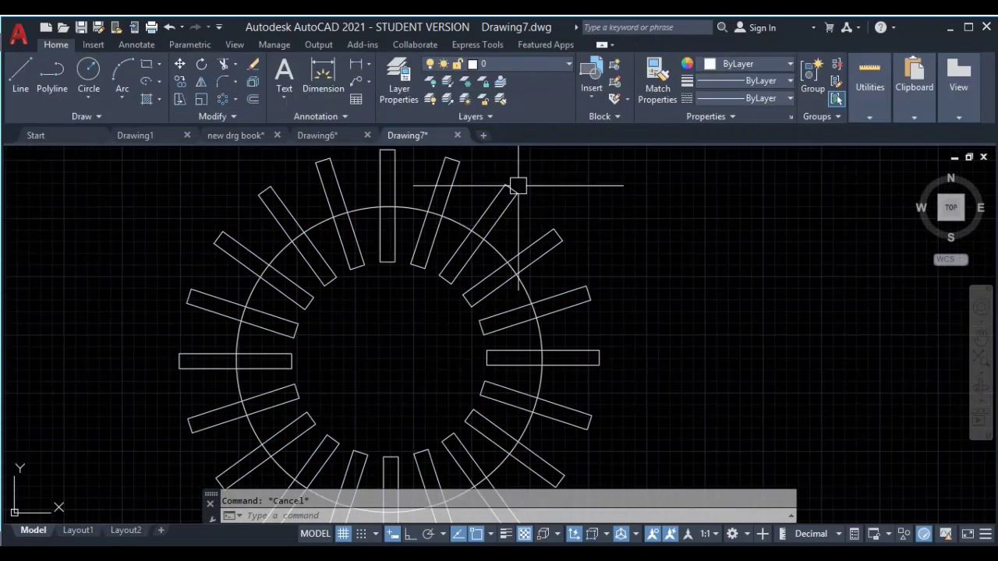
# Delete the associative array of thin rectangles and undo the deletion
pyautogui.click(517, 187)
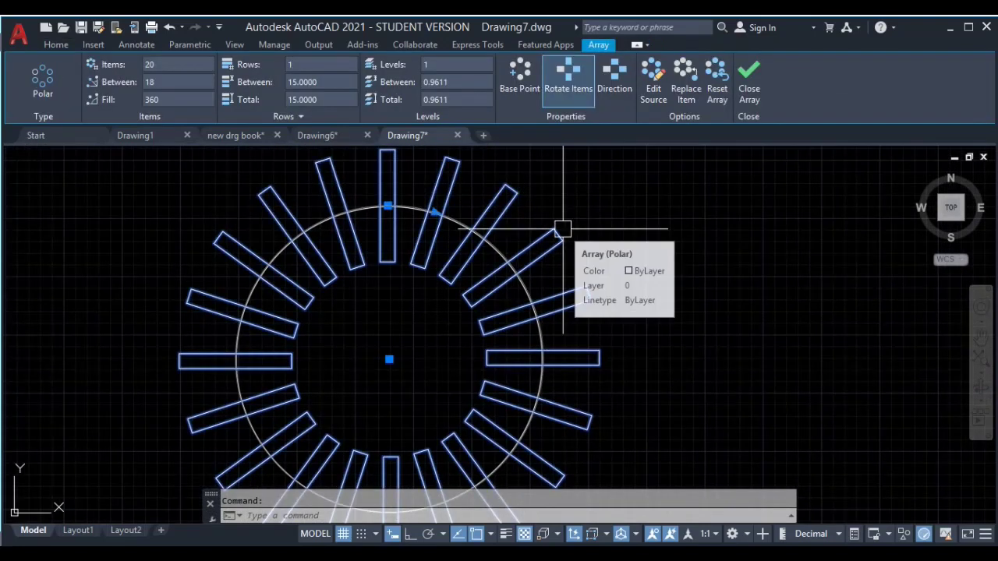
pyautogui.press('Delete')
pyautogui.hotkey('ctrl', 'z')
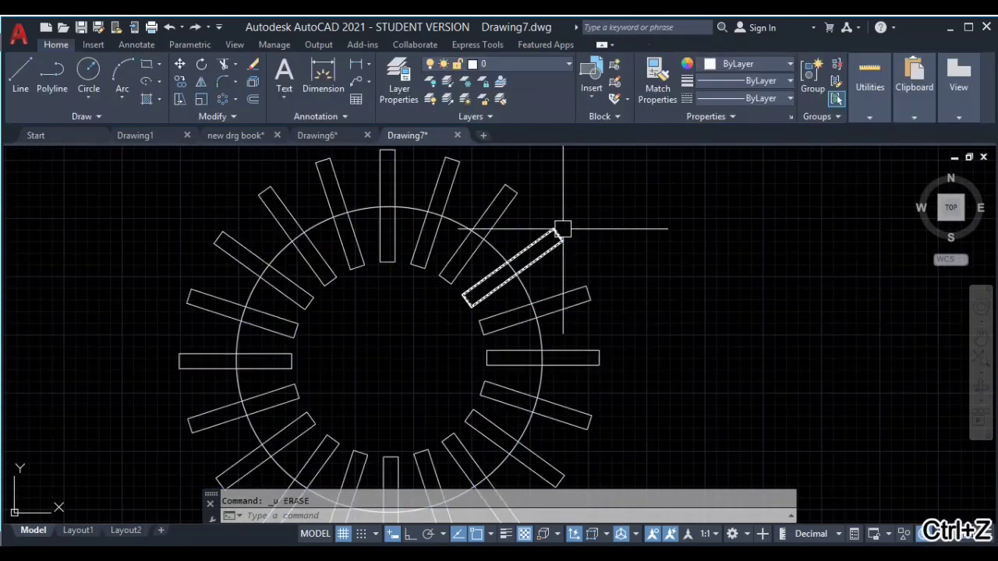
# Set the associative polar array of thin rectangles to 10 items and close the array editor
pyautogui.click(508, 193)
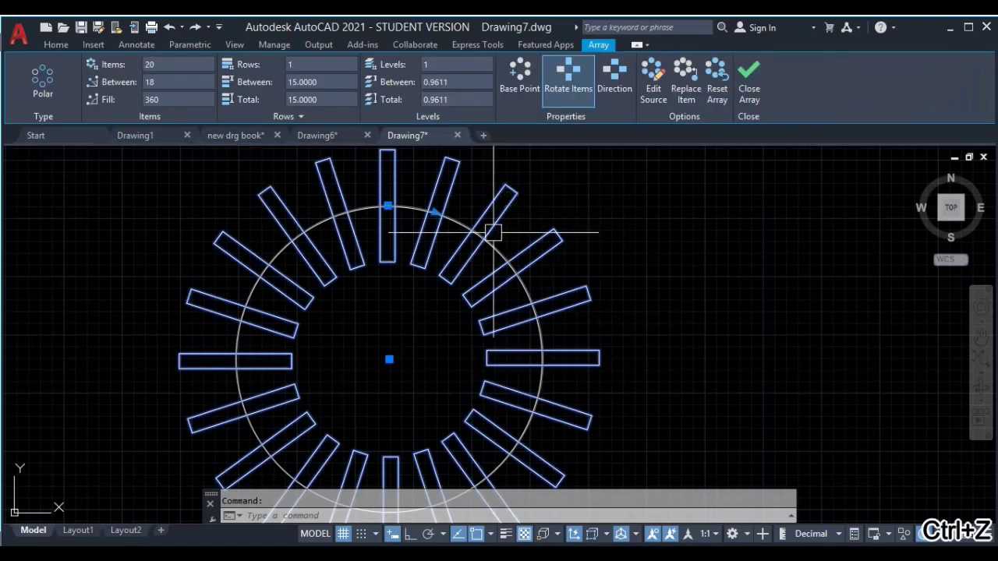
pyautogui.scroll(-2, 454, 384)
pyautogui.moveTo(457, 351); pyautogui.dragTo(417, 277, button='middle')
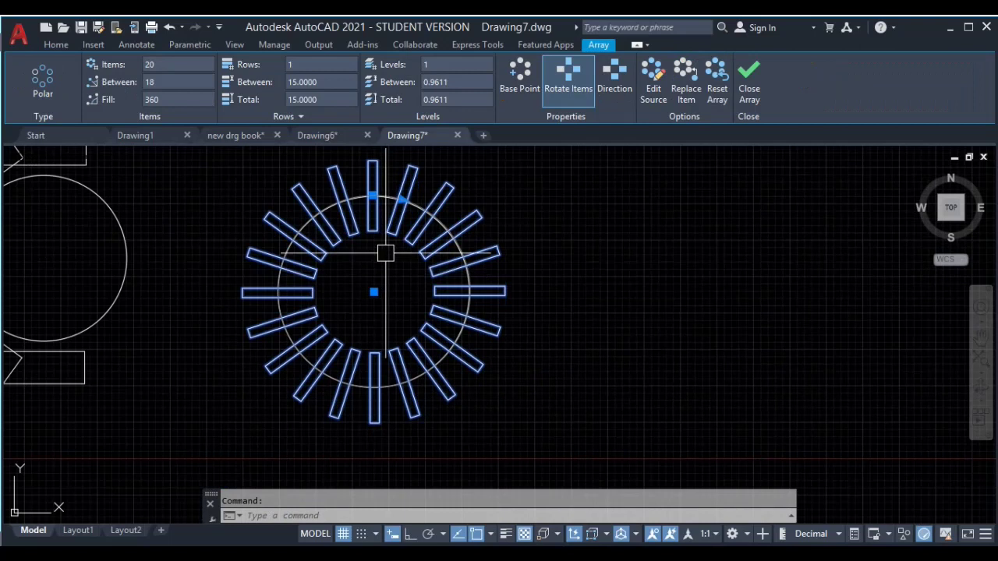
pyautogui.moveTo(409, 247); pyautogui.dragTo(418, 251, button='middle')
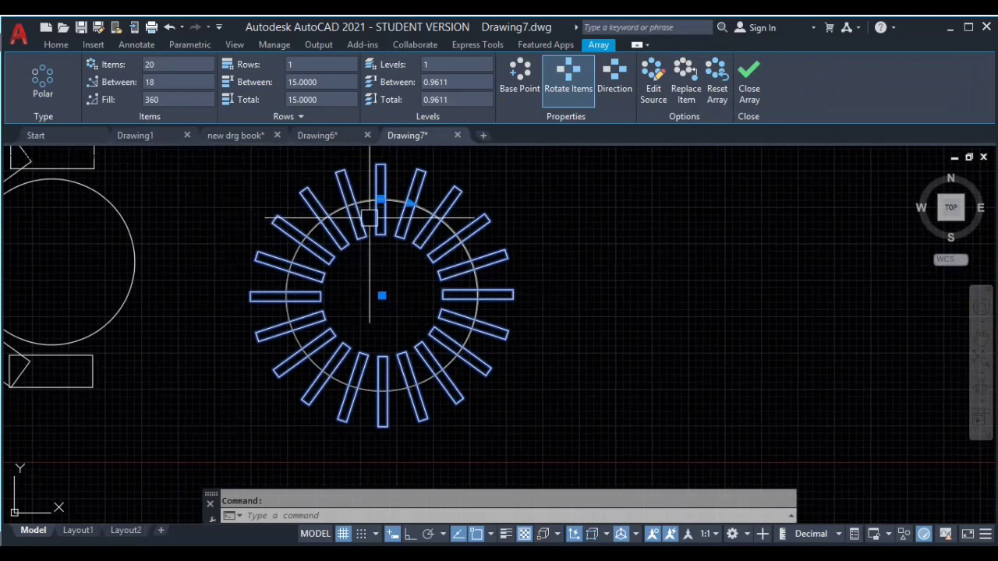
pyautogui.click(169, 65)
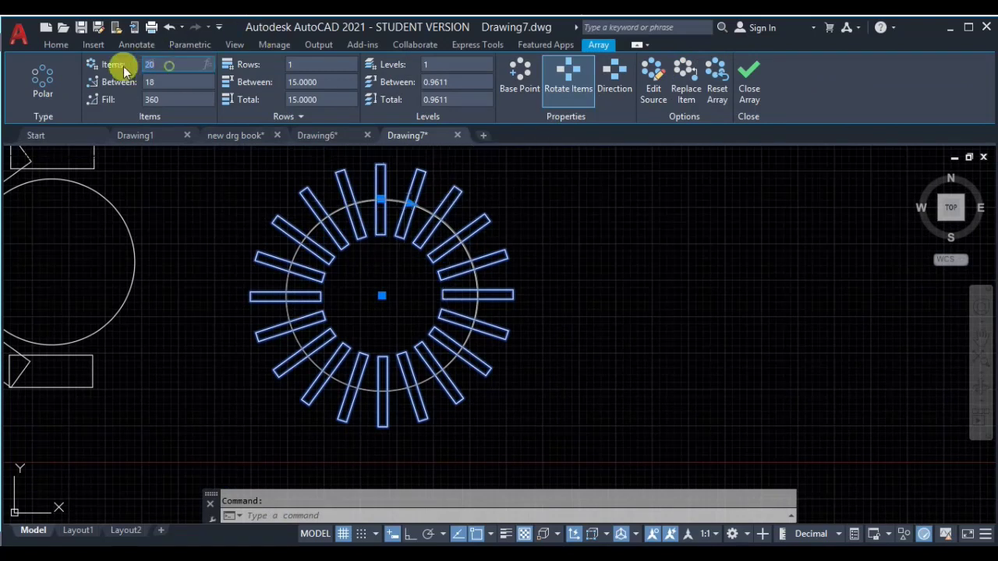
pyautogui.write('10')
pyautogui.press('Return')
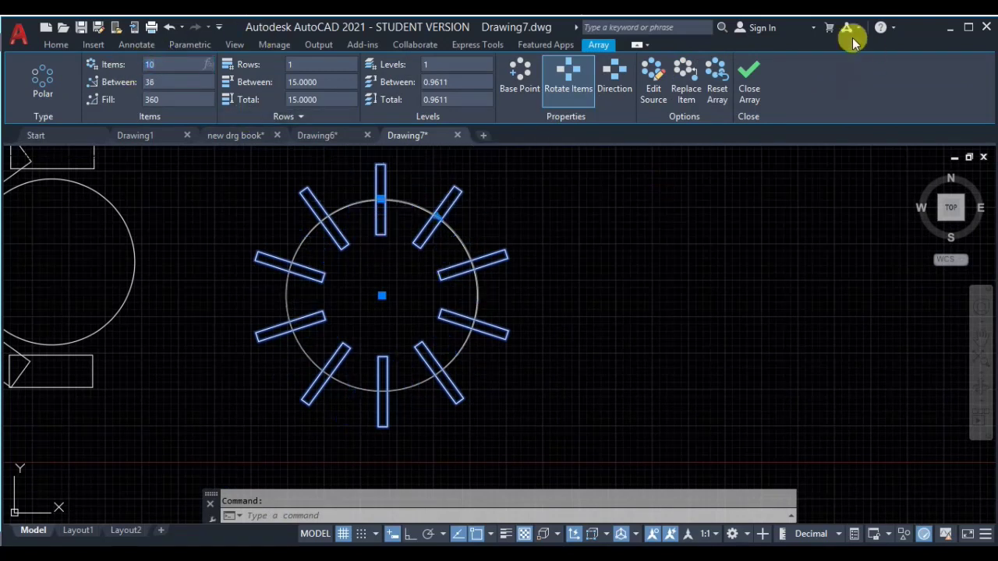
pyautogui.click(750, 88)
# Reselect the associative array to examine its editable item count and fill settings, and close the array editor
pyautogui.moveTo(445, 209); pyautogui.dragTo(445, 237, button='middle')
pyautogui.click(446, 237)
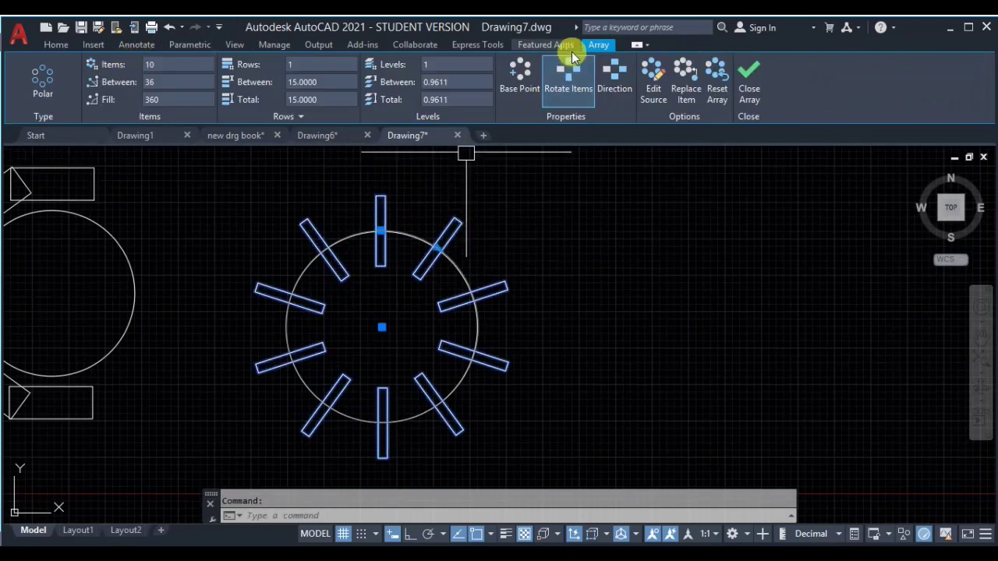
pyautogui.click(171, 66)
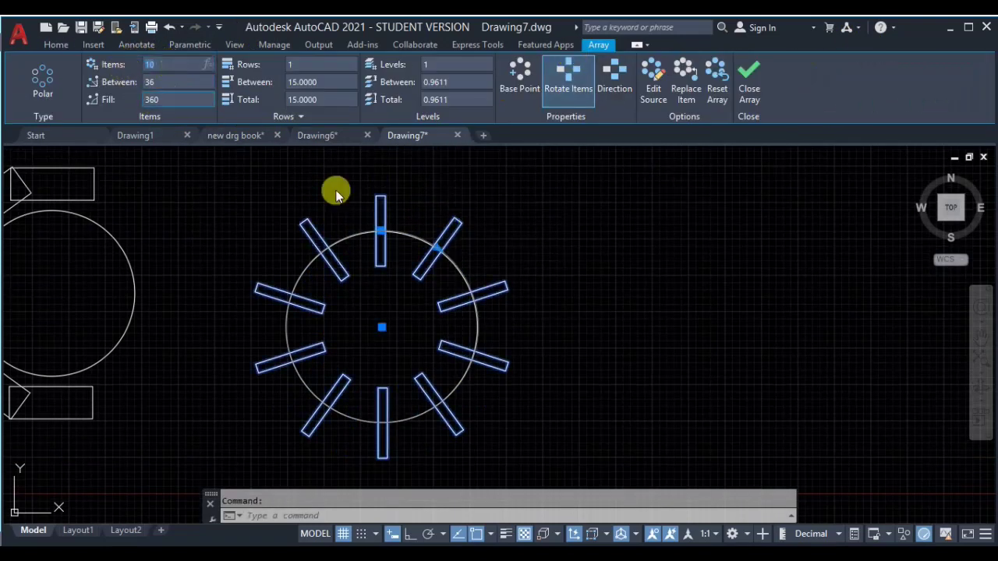
pyautogui.click(747, 94)
# Draw a circle with a radius of about 9.9 in the empty area right of the existing arrays
pyautogui.moveTo(455, 297); pyautogui.dragTo(448, 262, button='middle')
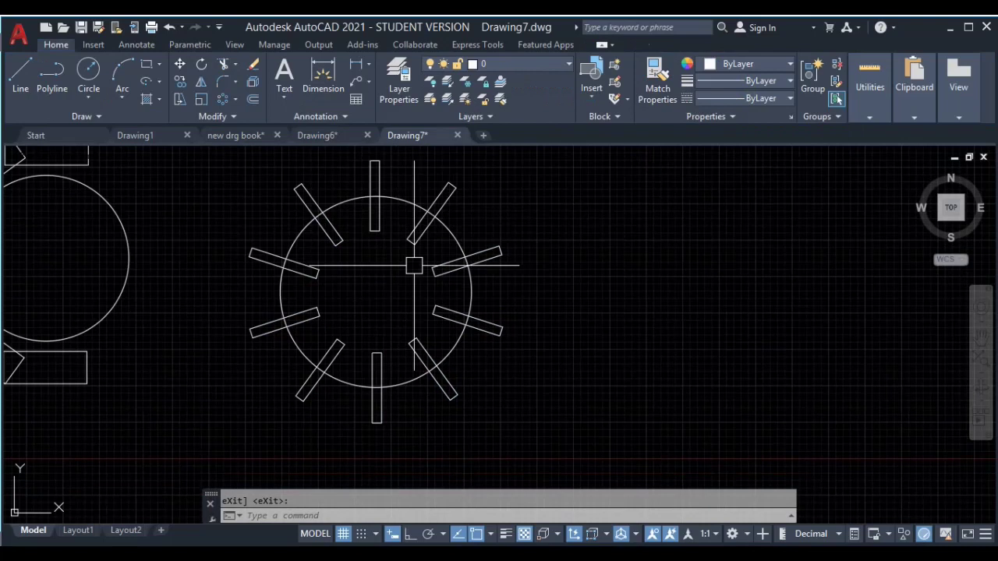
pyautogui.scroll(-3, 395, 230)
pyautogui.write('c')
pyautogui.press('Return')
pyautogui.click(641, 317)
pyautogui.click(669, 232)
# Draw a narrow upright rectangle crossing the upper edge of the new circle
pyautogui.write('rec')
pyautogui.press('Return')
pyautogui.click(654, 194)
pyautogui.click(643, 272)
# Array the narrow rectangle around the circle's center as a non-associative 6-item polar array, and delete its topmost rectangle
pyautogui.click(668, 256)
pyautogui.click(633, 271)
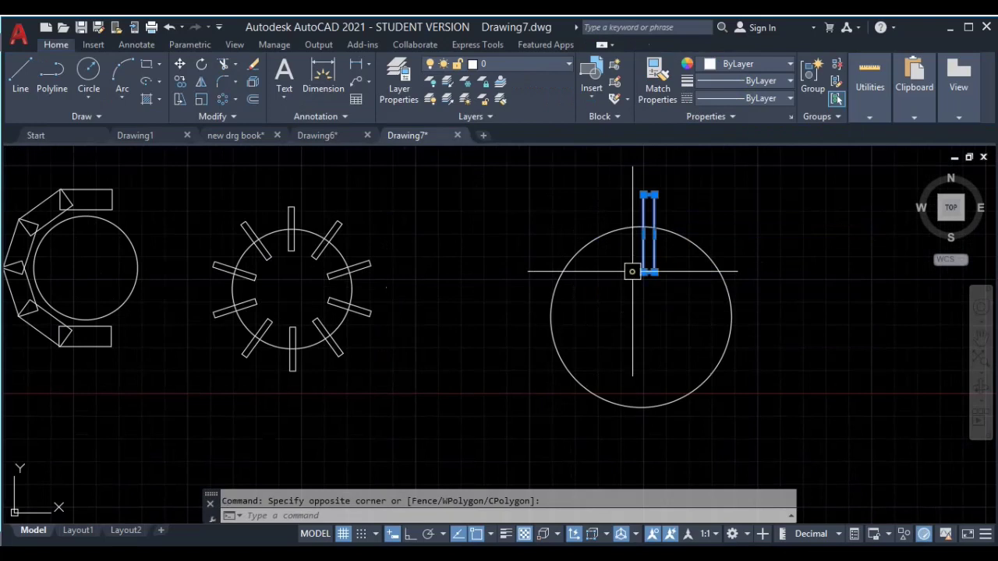
pyautogui.write('ar')
pyautogui.press('Return')
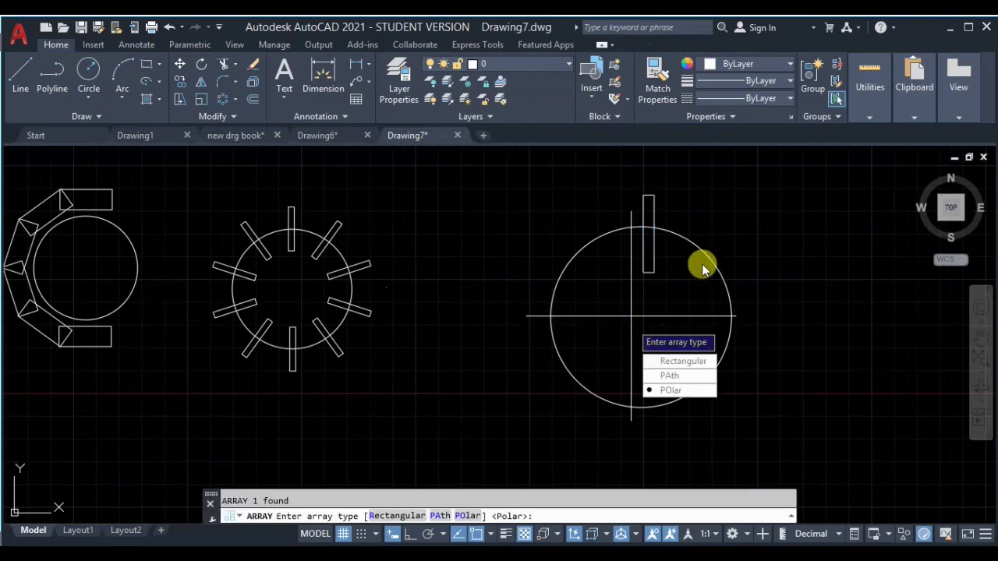
pyautogui.click(676, 393)
pyautogui.click(641, 317)
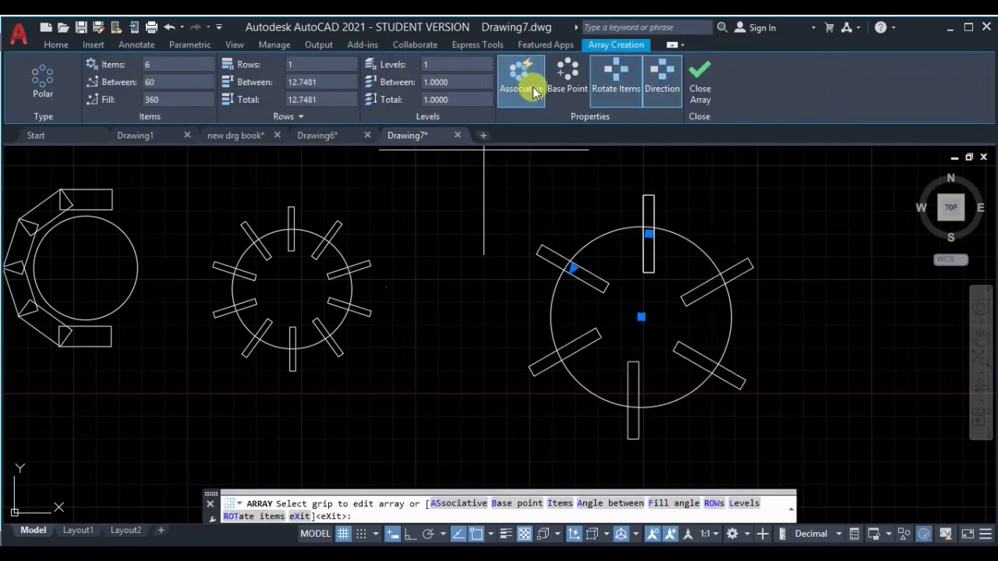
pyautogui.click(699, 79)
pyautogui.click(658, 263)
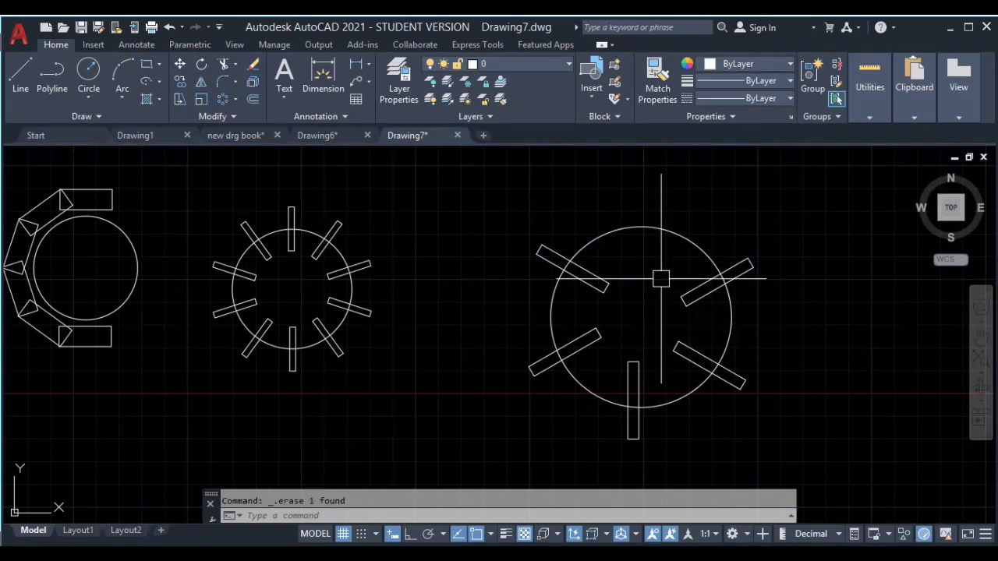
# Delete only the upper-right rectangle inside the associative 10-item array, and undo the deletion
pyautogui.moveTo(368, 268); pyautogui.dragTo(479, 267, button='middle')
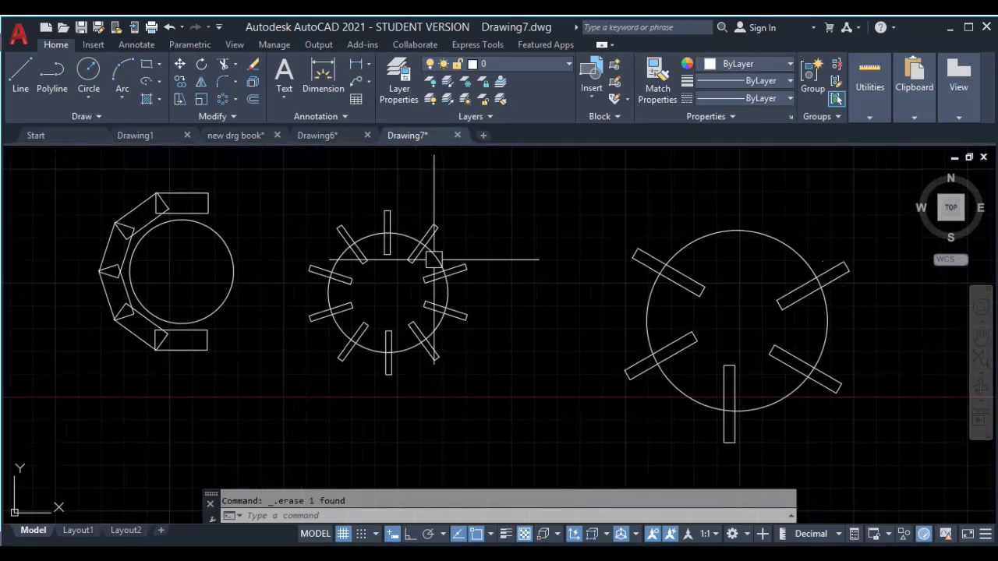
pyautogui.click(428, 231)
pyautogui.scroll(5, 433, 252)
pyautogui.keyDown('ctrl'); pyautogui.click(434, 213); pyautogui.keyUp('ctrl')
pyautogui.moveTo(459, 274); pyautogui.dragTo(491, 247, button='middle')
pyautogui.press('Escape')
pyautogui.keyDown('ctrl'); pyautogui.click(462, 193); pyautogui.keyUp('ctrl')
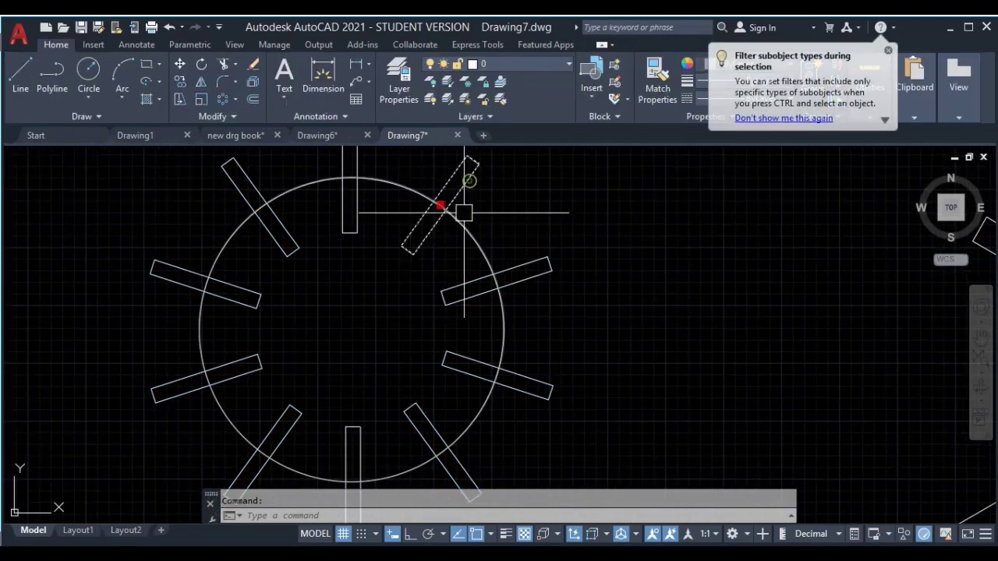
pyautogui.press('Delete')
pyautogui.hotkey('ctrl', 'z')
pyautogui.scroll(-2, 561, 301)
pyautogui.moveTo(556, 301)
pyautogui.mouseDown(button='middle')
pyautogui.moveTo(479, 285)
pyautogui.moveTo(557, 314)
pyautogui.moveTo(471, 307)
pyautogui.mouseUp(button='middle')
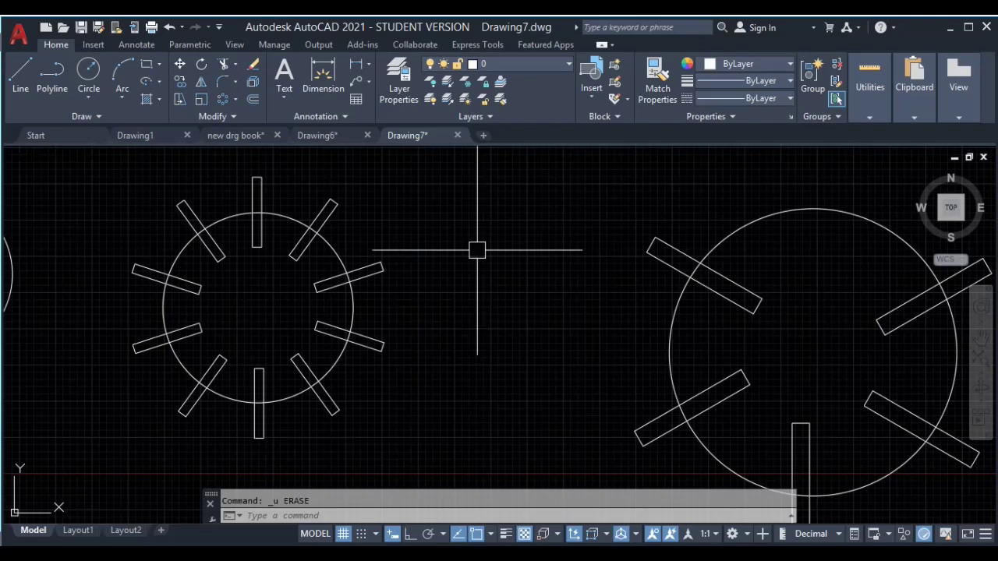
pyautogui.scroll(-4, 530, 308)
pyautogui.moveTo(545, 311)
pyautogui.mouseDown(button='middle')
pyautogui.moveTo(446, 289)
pyautogui.moveTo(383, 289)
pyautogui.mouseUp(button='middle')
pyautogui.press('Return')
pyautogui.click(677, 298)
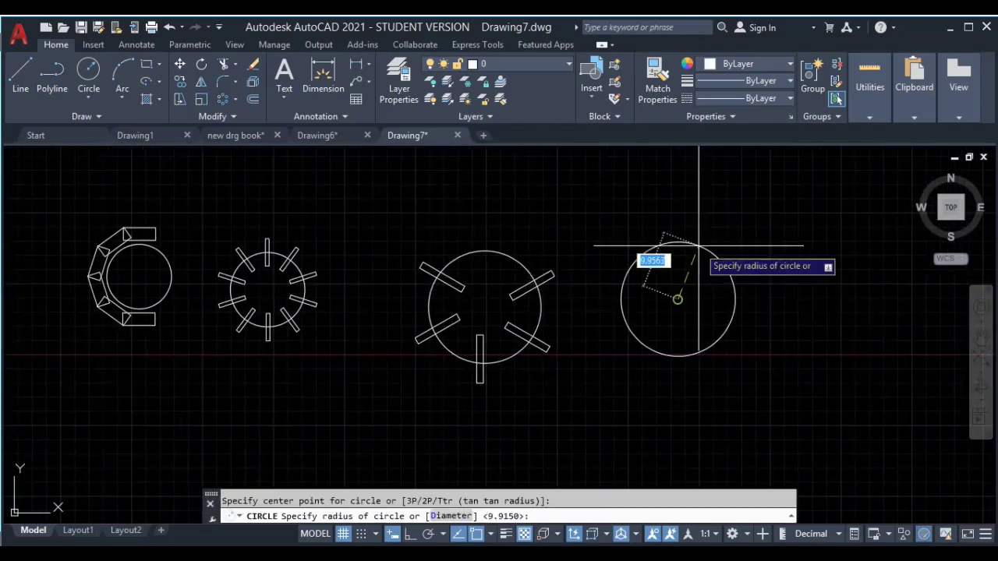
pyautogui.moveTo(616, 271); pyautogui.dragTo(555, 279, button='middle')
pyautogui.press('Escape')
pyautogui.press('Escape')
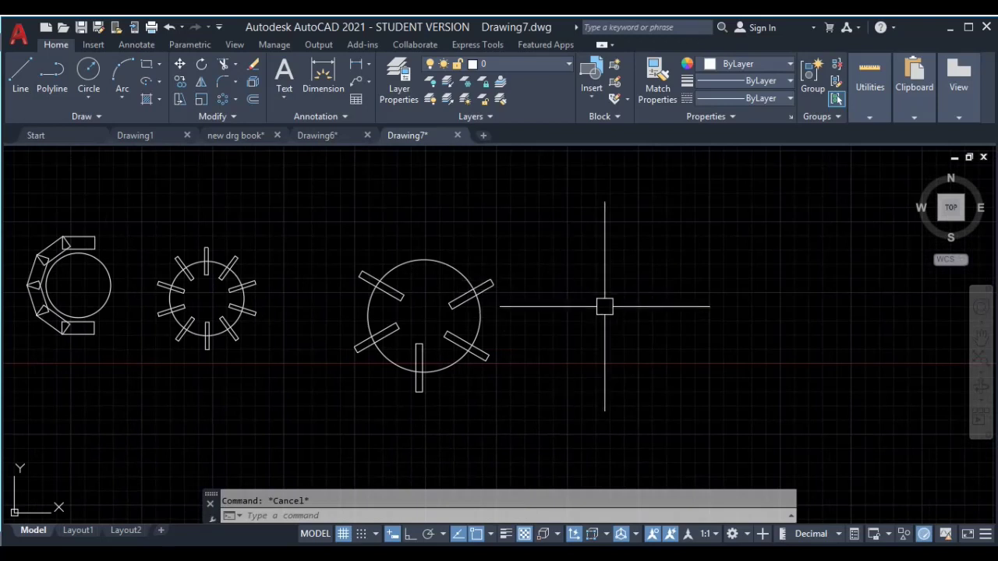
# Draw a tall narrow rectangle in the empty area right of the 6-item array's circle
pyautogui.write('rec')
pyautogui.press('Return')
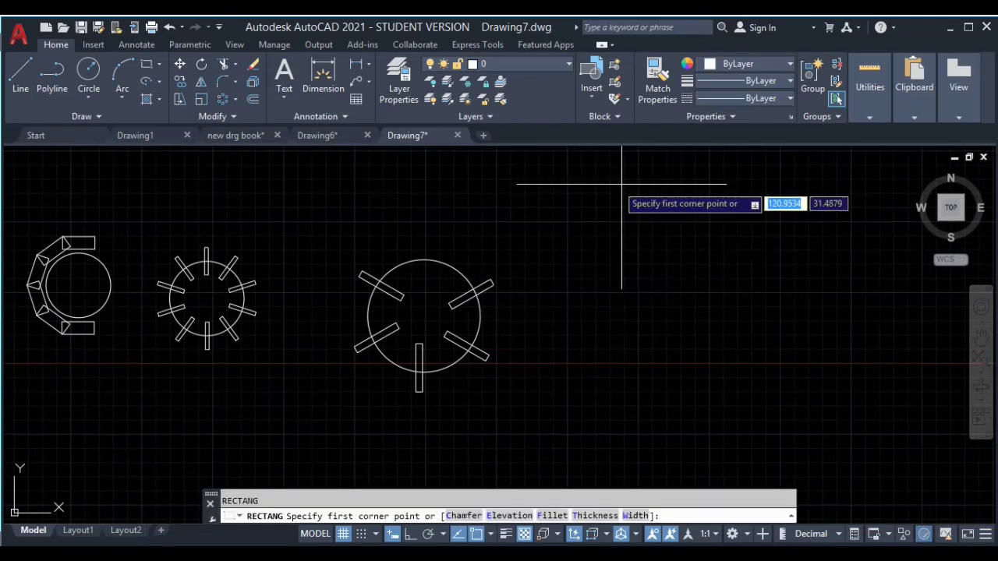
pyautogui.click(653, 220)
pyautogui.click(669, 318)
# Draw a vertical line upward from the midpoint of the tall rectangle's top edge
pyautogui.moveTo(707, 250); pyautogui.dragTo(689, 295, button='middle')
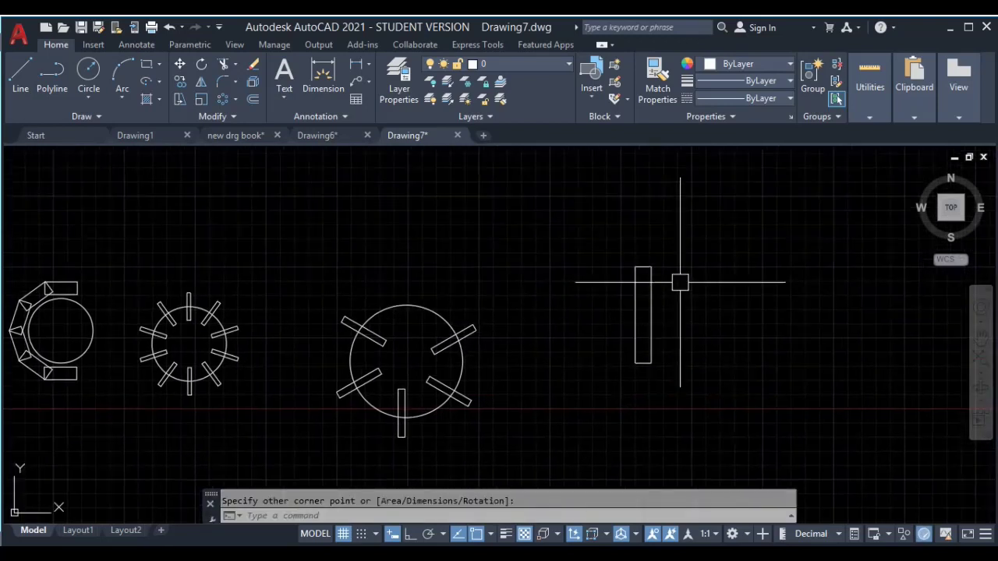
pyautogui.write('l')
pyautogui.press('Return')
pyautogui.click(643, 268)
pyautogui.click(643, 188)
pyautogui.press('Return')
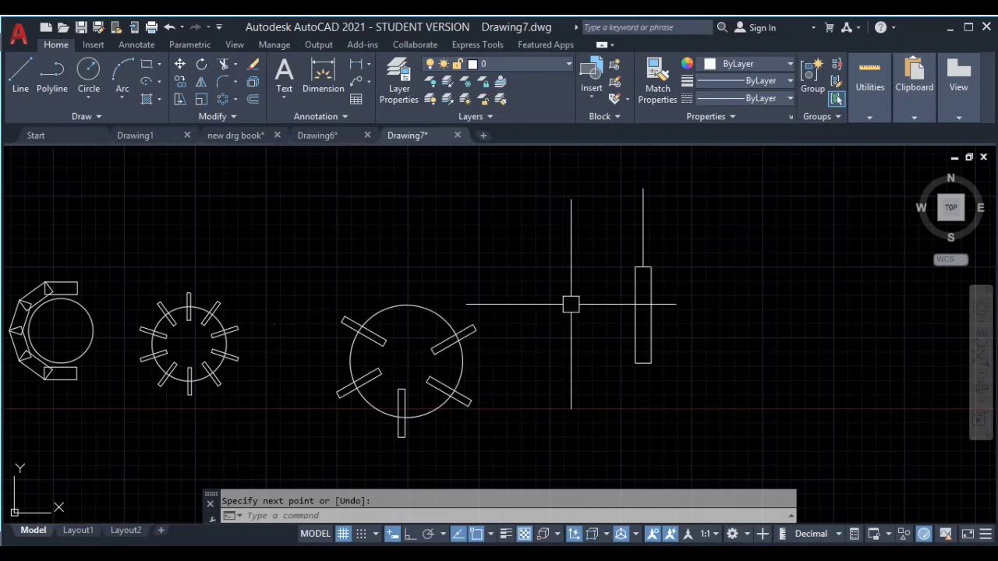
# Start a polar array of the tall rectangle and its line, centered on the line's upper endpoint
pyautogui.moveTo(570, 301); pyautogui.dragTo(399, 329, button='middle')
pyautogui.click(563, 196)
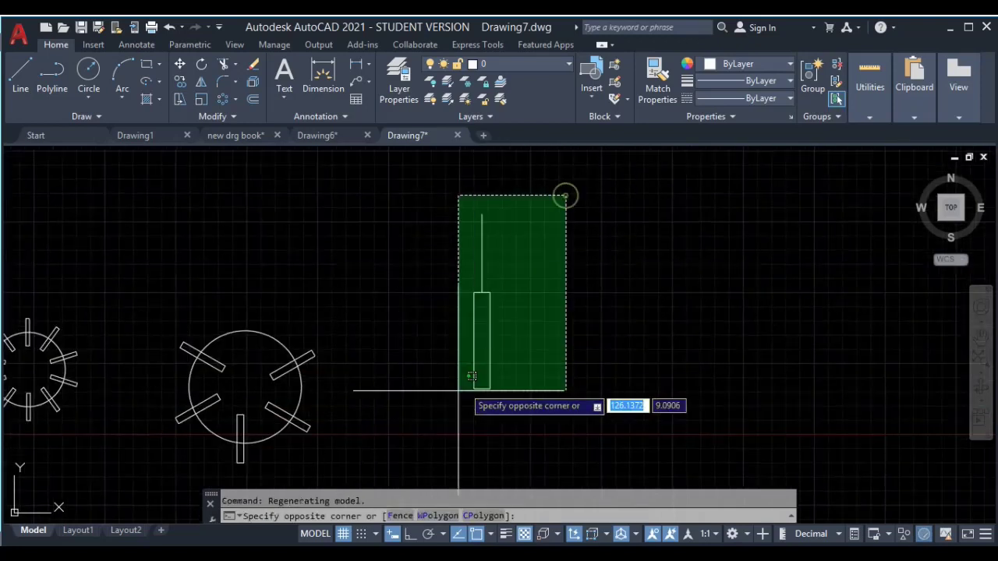
pyautogui.click(459, 390)
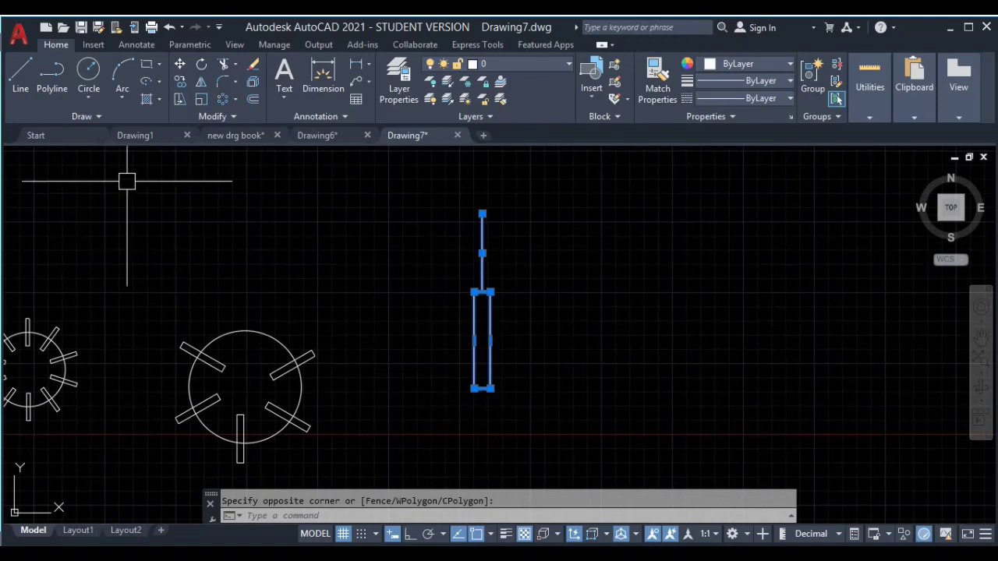
pyautogui.click(220, 104)
pyautogui.moveTo(334, 258); pyautogui.dragTo(315, 323, button='middle')
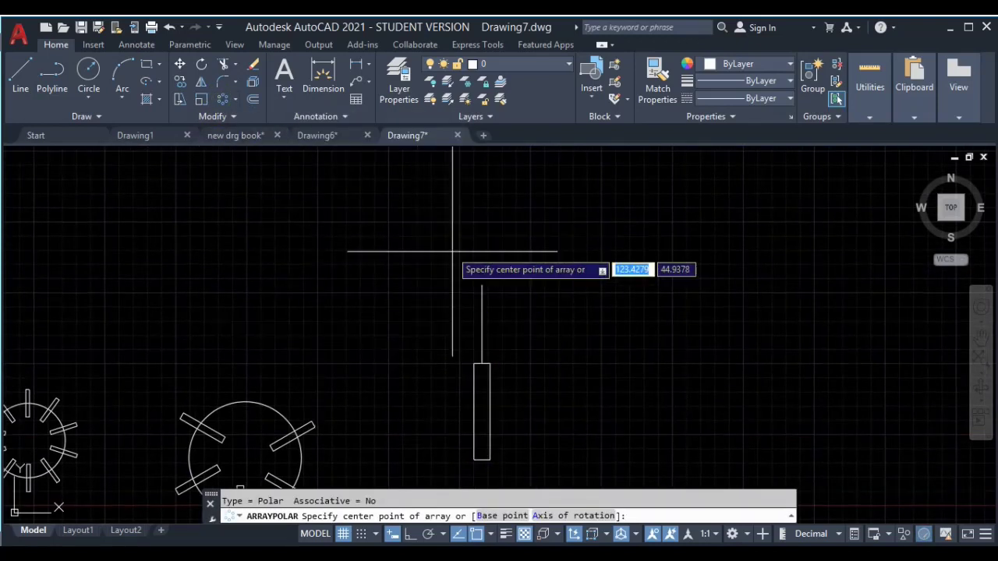
pyautogui.click(483, 285)
pyautogui.moveTo(499, 296); pyautogui.dragTo(499, 328, button='middle')
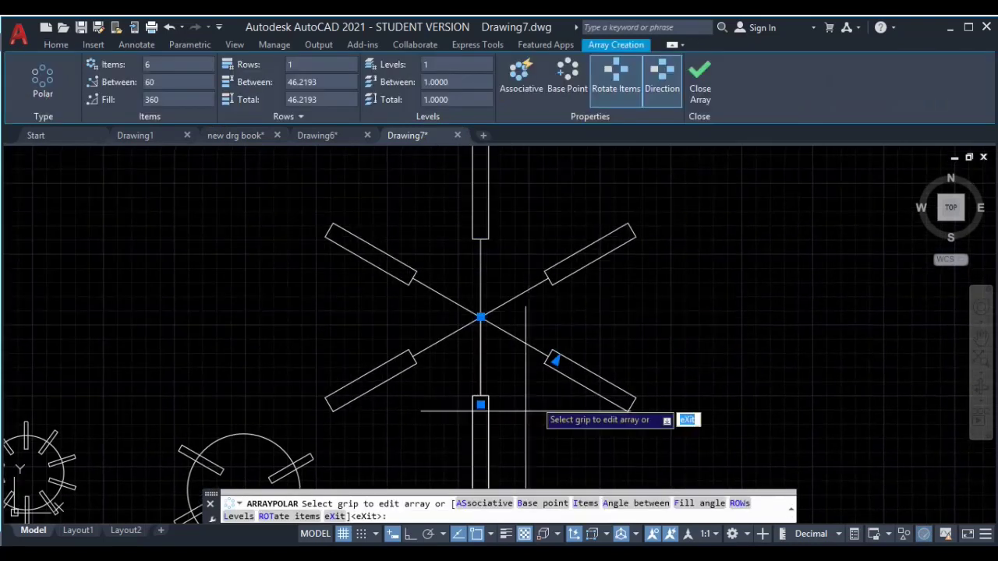
# Set the polar array of the rectangle and line to 10 items and finish it
pyautogui.write('1')
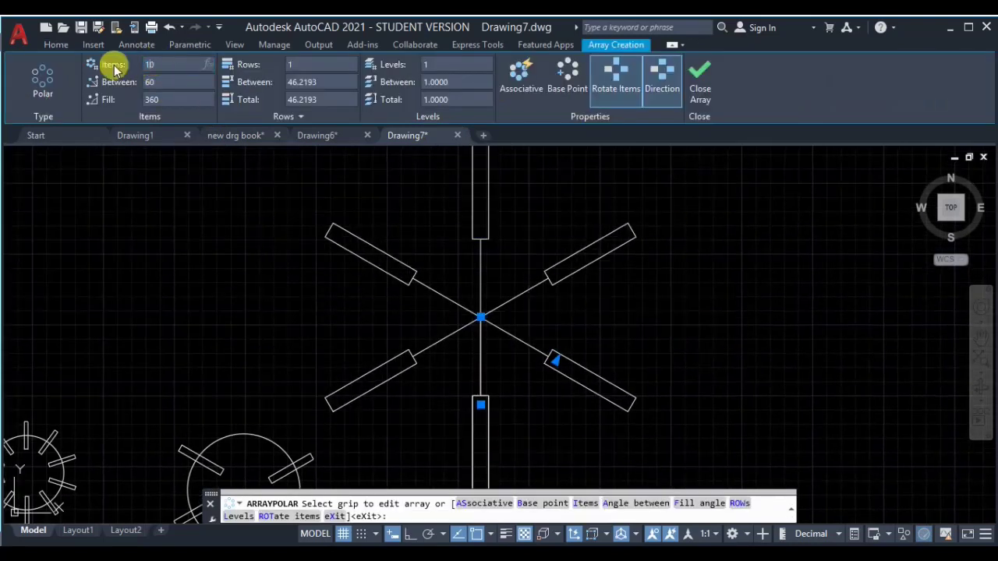
pyautogui.write('0')
pyautogui.press('Return')
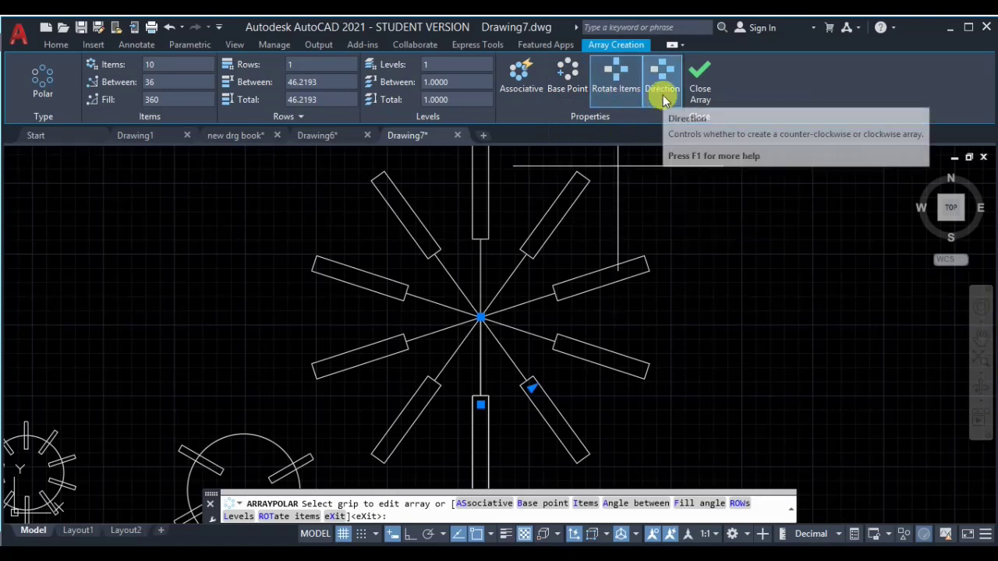
pyautogui.click(705, 91)
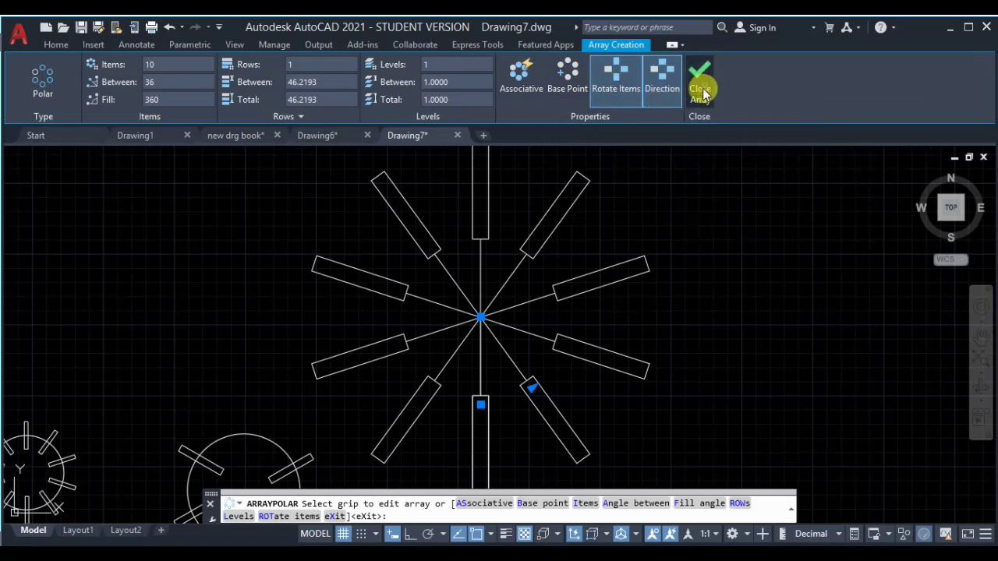
# Delete all circles and arrays in the drawing
pyautogui.scroll(-2, 669, 268)
pyautogui.moveTo(638, 261); pyautogui.dragTo(685, 258, button='middle')
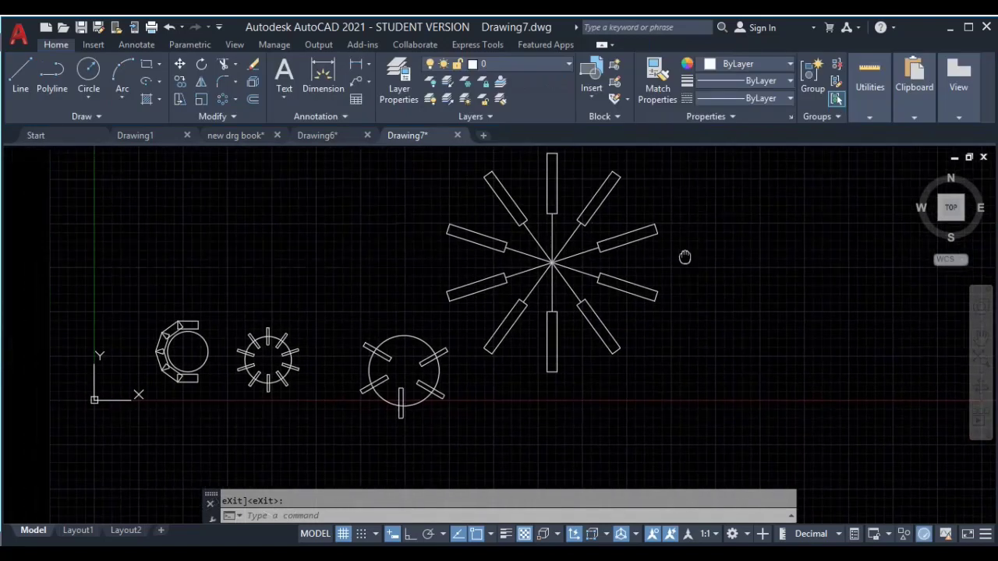
pyautogui.click(723, 164)
pyautogui.click(139, 411)
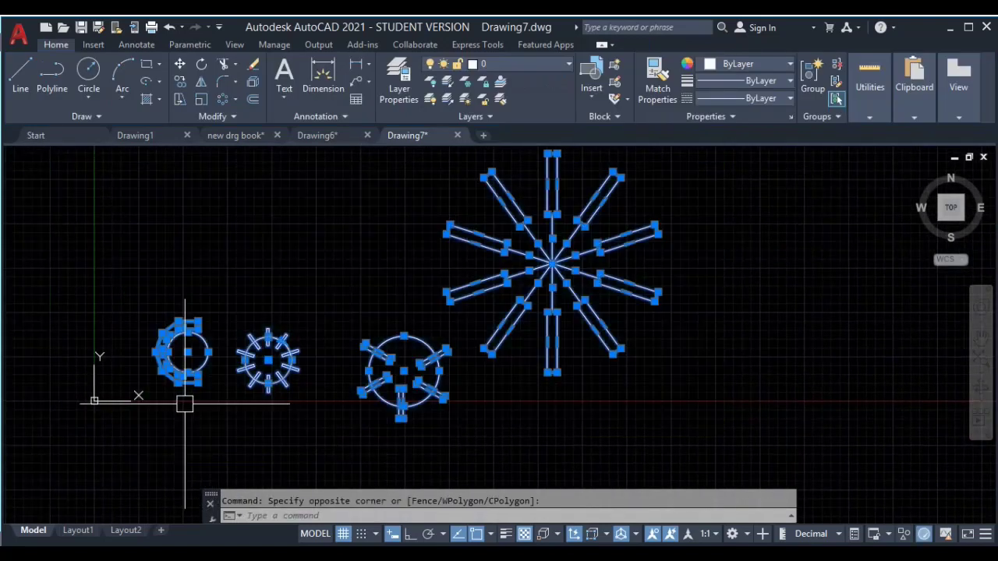
pyautogui.press('Delete')
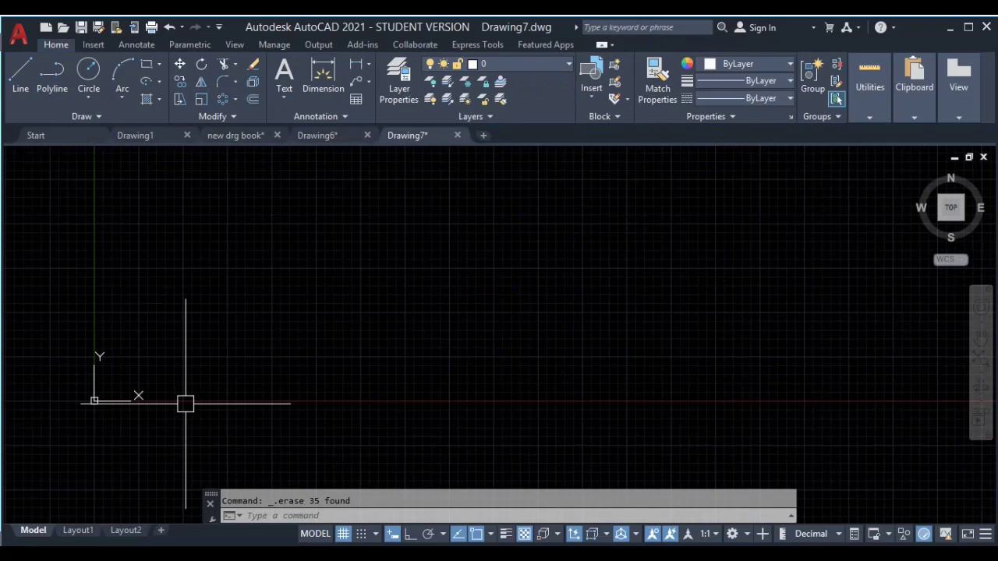
# Draw a rectangle 5 wide and 10 high in the empty drawing
pyautogui.press('Return')
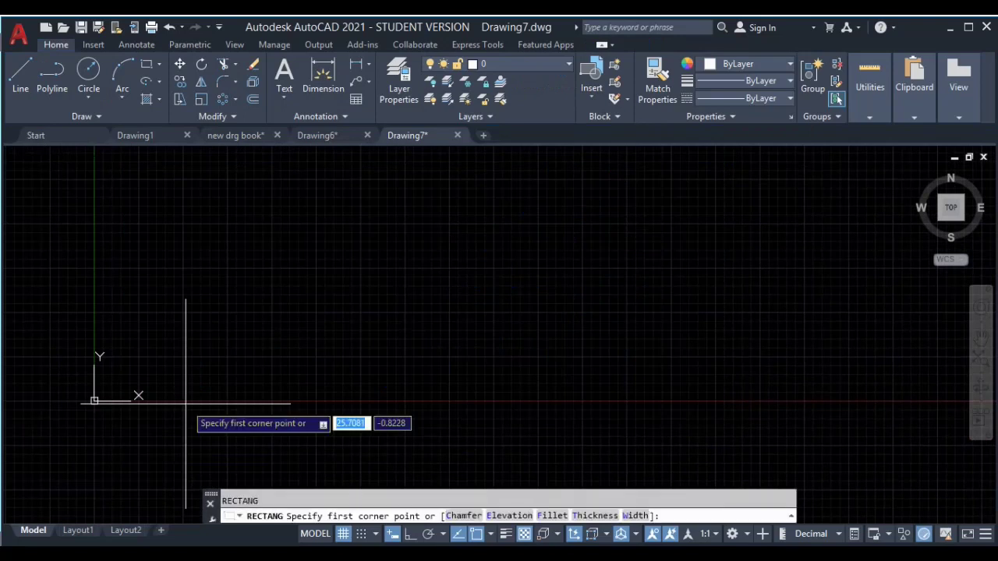
pyautogui.click(316, 259)
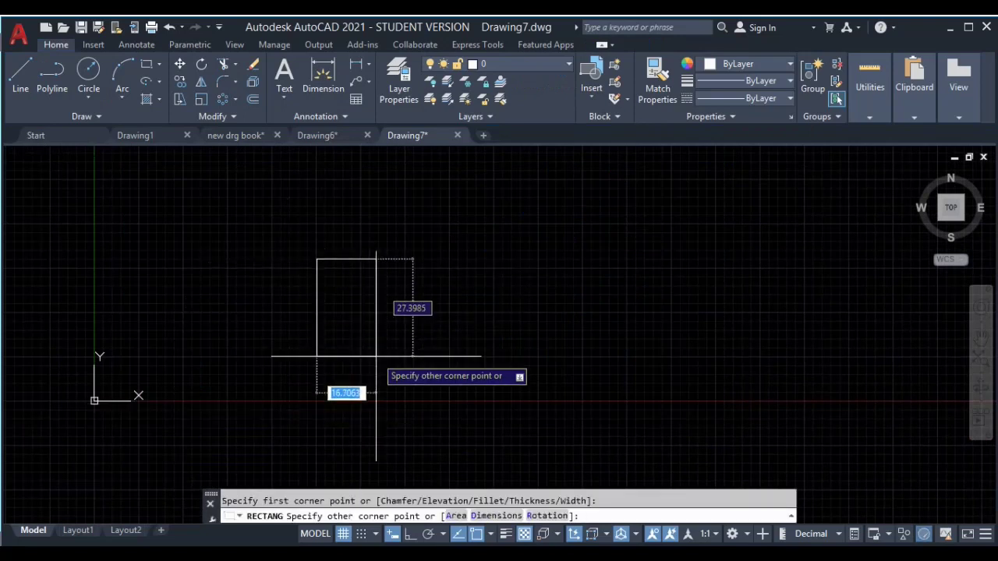
pyautogui.press('Tab')
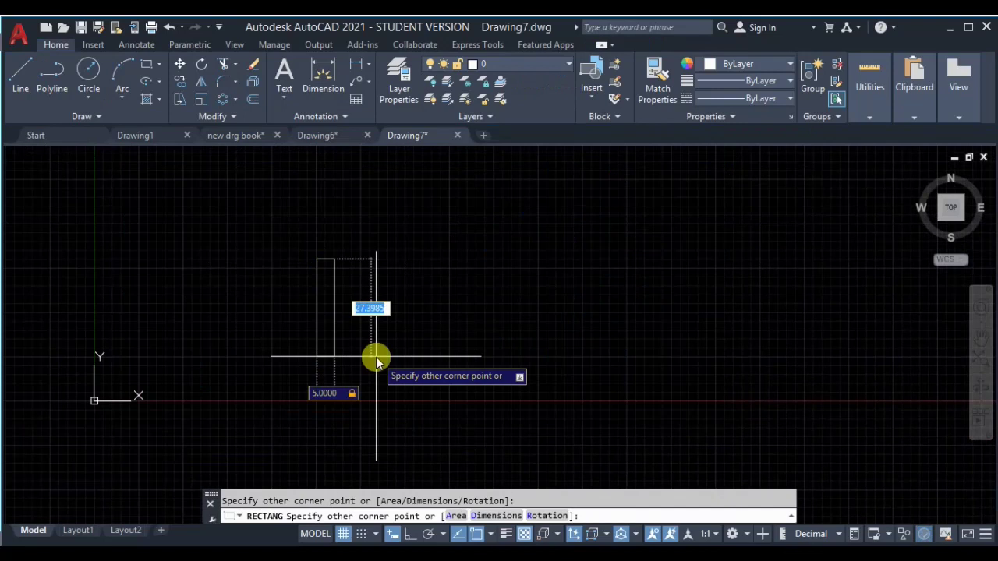
pyautogui.write('10')
pyautogui.press('Return')
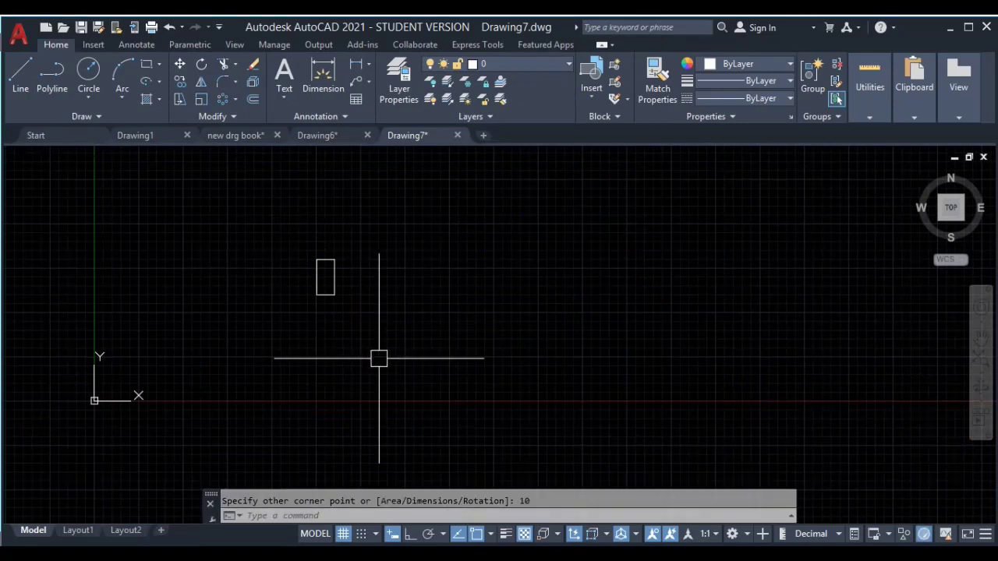
# Start a rectangular array of the 5 by 10 rectangle
pyautogui.scroll(4, 343, 300)
pyautogui.moveTo(395, 297); pyautogui.dragTo(462, 318, button='middle')
pyautogui.click(473, 205)
pyautogui.click(332, 341)
pyautogui.click(234, 101)
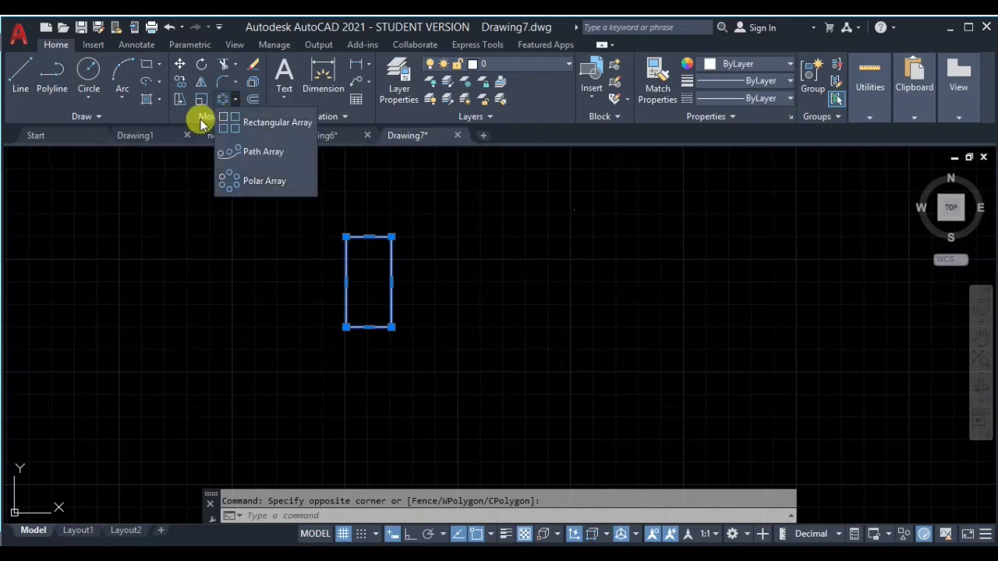
pyautogui.click(265, 127)
pyautogui.scroll(-3, 492, 312)
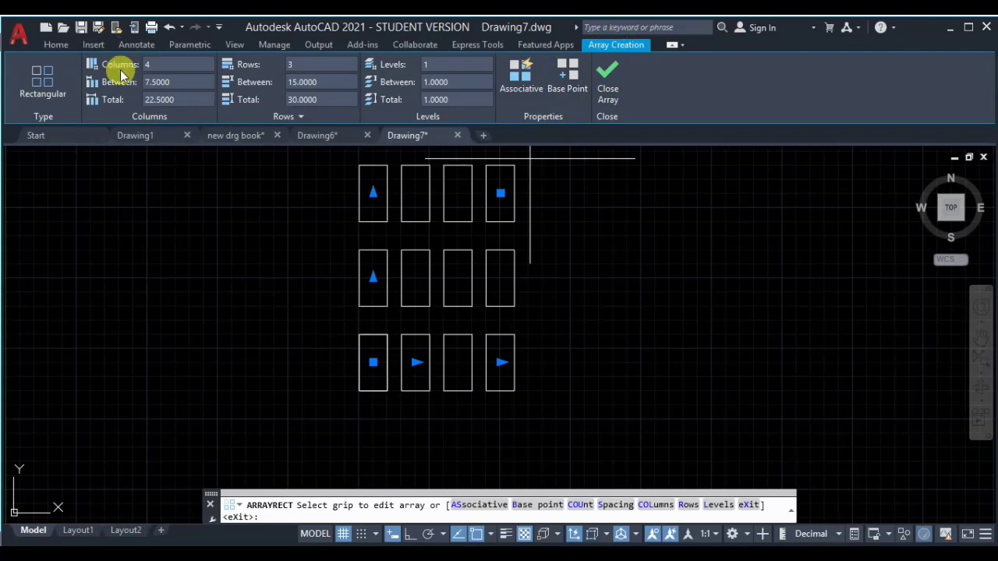
# Set the rectangular array to 10 columns and 5 rows
pyautogui.moveTo(183, 254); pyautogui.dragTo(182, 290, button='middle')
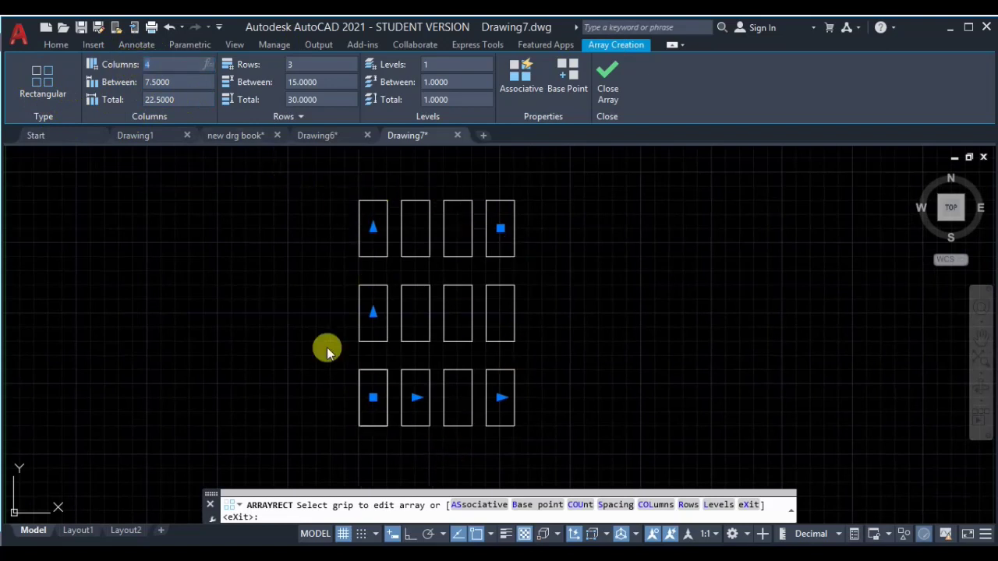
pyautogui.write('10')
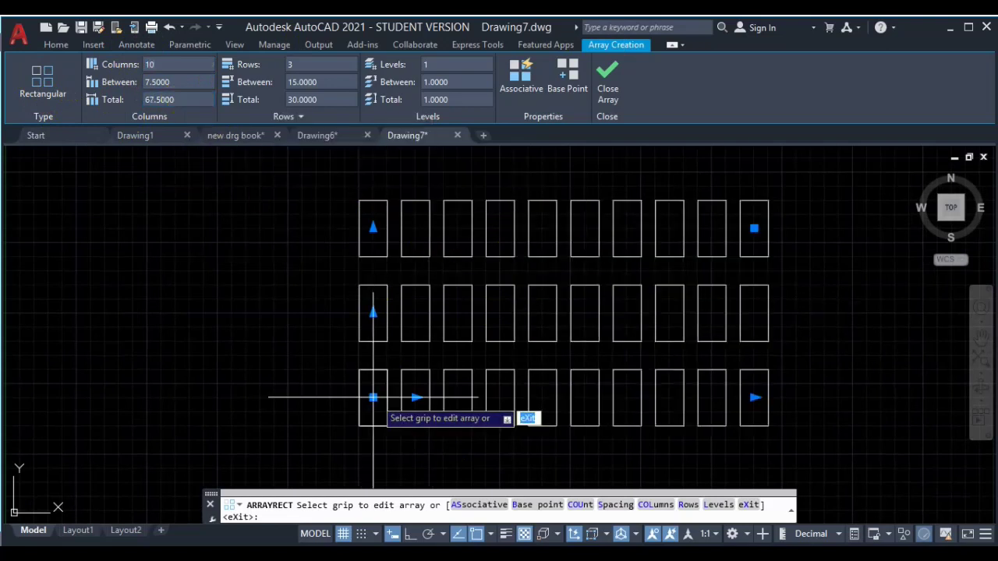
pyautogui.scroll(-3, 493, 350)
pyautogui.click(291, 66)
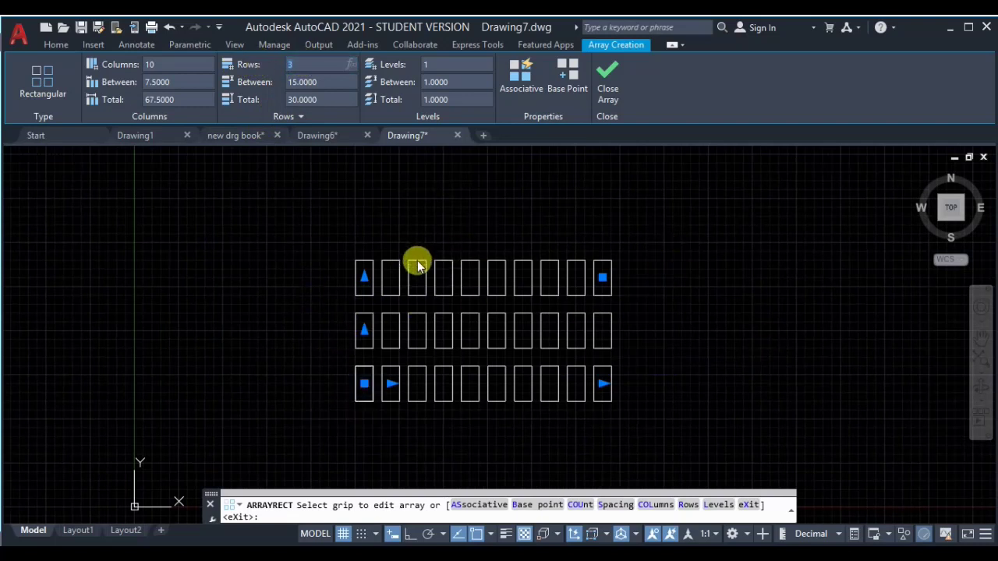
pyautogui.write('5')
pyautogui.press('Return')
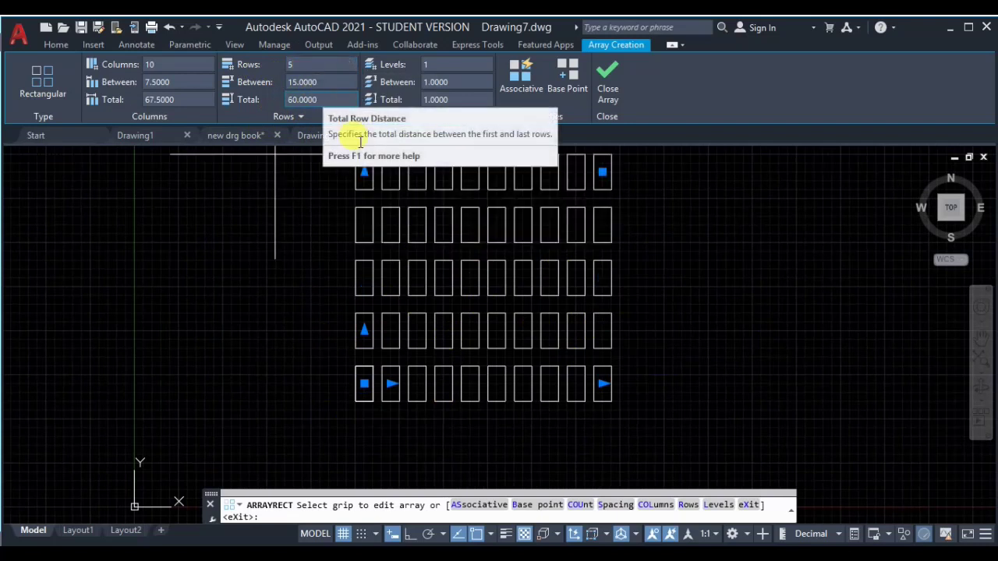
pyautogui.moveTo(471, 290); pyautogui.dragTo(524, 302, button='middle')
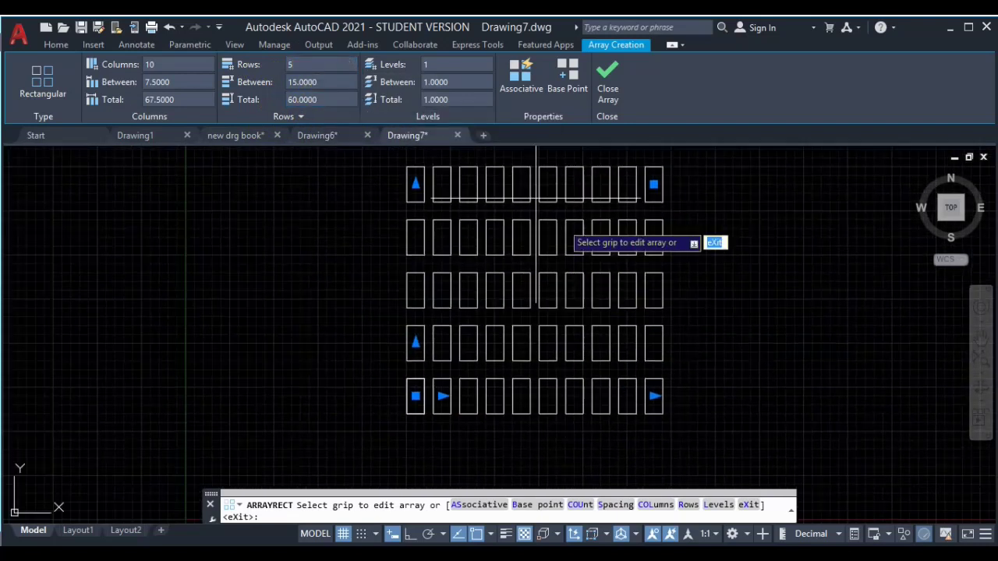
# Set the distance between the array's columns to 10
pyautogui.moveTo(442, 266); pyautogui.dragTo(457, 251, button='middle')
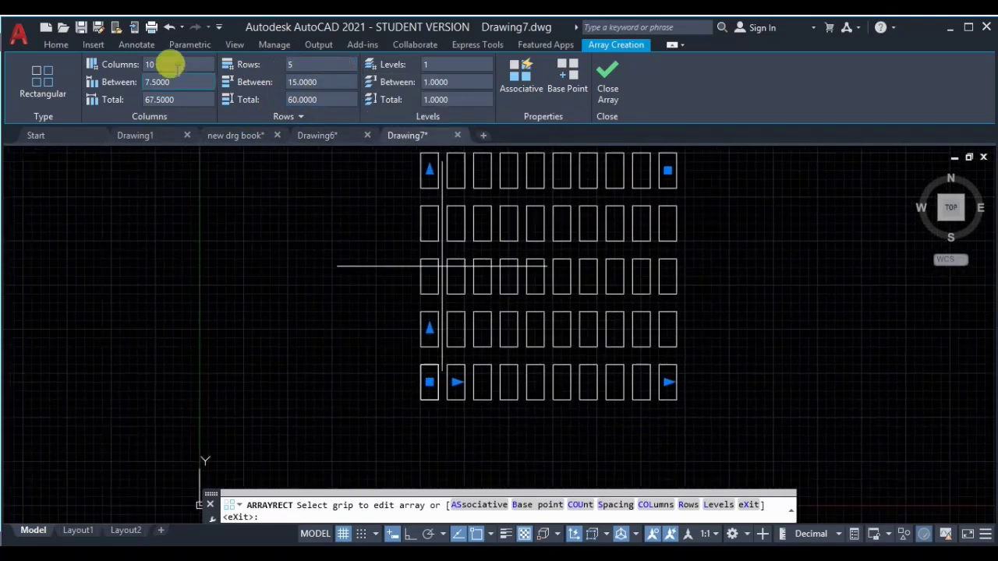
pyautogui.moveTo(166, 81); pyautogui.dragTo(145, 92)
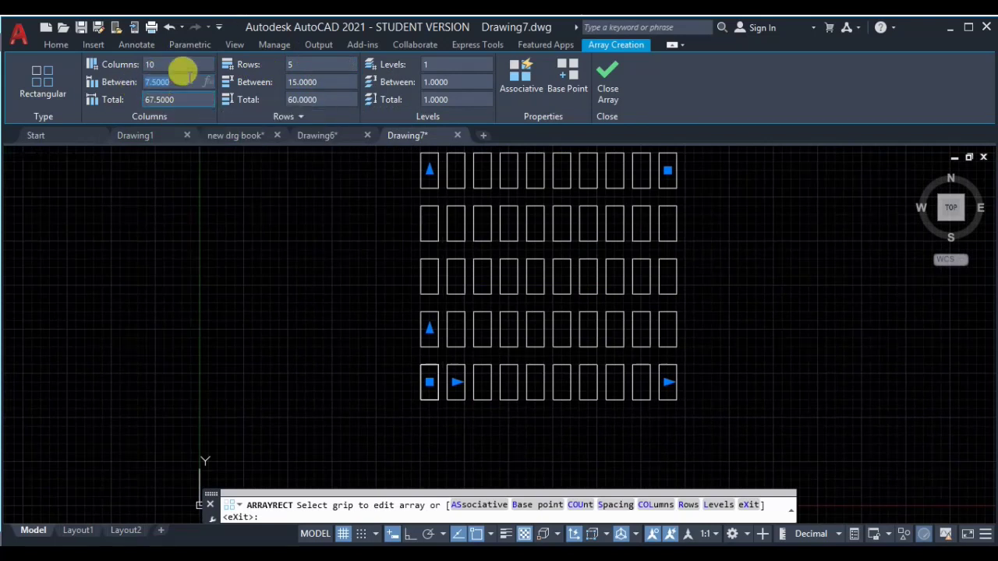
pyautogui.moveTo(187, 81); pyautogui.dragTo(136, 81)
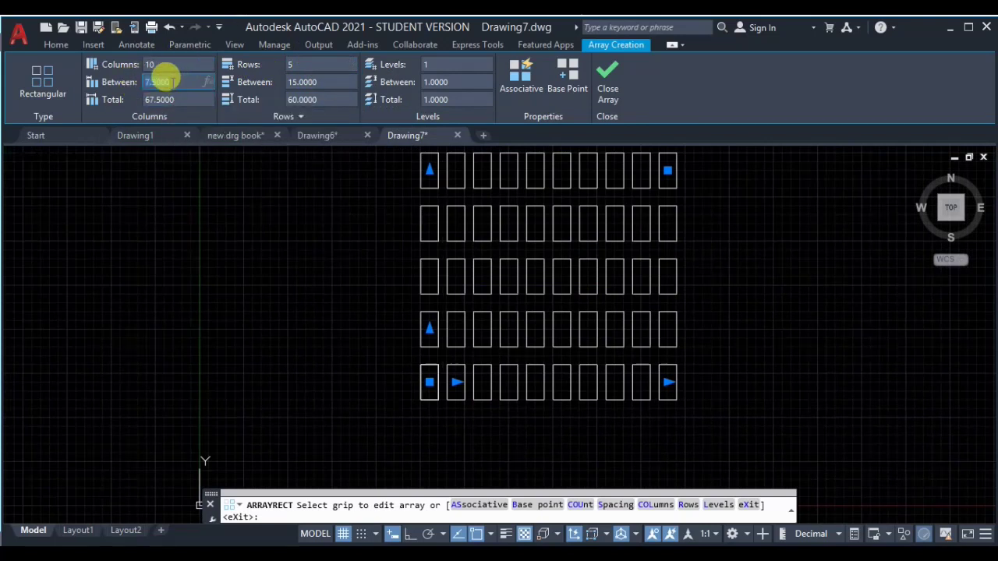
pyautogui.press('Return')
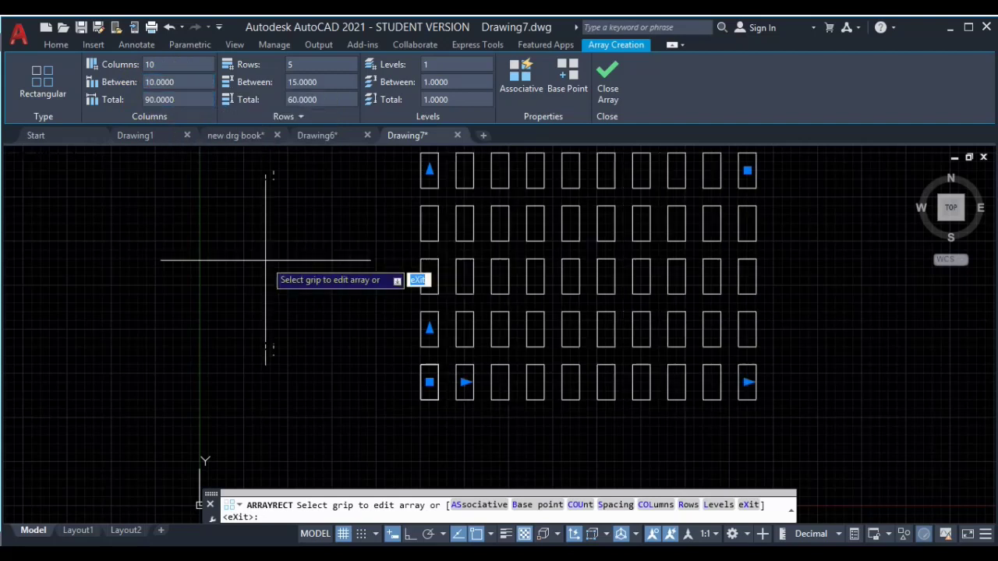
# Examine how the column and row spacing values relate to the gaps between neighbouring rectangles in the array
pyautogui.scroll(6, 401, 401)
pyautogui.moveTo(480, 338); pyautogui.dragTo(316, 338, button='middle')
pyautogui.scroll(-4, 332, 354)
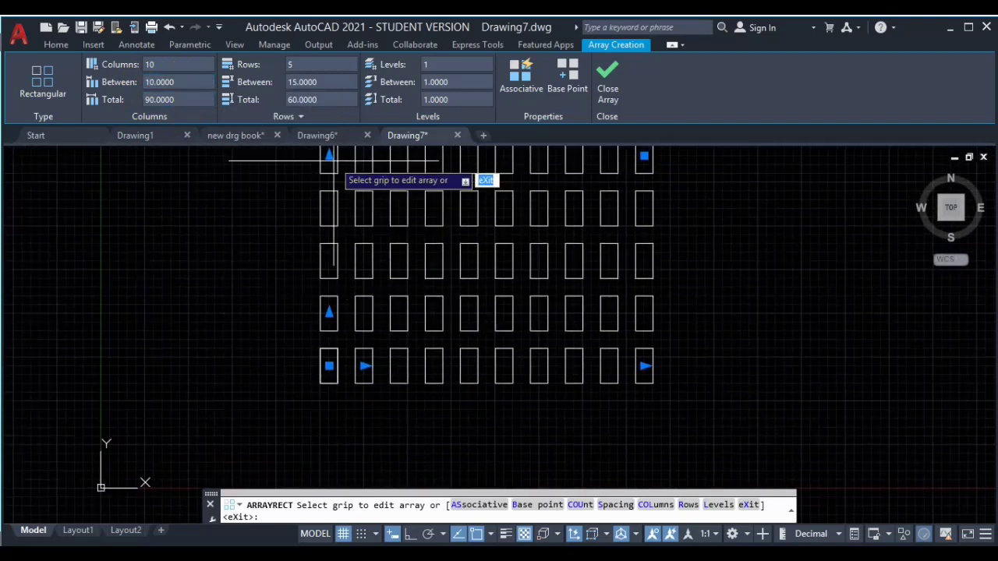
pyautogui.scroll(5, 335, 381)
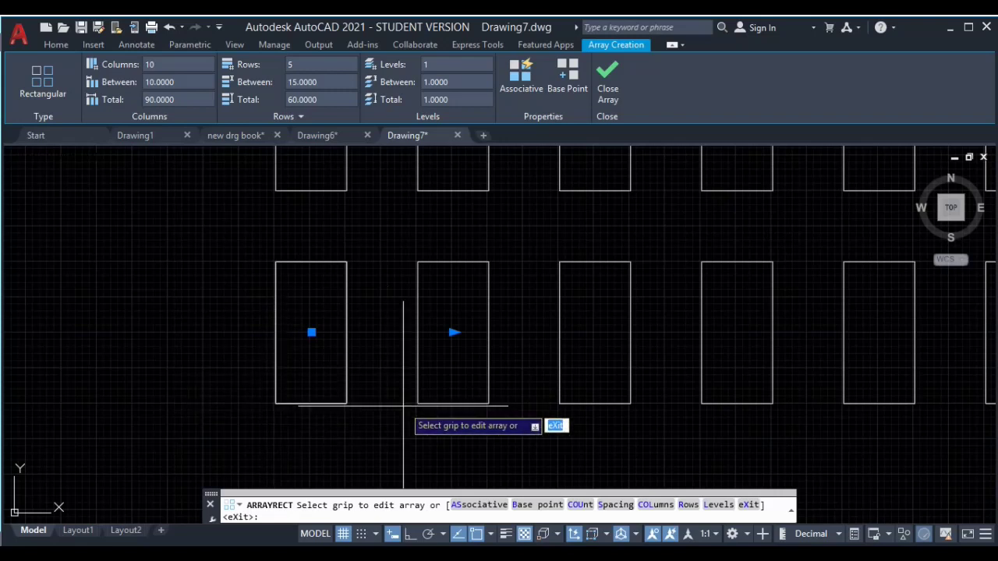
pyautogui.click(181, 96)
pyautogui.click(179, 81)
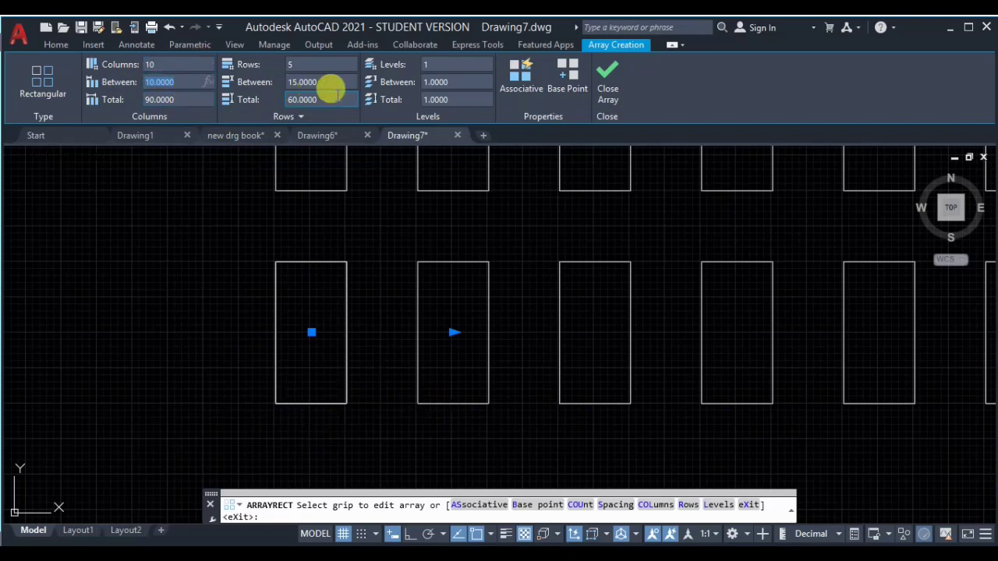
pyautogui.moveTo(401, 216); pyautogui.dragTo(446, 280, button='middle')
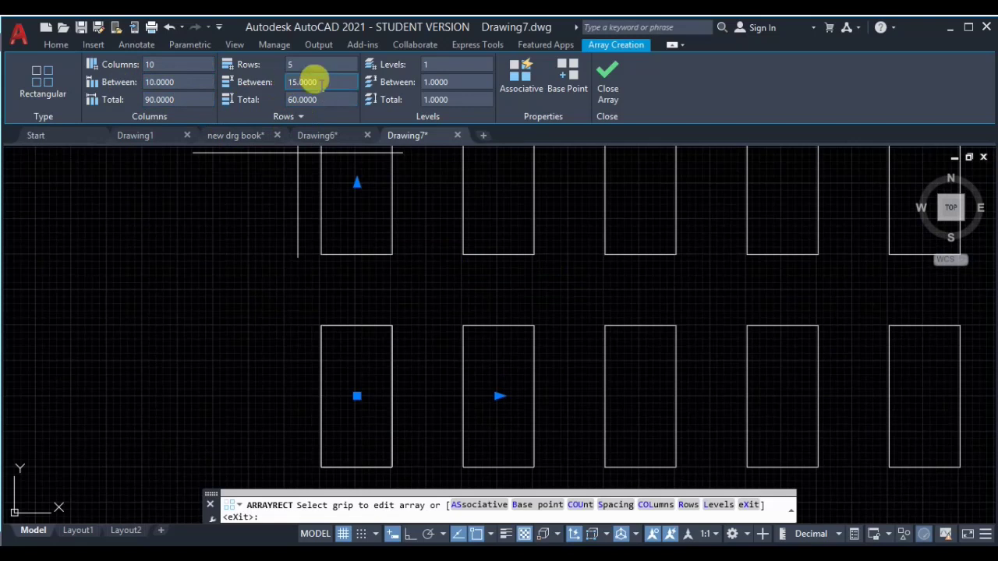
pyautogui.click(320, 82)
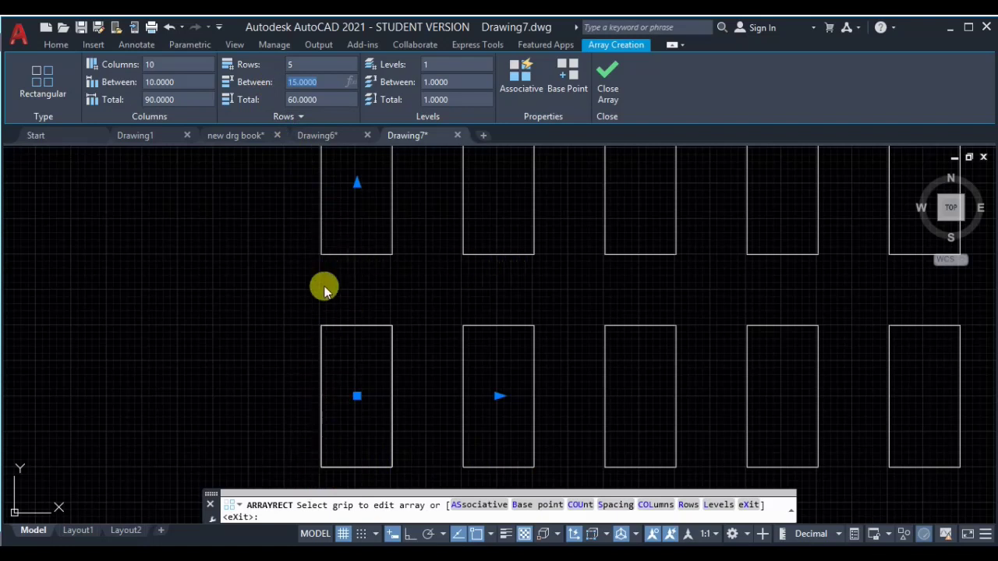
pyautogui.scroll(-5, 532, 296)
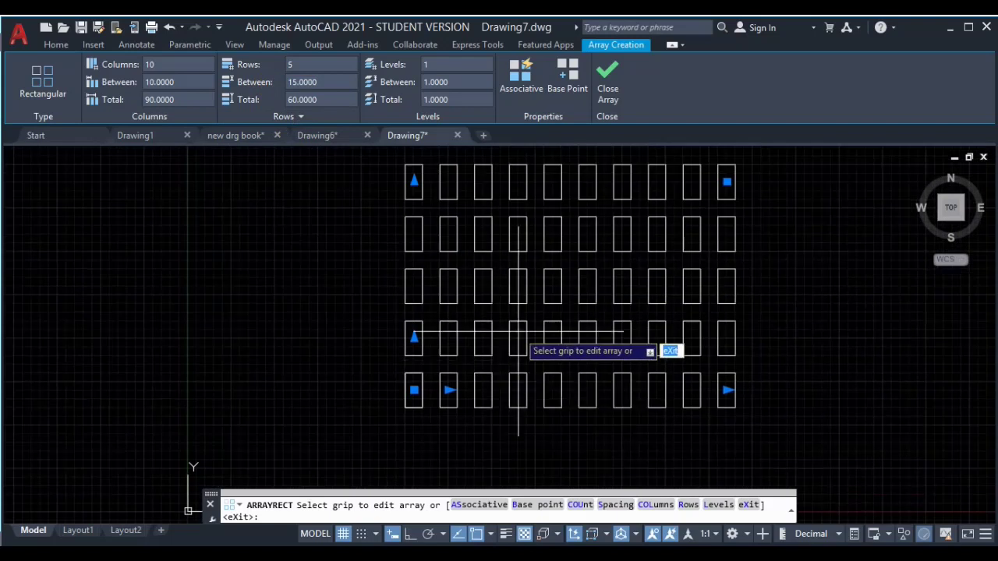
# Set the column spacing to -10 so the array extends in the opposite horizontal direction
pyautogui.moveTo(194, 82); pyautogui.dragTo(145, 81)
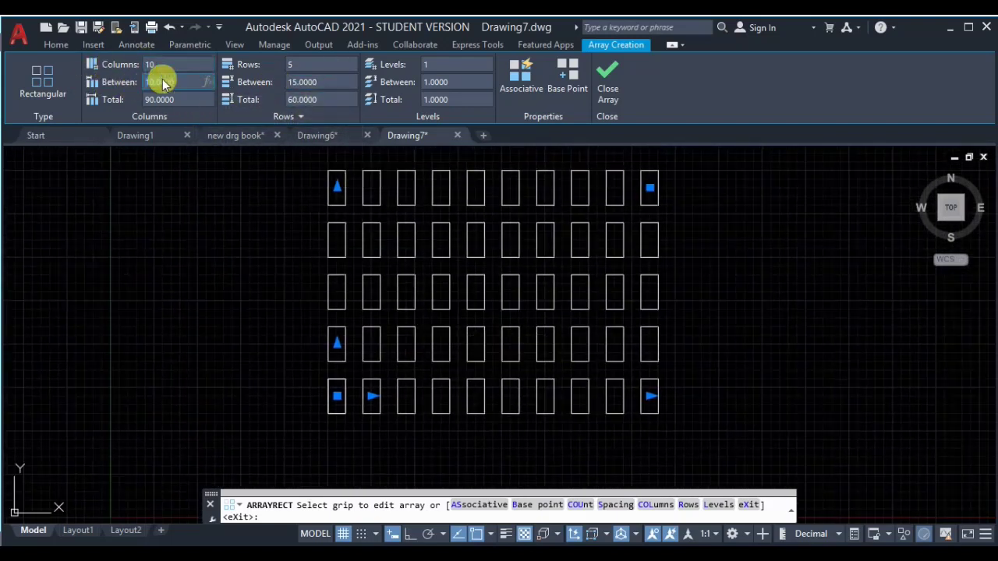
pyautogui.write('-')
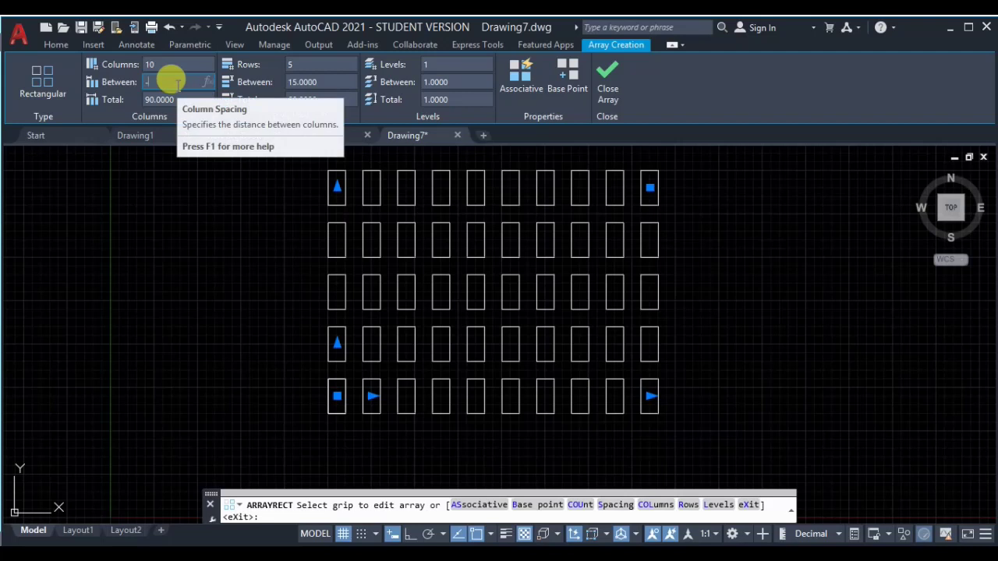
pyautogui.write('10')
pyautogui.press('Return')
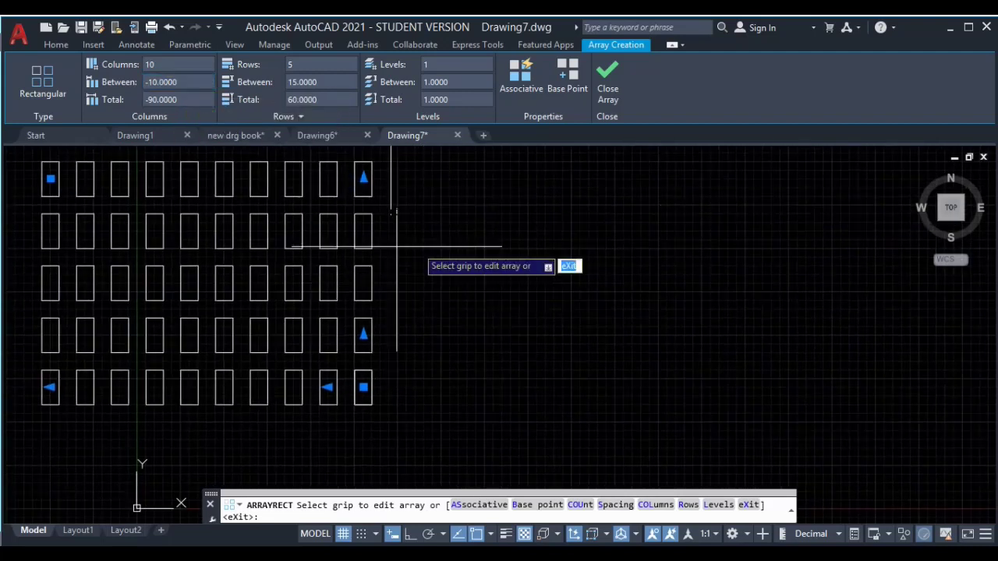
pyautogui.moveTo(191, 260); pyautogui.dragTo(275, 258, button='middle')
pyautogui.moveTo(423, 269)
pyautogui.mouseDown(button='middle')
pyautogui.moveTo(477, 301)
pyautogui.moveTo(494, 288)
pyautogui.moveTo(488, 279)
pyautogui.mouseUp(button='middle')
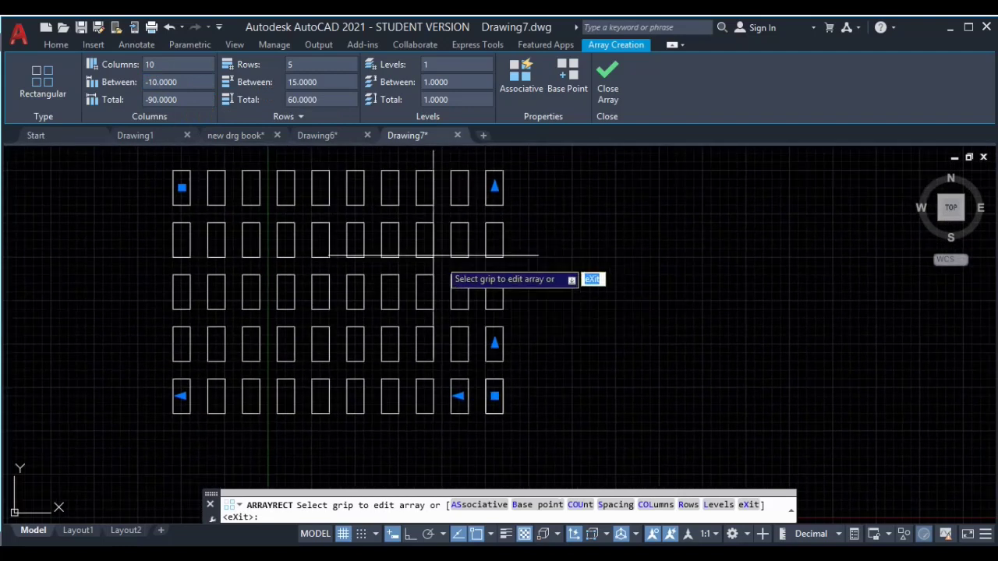
pyautogui.moveTo(345, 278); pyautogui.dragTo(353, 258, button='middle')
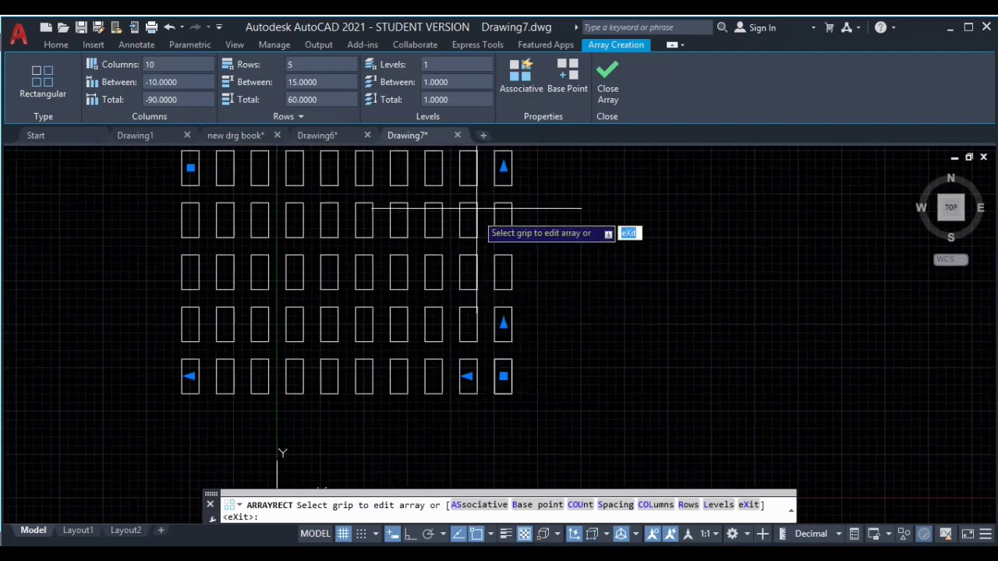
# Set the row spacing to -15 so the array extends downward
pyautogui.click(326, 80)
pyautogui.write('1')
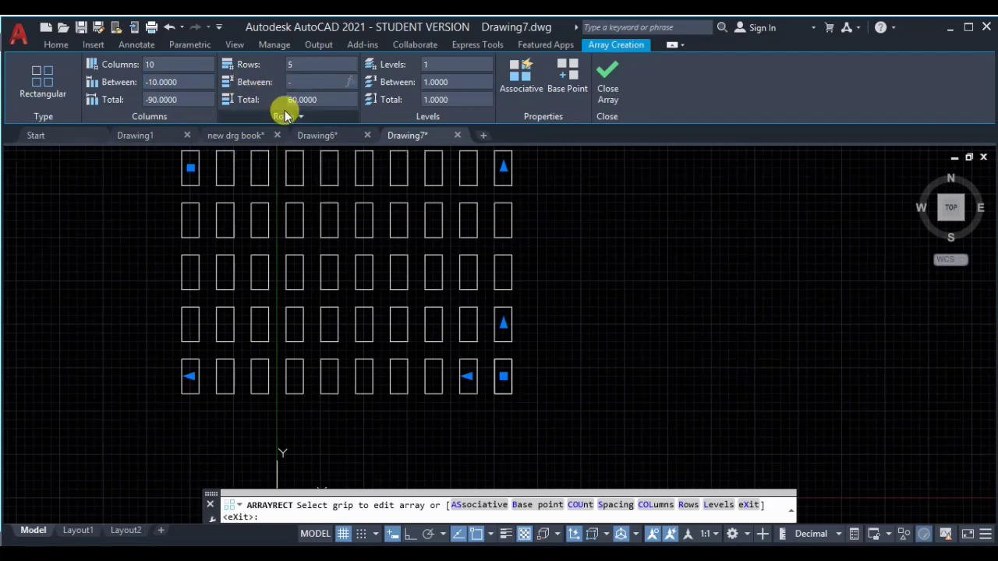
pyautogui.write('5')
pyautogui.press('Return')
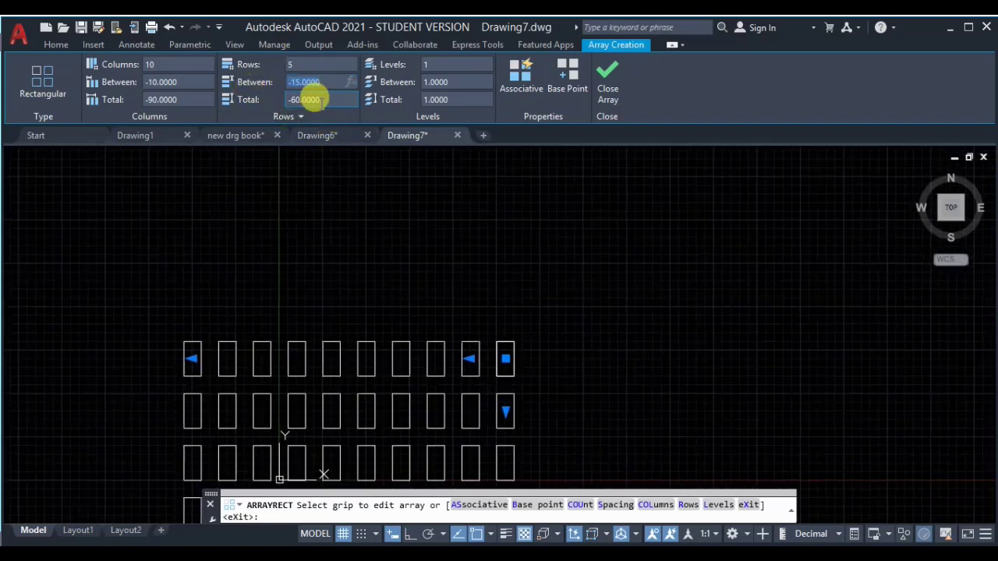
# Set both the row spacing and the column spacing to 15 and finish the array
pyautogui.write('15')
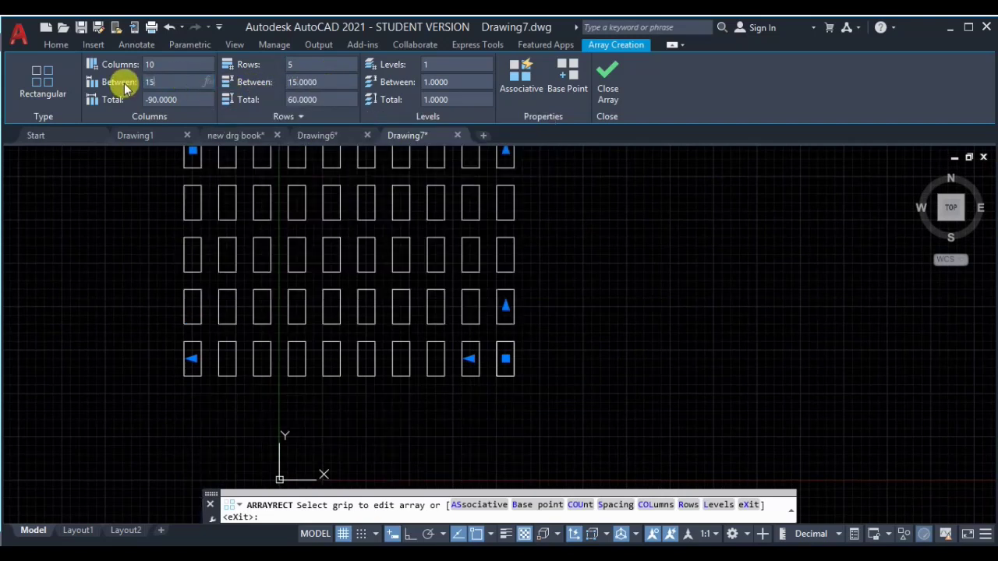
pyautogui.click(509, 94)
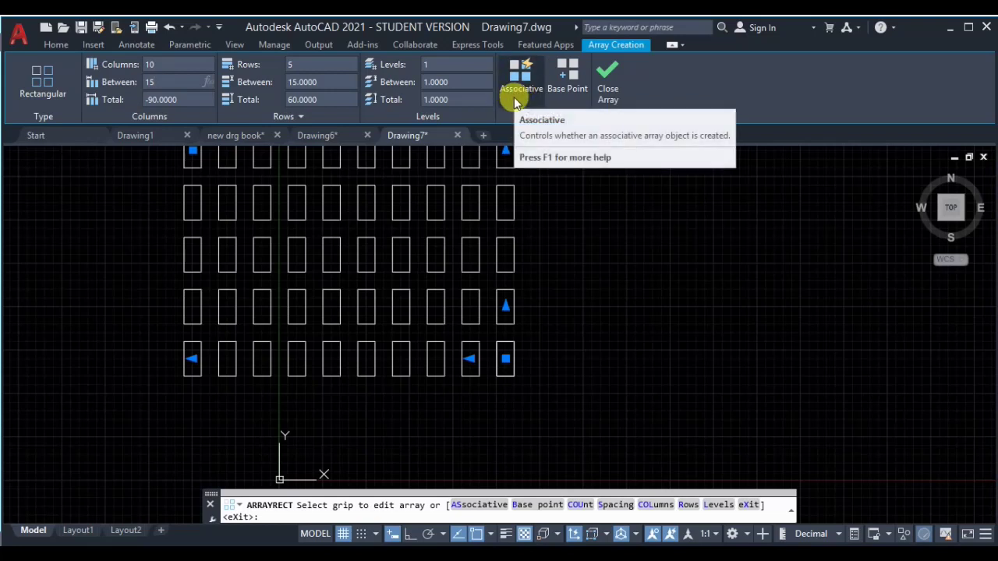
pyautogui.moveTo(565, 153); pyautogui.dragTo(586, 188, button='middle')
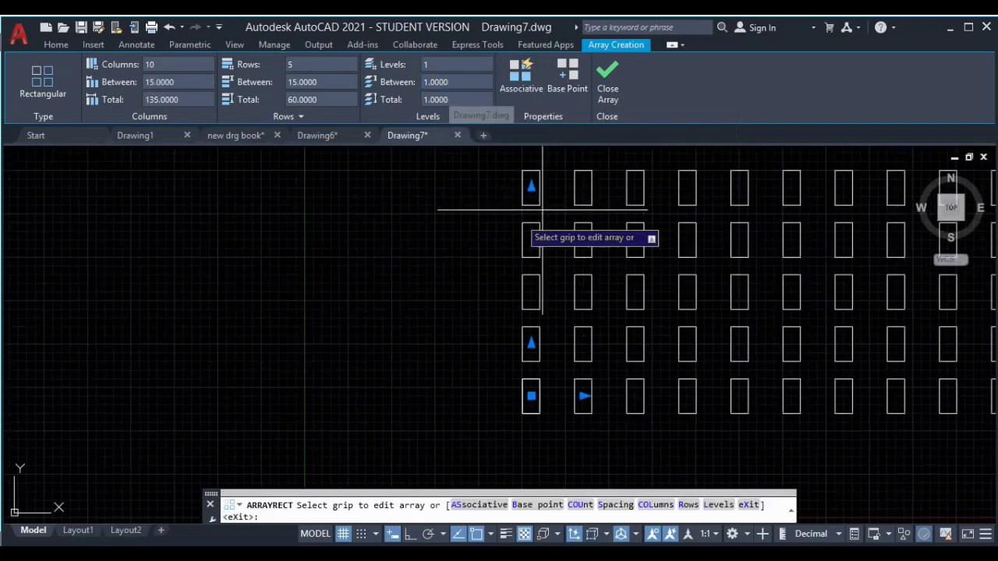
pyautogui.moveTo(660, 262); pyautogui.dragTo(481, 276, button='middle')
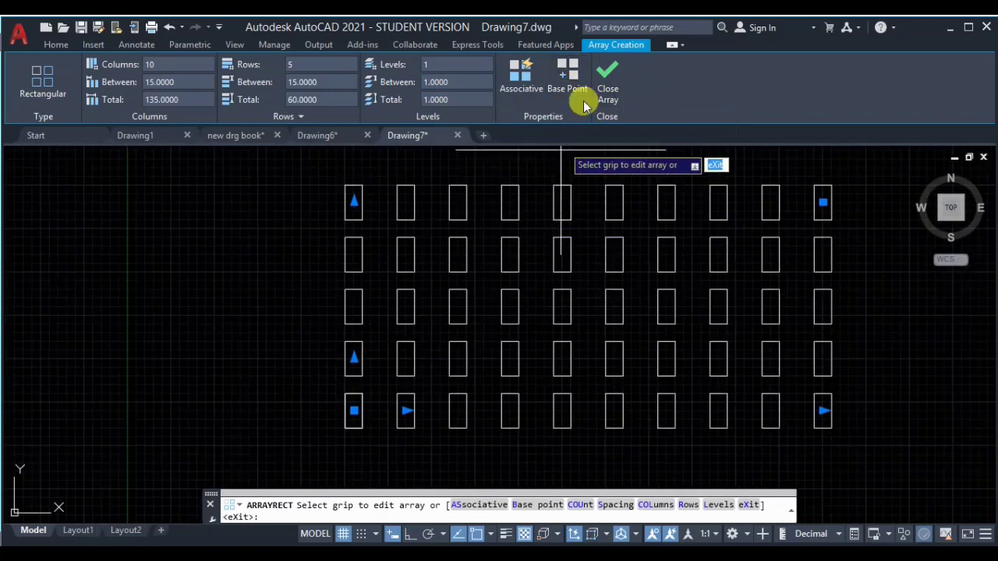
pyautogui.click(607, 90)
# Draw a separate rectangle 5 wide and 10 high in the empty area to the right of the array
pyautogui.scroll(-2, 698, 296)
pyautogui.moveTo(697, 296); pyautogui.dragTo(359, 294, button='middle')
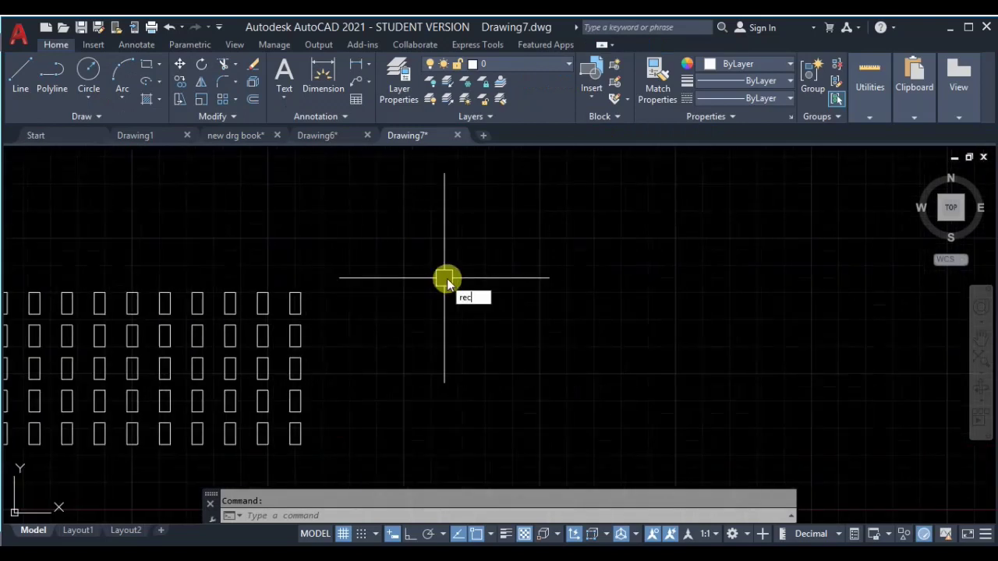
pyautogui.write('c')
pyautogui.press('Return')
pyautogui.click(529, 245)
pyautogui.write('5')
pyautogui.press('Tab')
pyautogui.write('10')
pyautogui.press('Return')
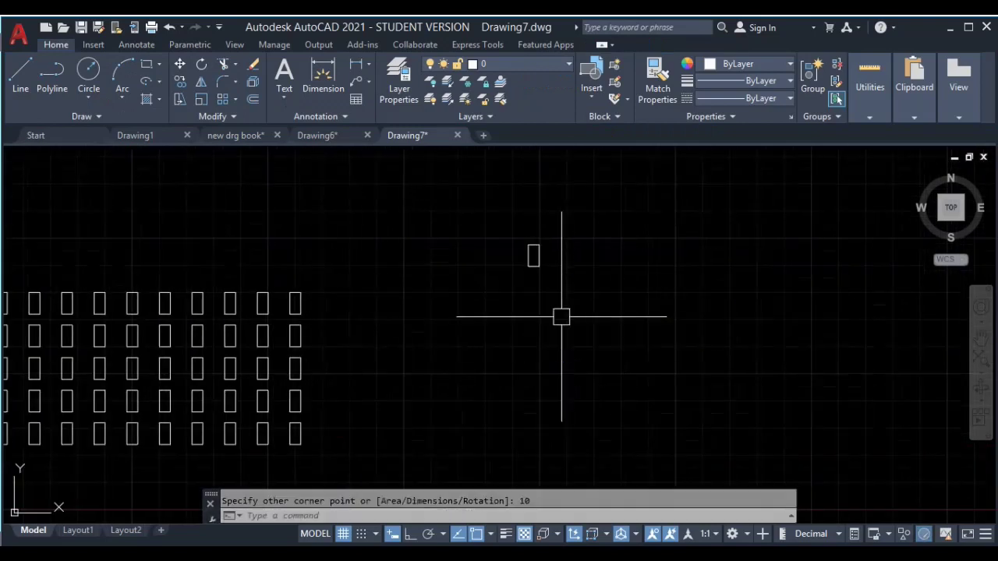
# Draw a circle inside the new rectangle, slightly narrower than the rectangle's width
pyautogui.scroll(6, 537, 254)
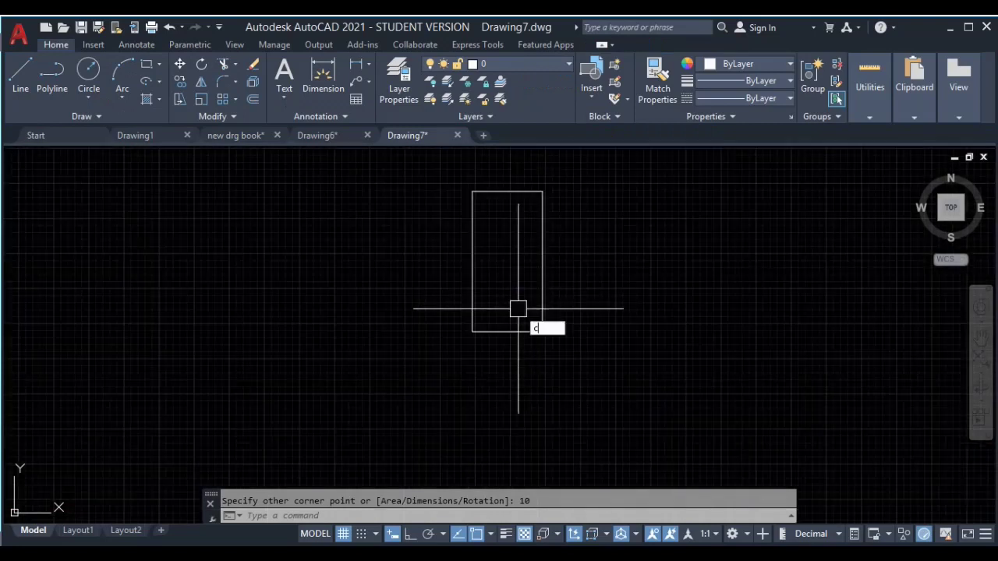
pyautogui.write('c')
pyautogui.press('Return')
pyautogui.click(509, 269)
pyautogui.click(514, 242)
pyautogui.scroll(-2, 611, 247)
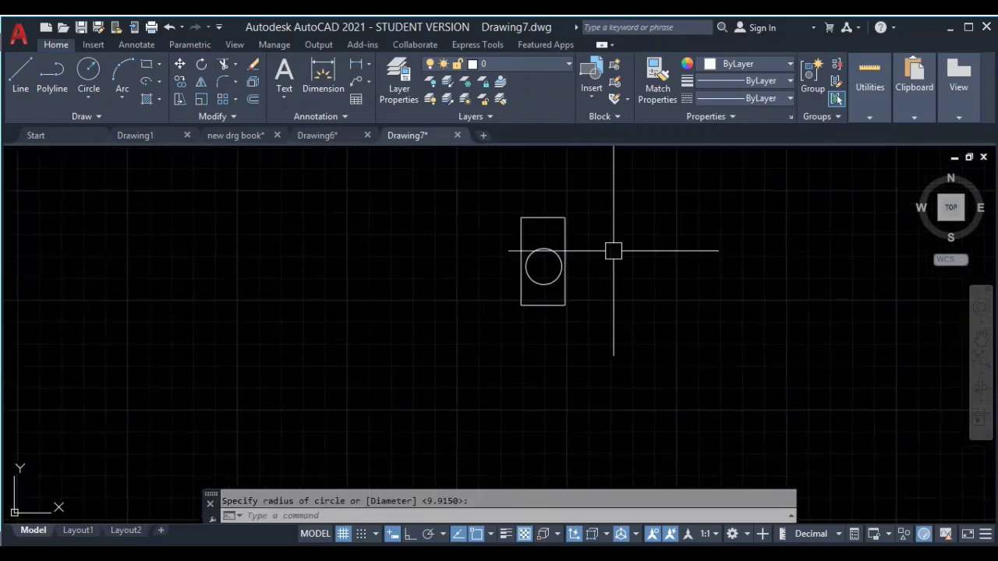
# Start a rectangular array of the new rectangle together with its circle
pyautogui.click(623, 201)
pyautogui.click(435, 347)
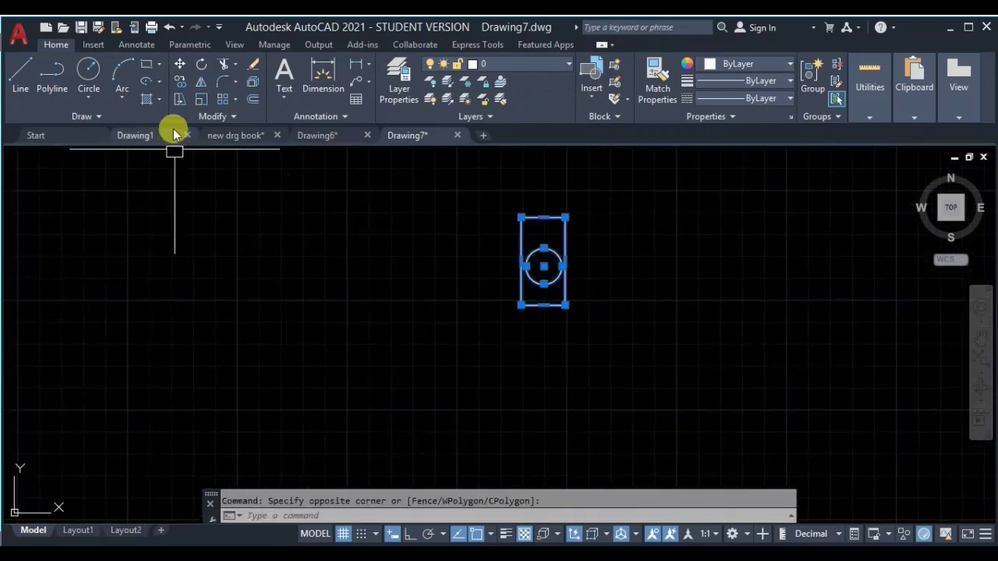
pyautogui.write('ar')
pyautogui.press('Return')
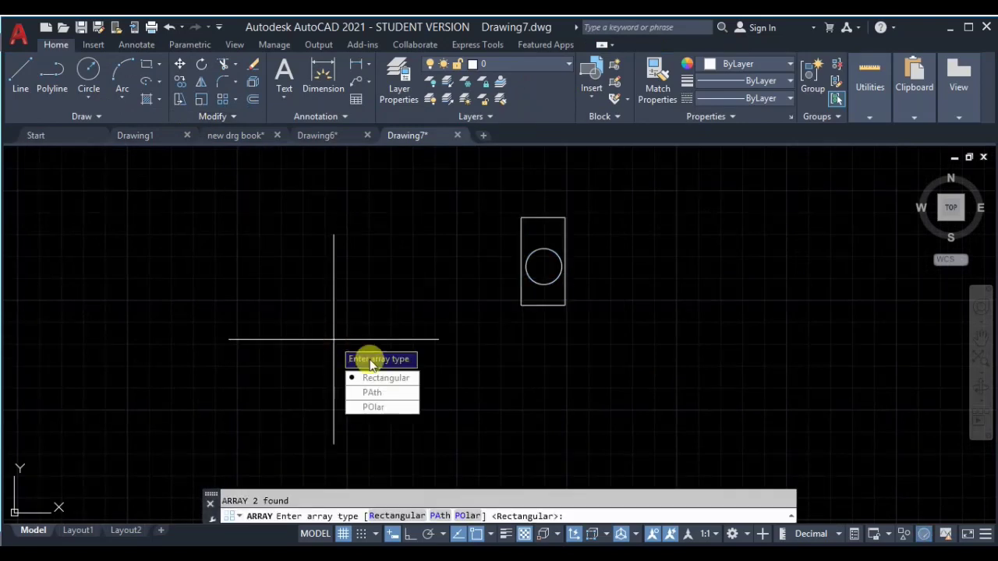
pyautogui.click(389, 377)
pyautogui.scroll(-3, 391, 377)
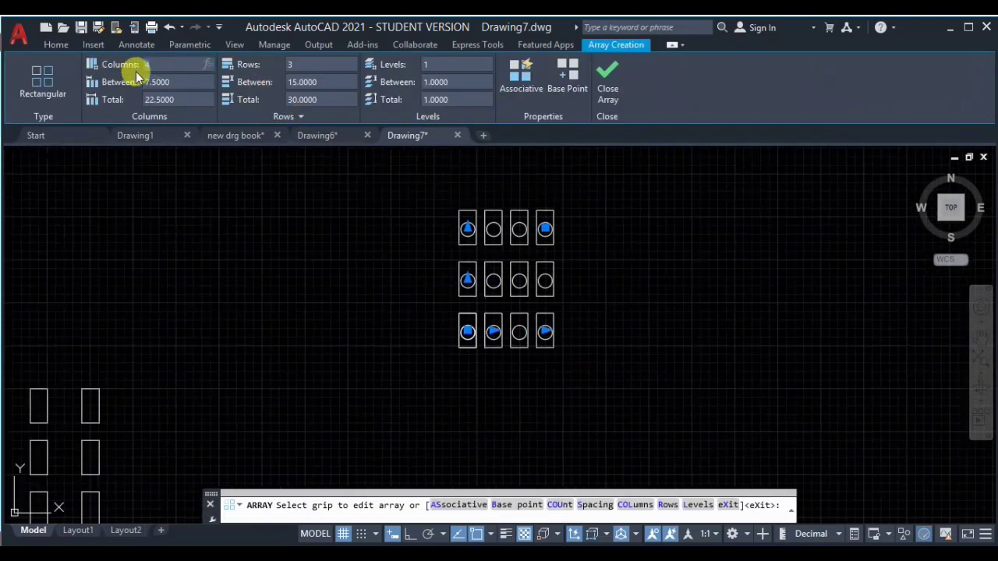
# Set the rectangular array of the rectangle and circle to 10 columns and 5 rows
pyautogui.press('Return')
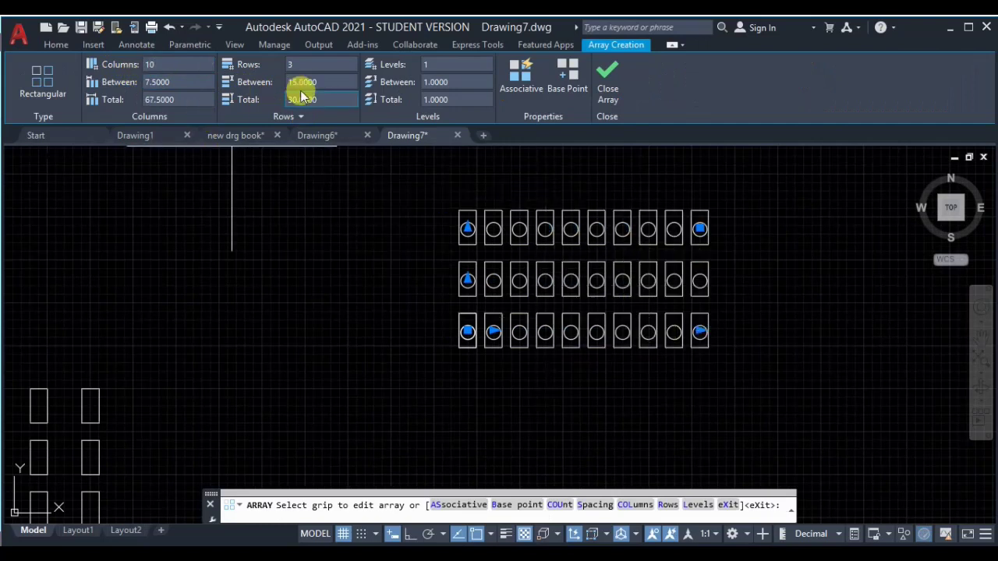
pyautogui.write('5')
pyautogui.press('Return')
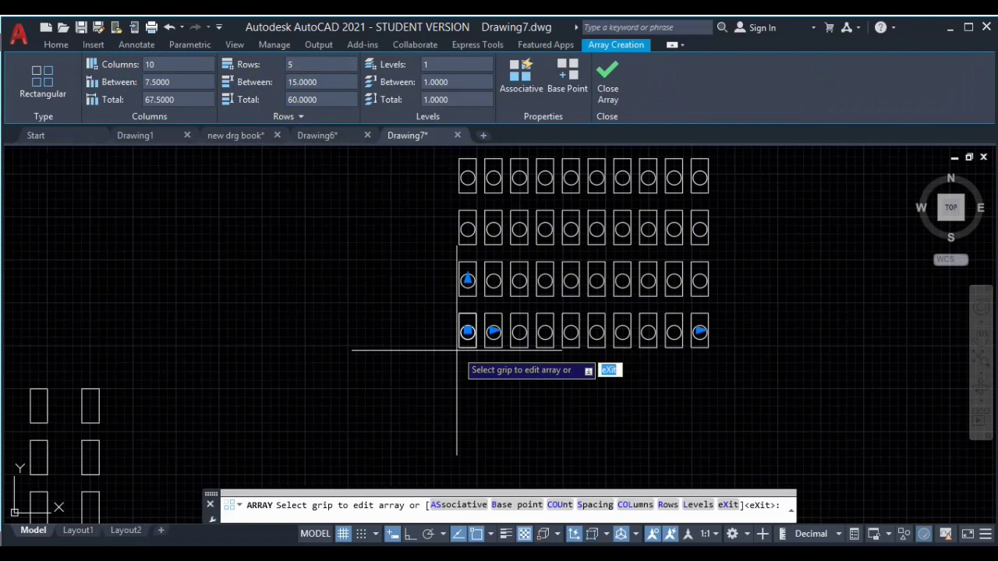
# Set both the column spacing and the row spacing to 20 and finish the array
pyautogui.click(158, 83)
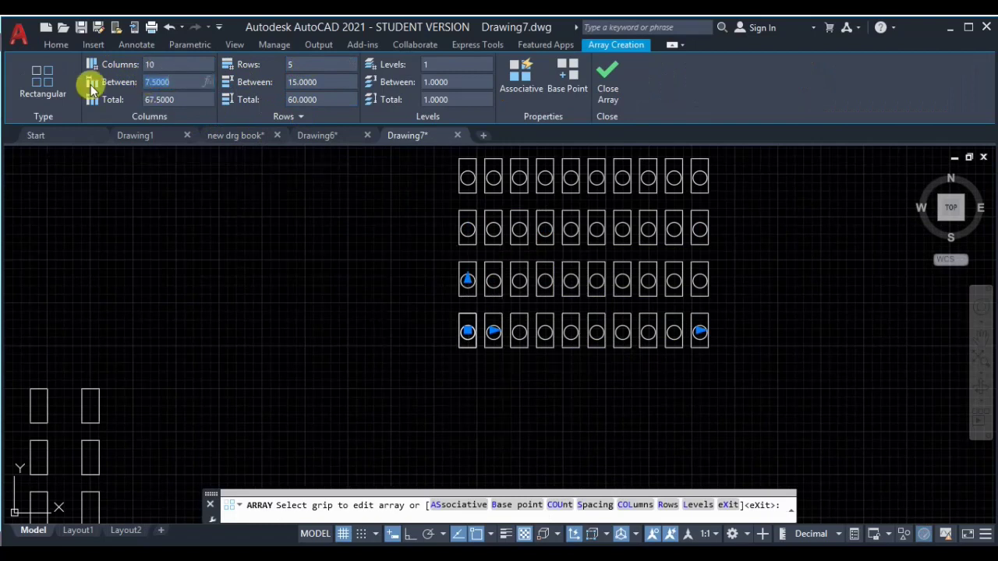
pyautogui.write('20')
pyautogui.press('Return')
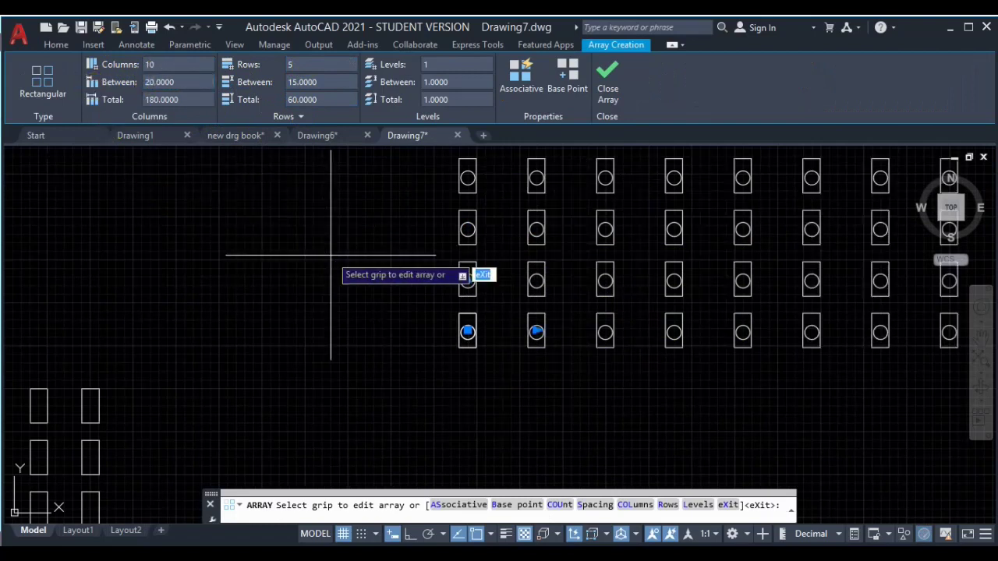
pyautogui.click(324, 82)
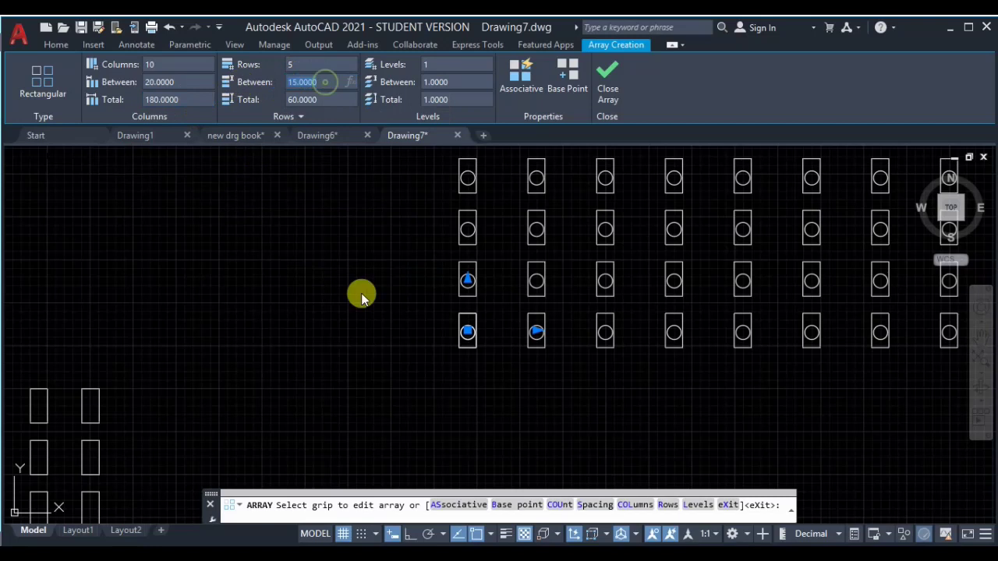
pyautogui.write('20')
pyautogui.press('Return')
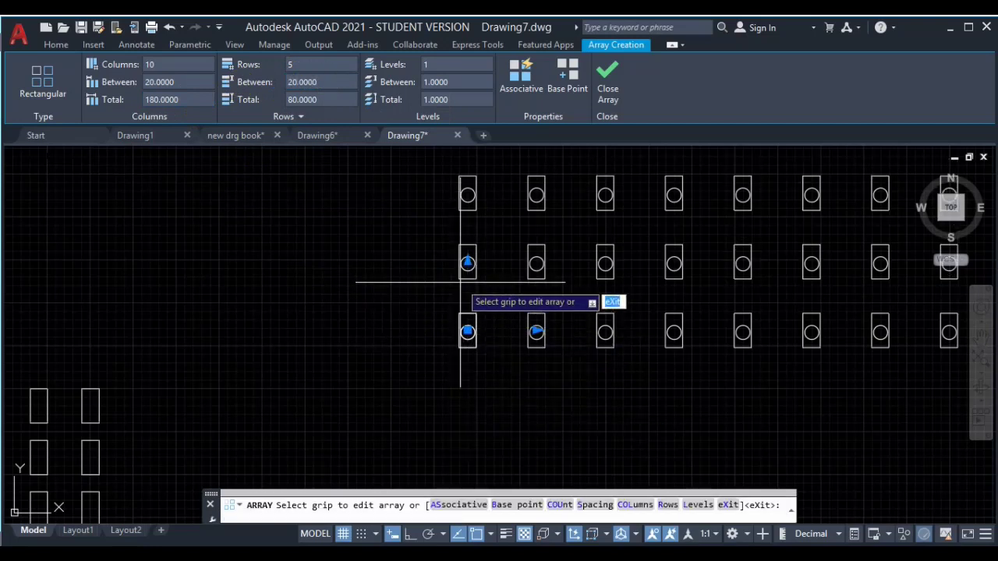
pyautogui.scroll(-2, 675, 271)
pyautogui.moveTo(674, 271); pyautogui.dragTo(491, 350, button='middle')
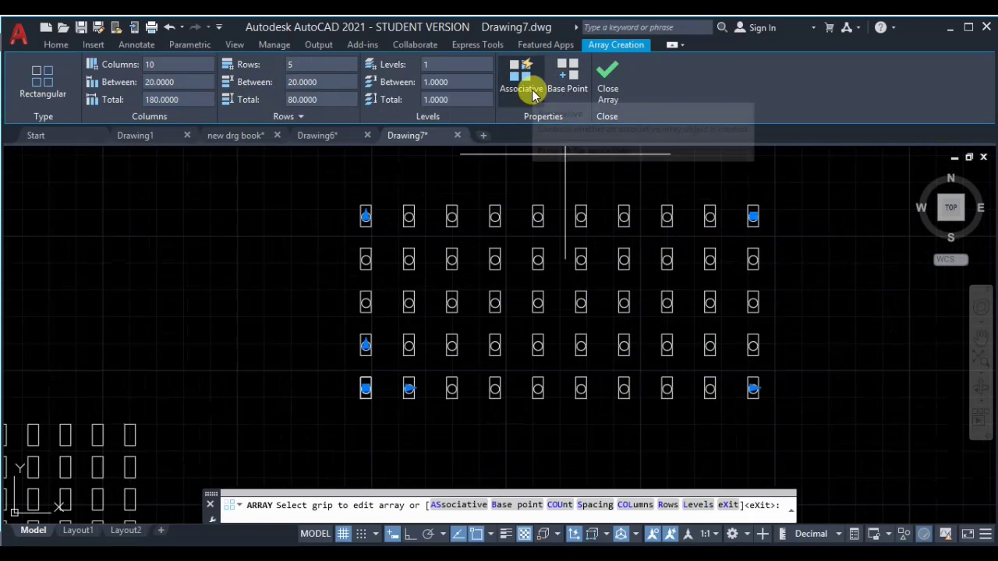
pyautogui.click(606, 76)
# Erase both rectangular arrays to empty the drawing
pyautogui.scroll(-2, 724, 290)
pyautogui.scroll(-1, 734, 226)
pyautogui.click(798, 177)
pyautogui.click(359, 406)
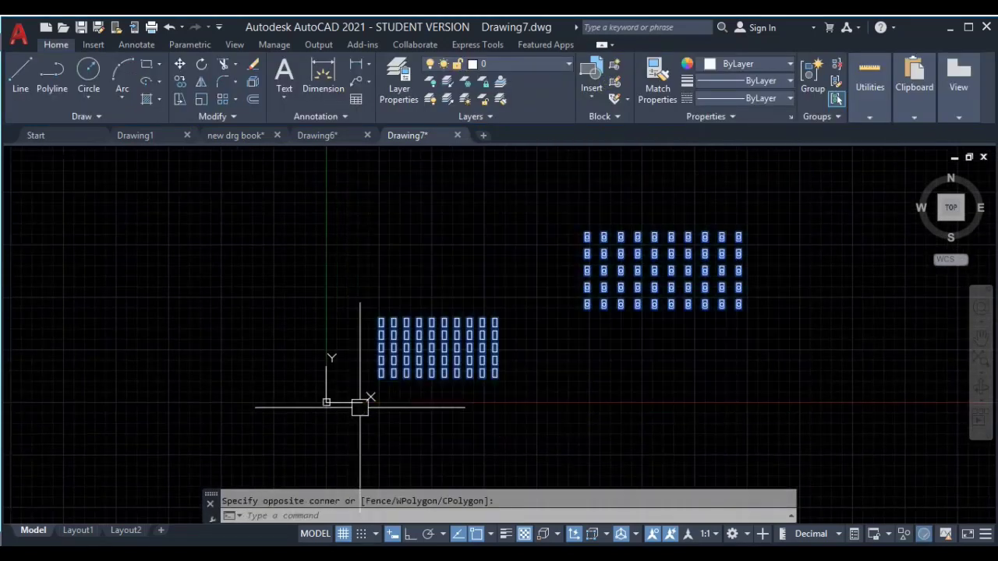
pyautogui.press('Delete')
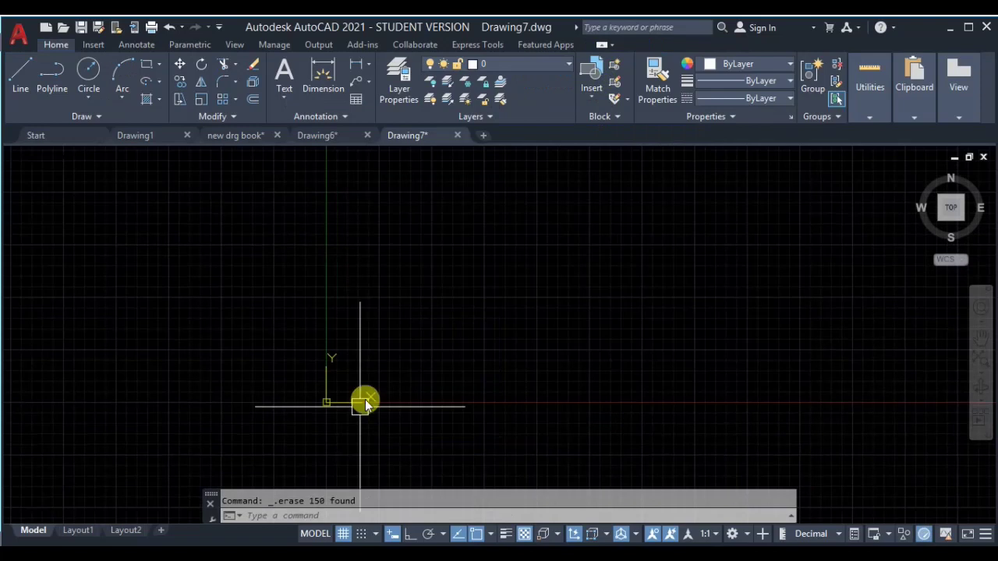
# Draw a long horizontal line in the empty area above the origin, with Ortho mode turned on
pyautogui.write('l')
pyautogui.press('Return')
pyautogui.click(393, 263)
pyautogui.click(411, 535)
pyautogui.click(753, 264)
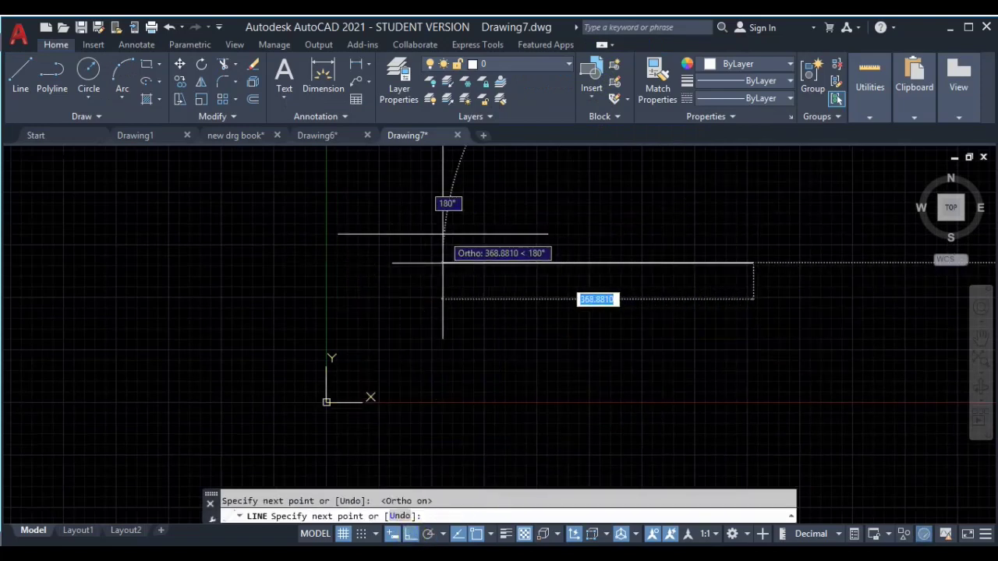
pyautogui.press('Escape')
# Draw a tall, narrow rectangle rising from the start point of the horizontal line
pyautogui.moveTo(452, 247); pyautogui.dragTo(463, 287, button='middle')
pyautogui.write('rec')
pyautogui.press('Return')
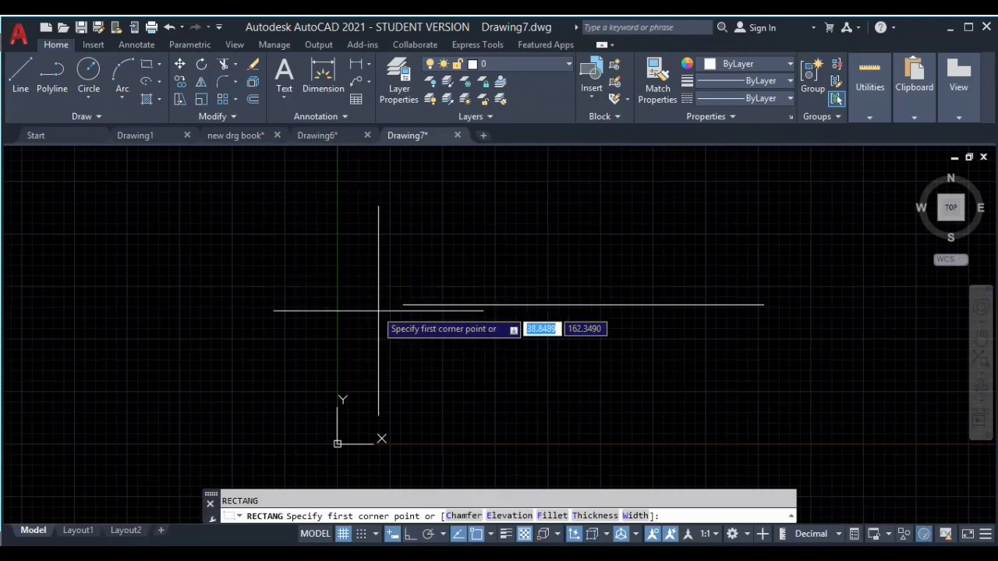
pyautogui.click(403, 305)
pyautogui.click(413, 222)
pyautogui.press('Escape')
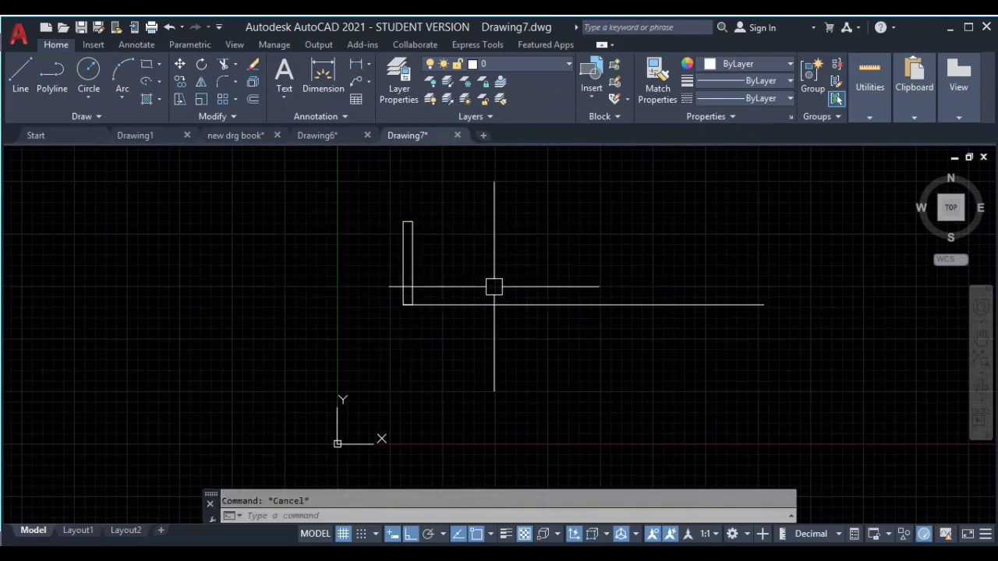
# Start a path array of the narrow rectangle using the horizontal line as the path curve
pyautogui.click(456, 305)
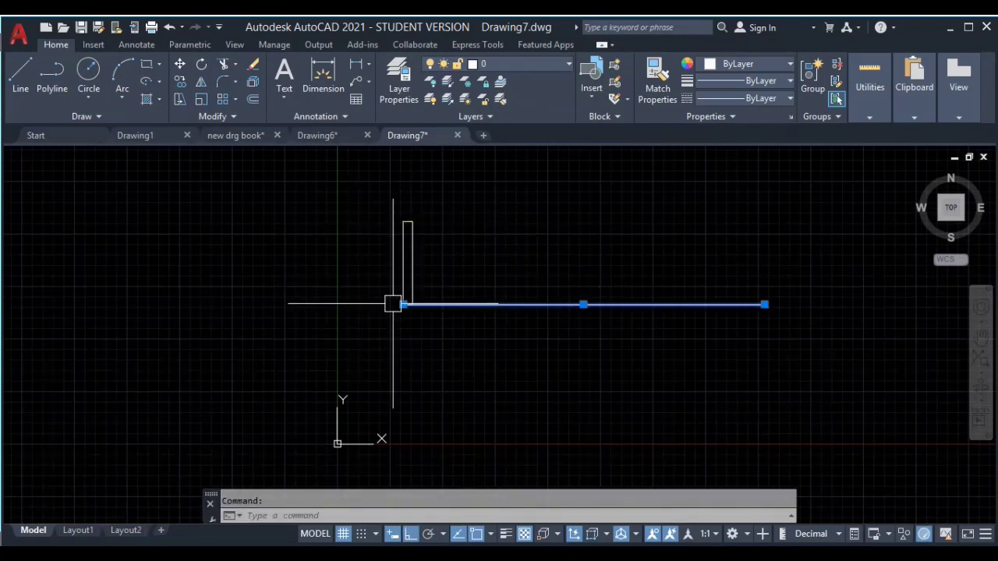
pyautogui.press('Escape')
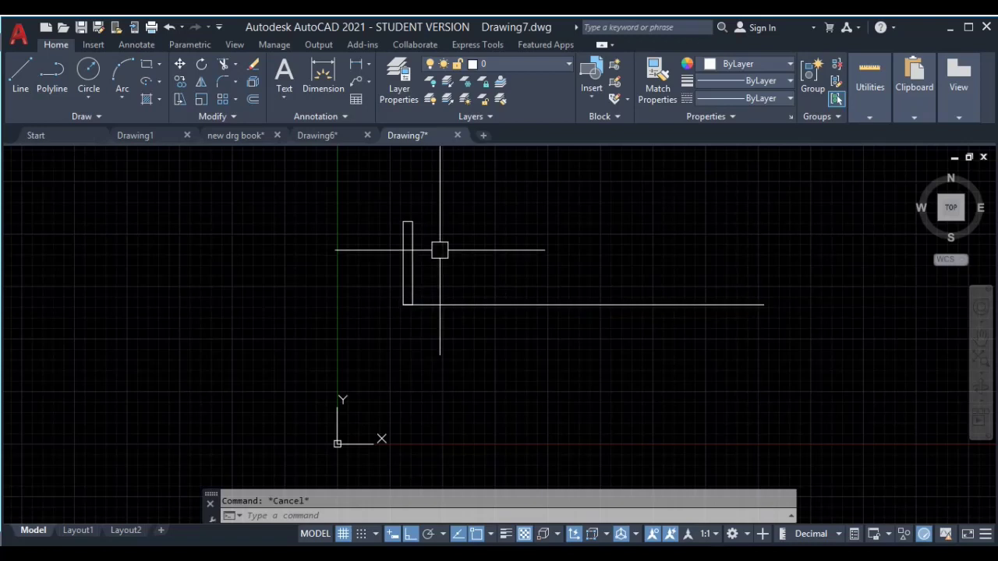
pyautogui.click(450, 239)
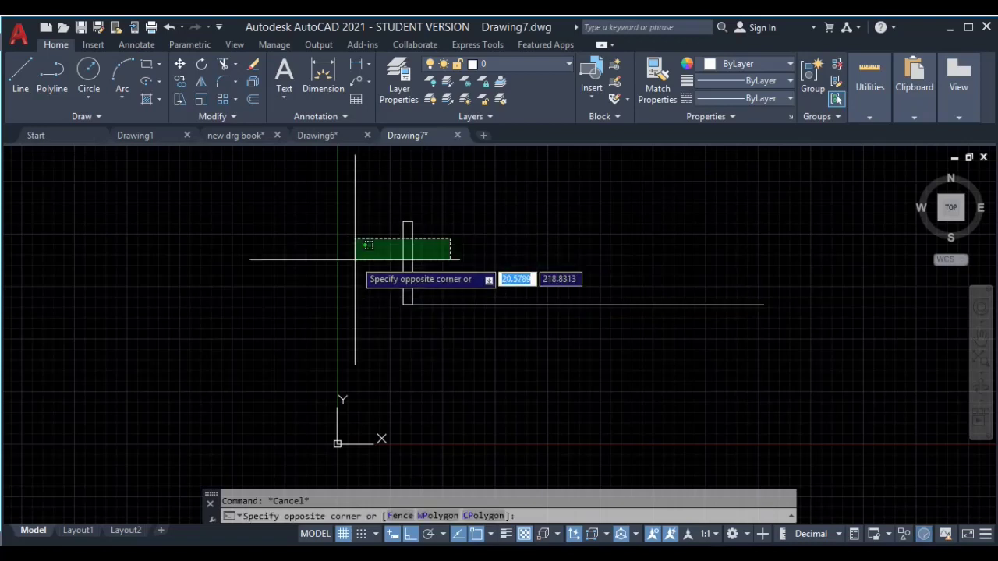
pyautogui.click(355, 259)
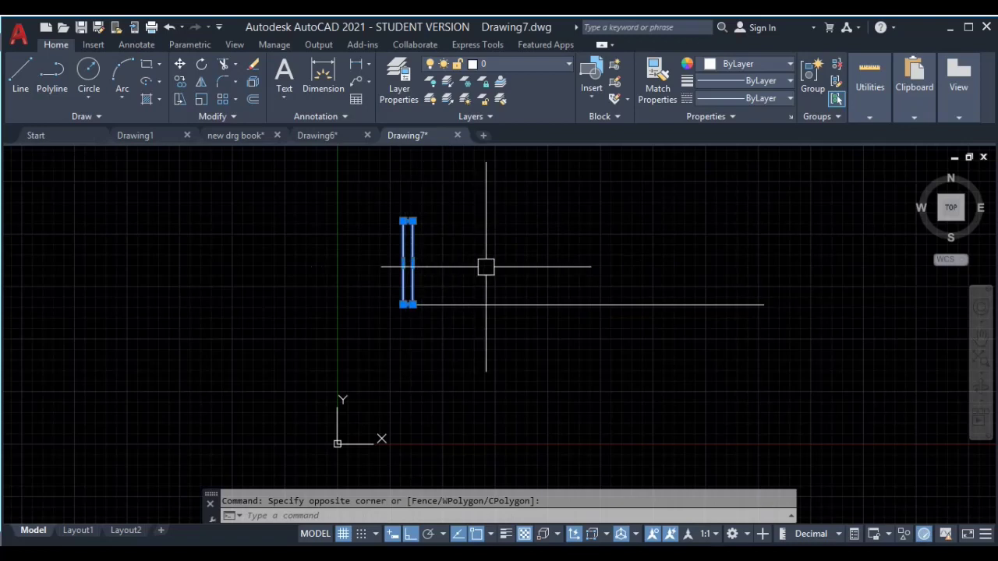
pyautogui.click(235, 100)
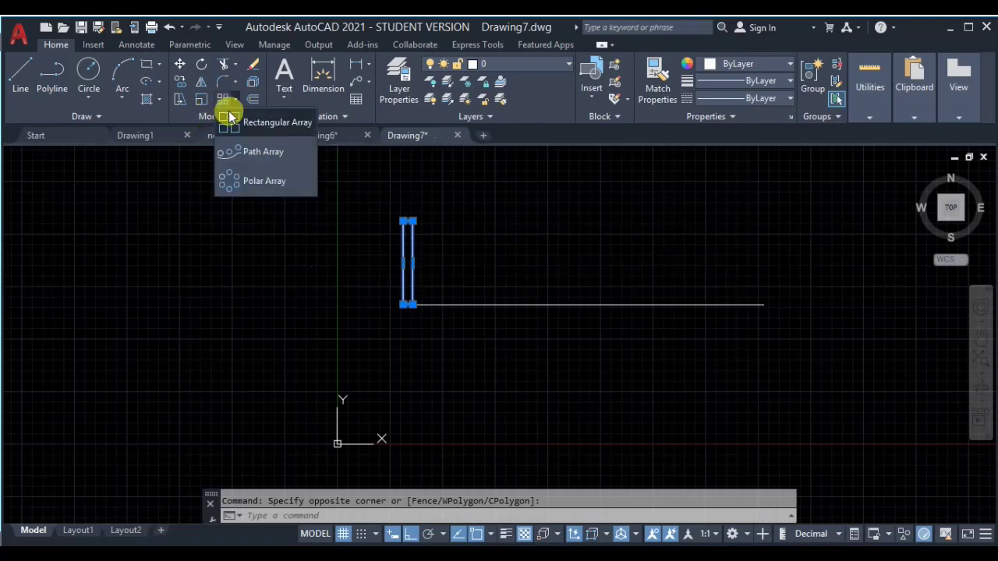
pyautogui.click(251, 153)
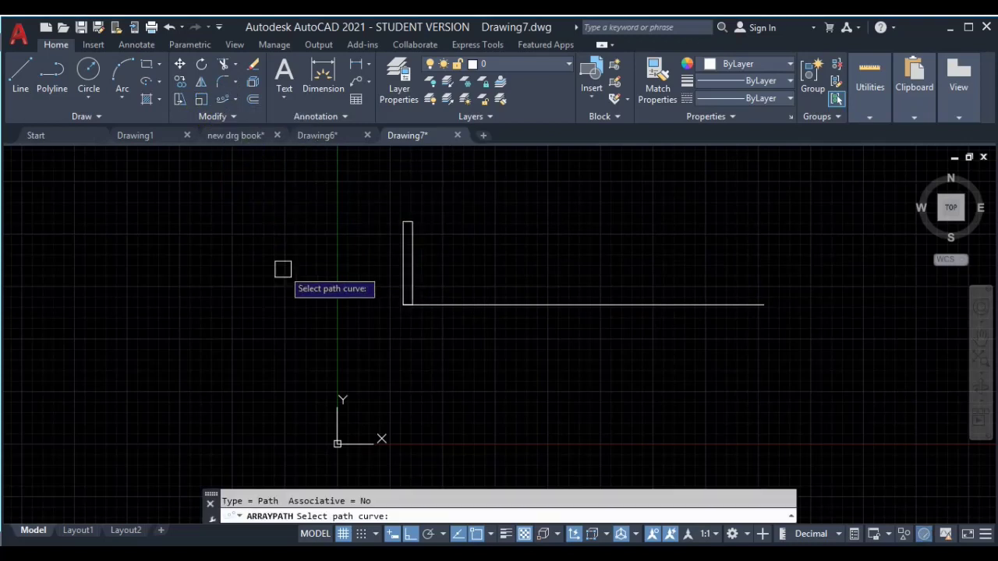
pyautogui.click(468, 305)
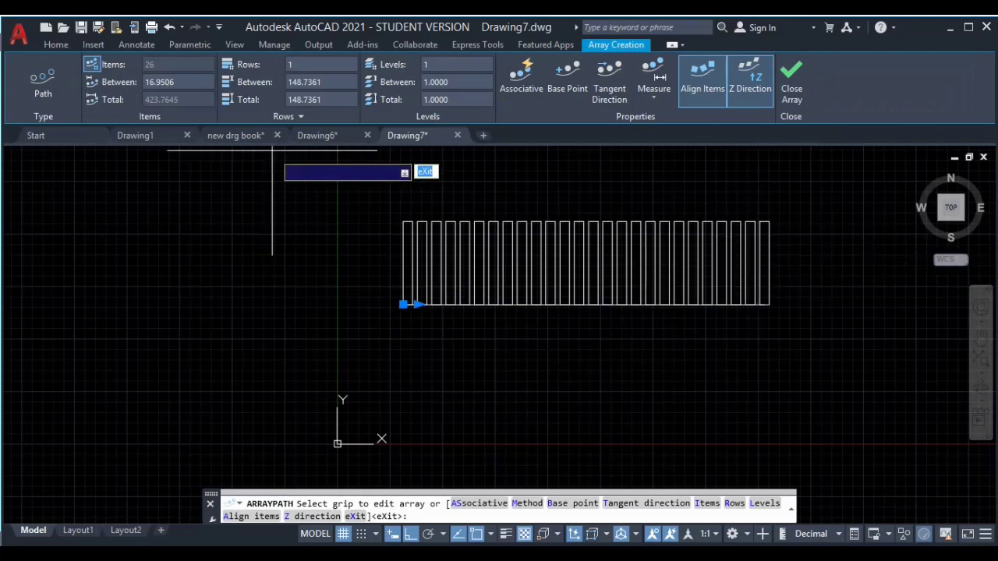
# Set the path array's item spacing to 25, unlock the item count and set it to 15
pyautogui.click(159, 81)
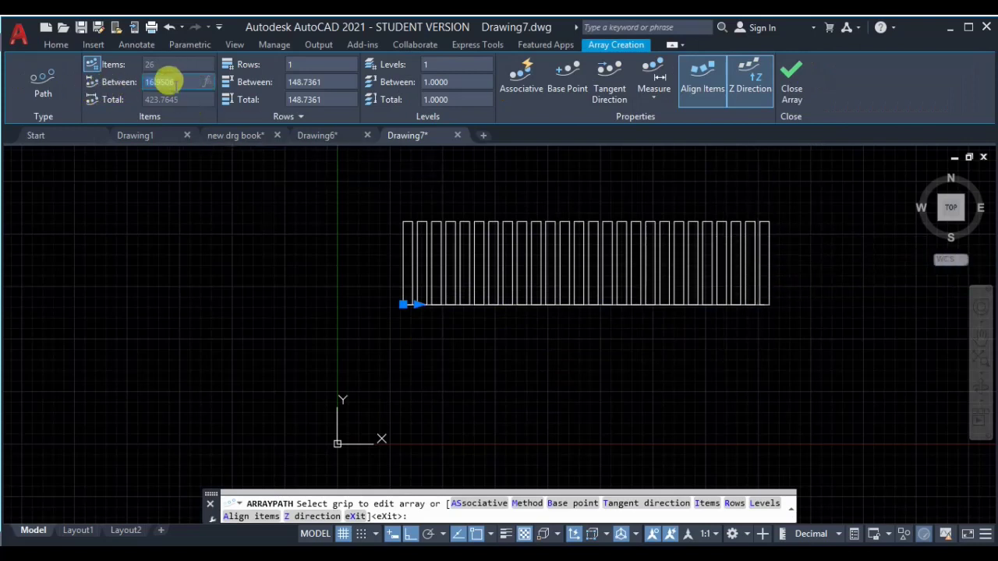
pyautogui.write('25')
pyautogui.press('Return')
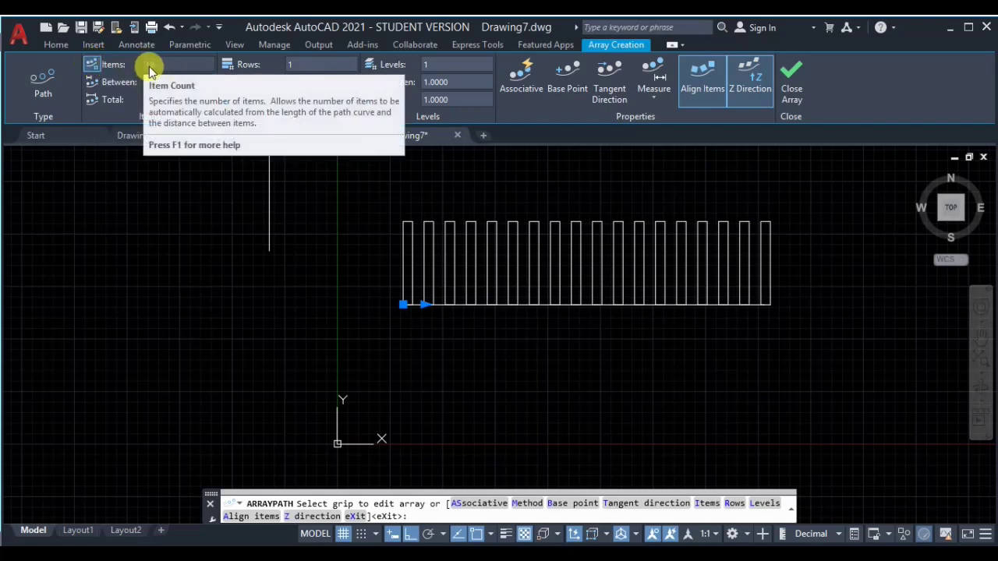
pyautogui.click(91, 66)
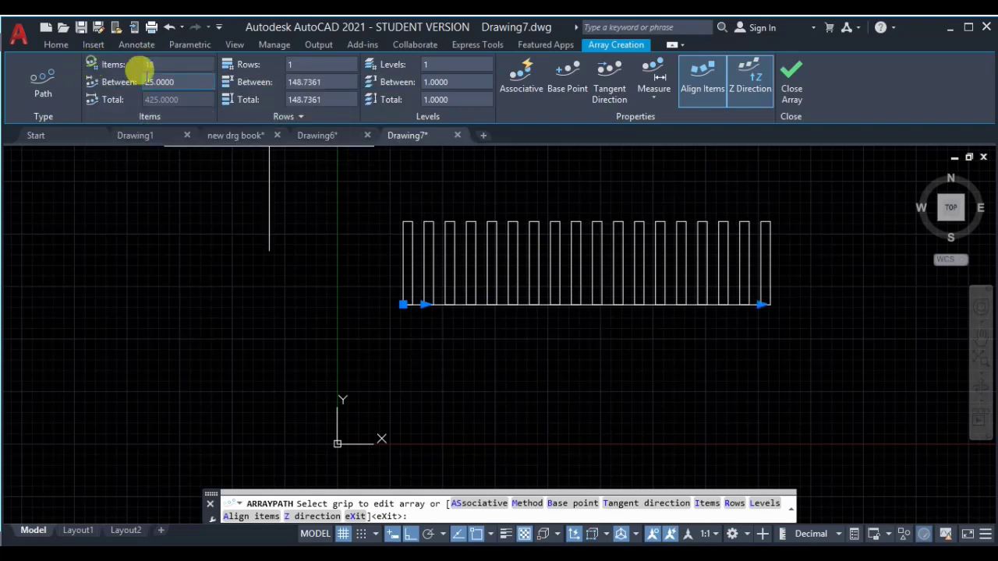
pyautogui.write('15')
pyautogui.press('Return')
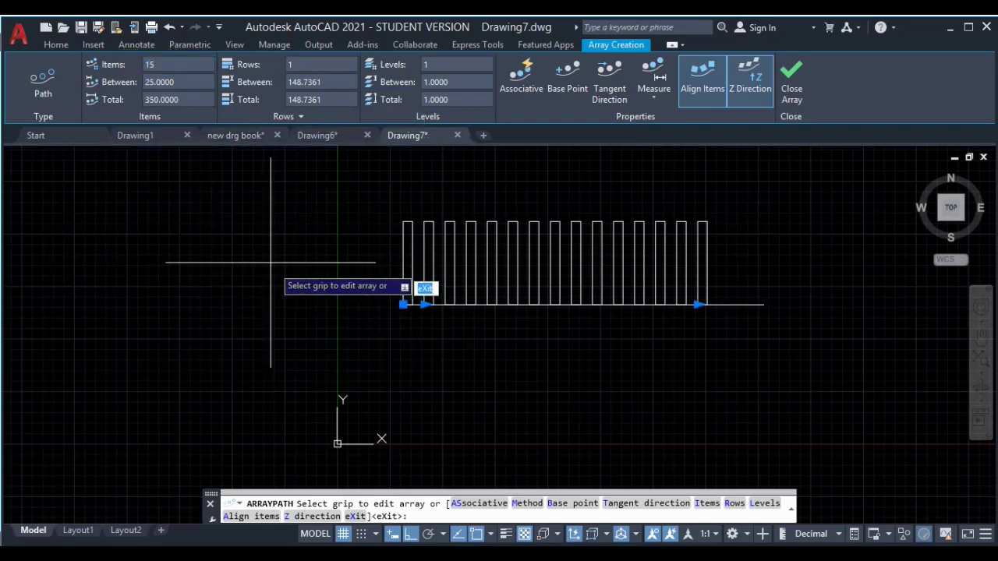
# Try the path array with 5 rows
pyautogui.click(301, 63)
pyautogui.moveTo(321, 224); pyautogui.dragTo(297, 354, button='middle')
pyautogui.moveTo(312, 64); pyautogui.dragTo(251, 71)
pyautogui.write('5')
pyautogui.scroll(-3, 574, 335)
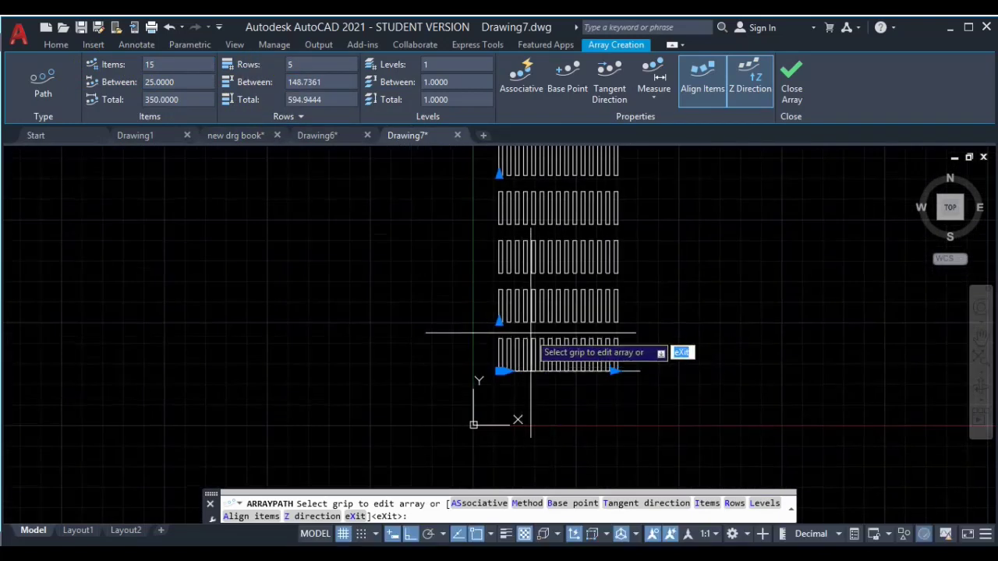
pyautogui.moveTo(523, 334); pyautogui.dragTo(524, 338, button='middle')
# Set the path array's row count to 1 and finish the array
pyautogui.moveTo(303, 64); pyautogui.dragTo(245, 75)
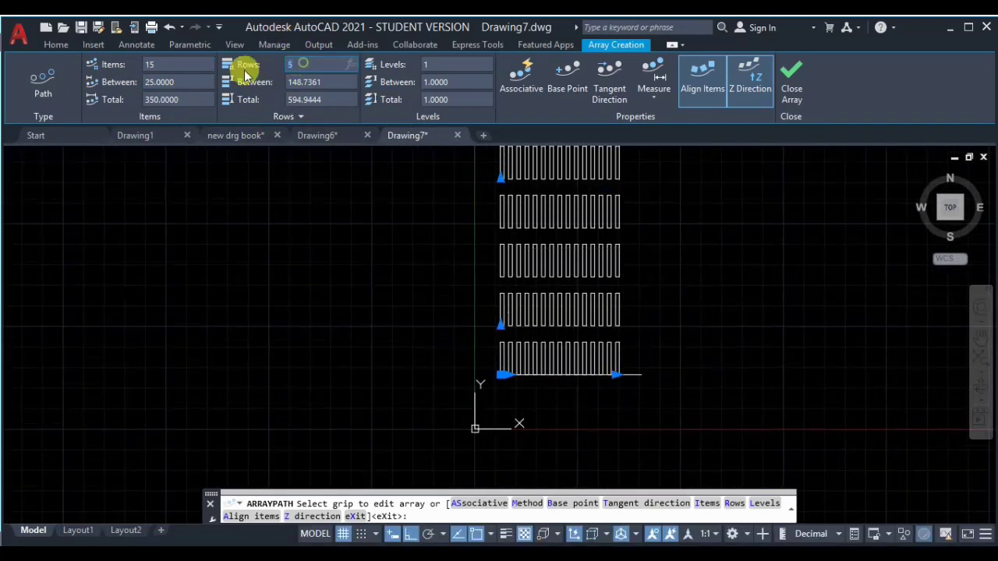
pyautogui.write('1')
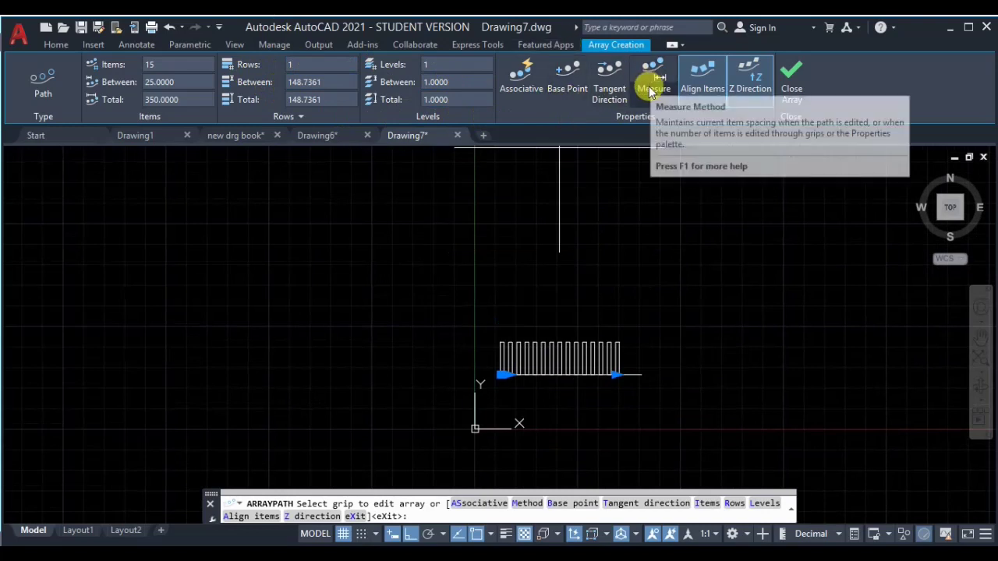
pyautogui.click(789, 92)
pyautogui.moveTo(676, 328)
pyautogui.mouseDown(button='middle')
pyautogui.moveTo(634, 278)
pyautogui.moveTo(453, 298)
pyautogui.mouseUp(button='middle')
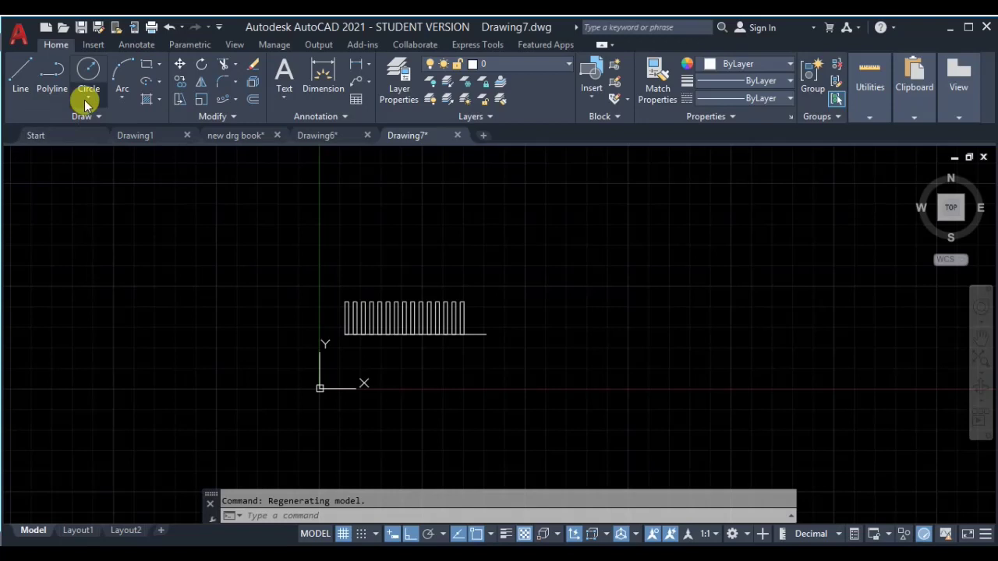
pyautogui.click(52, 73)
pyautogui.moveTo(439, 207); pyautogui.dragTo(260, 292, button='middle')
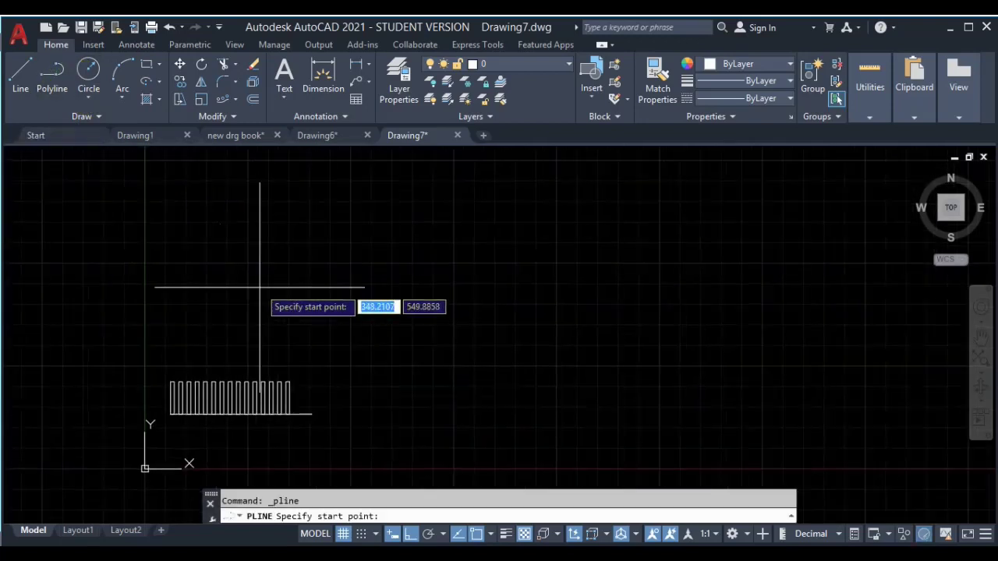
pyautogui.click(234, 262)
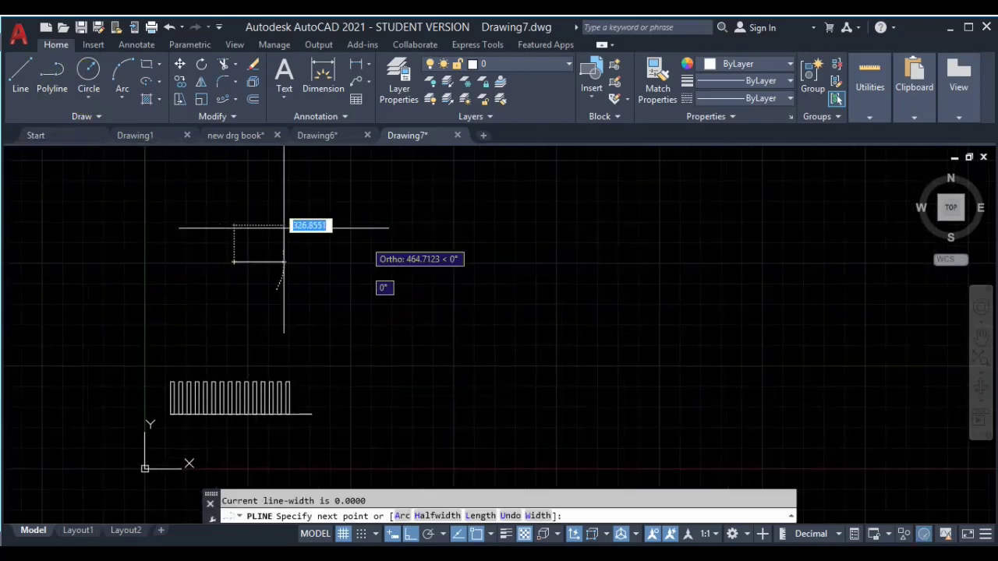
# Draw a stepped polyline of five orthogonal segments running right, down, right, up and right, beside the arrayed rectangles
pyautogui.click(56, 88)
pyautogui.click(249, 232)
pyautogui.click(442, 232)
pyautogui.click(456, 429)
pyautogui.click(735, 413)
pyautogui.click(736, 266)
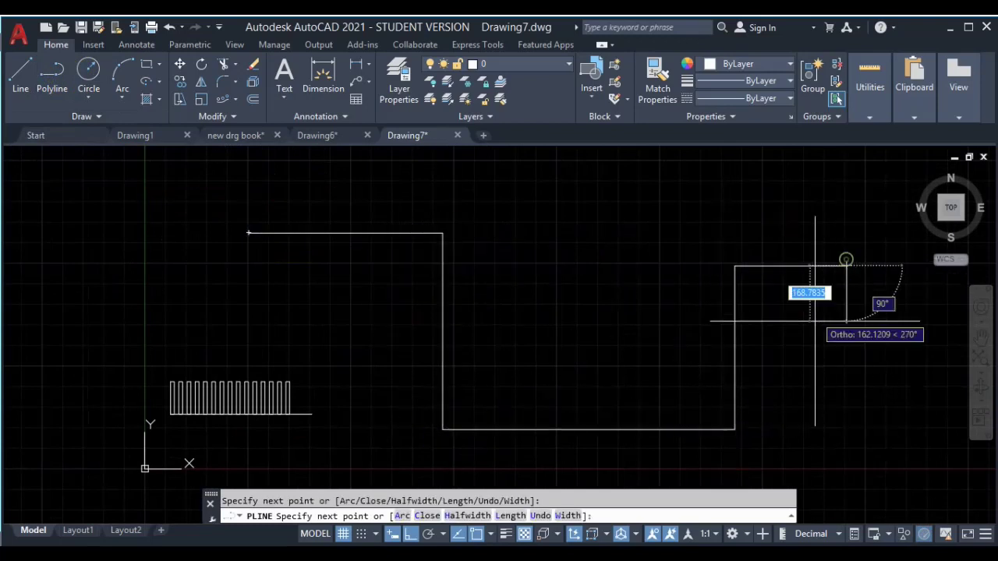
pyautogui.click(846, 266)
pyautogui.press('Return')
pyautogui.click(485, 212)
pyautogui.click(411, 283)
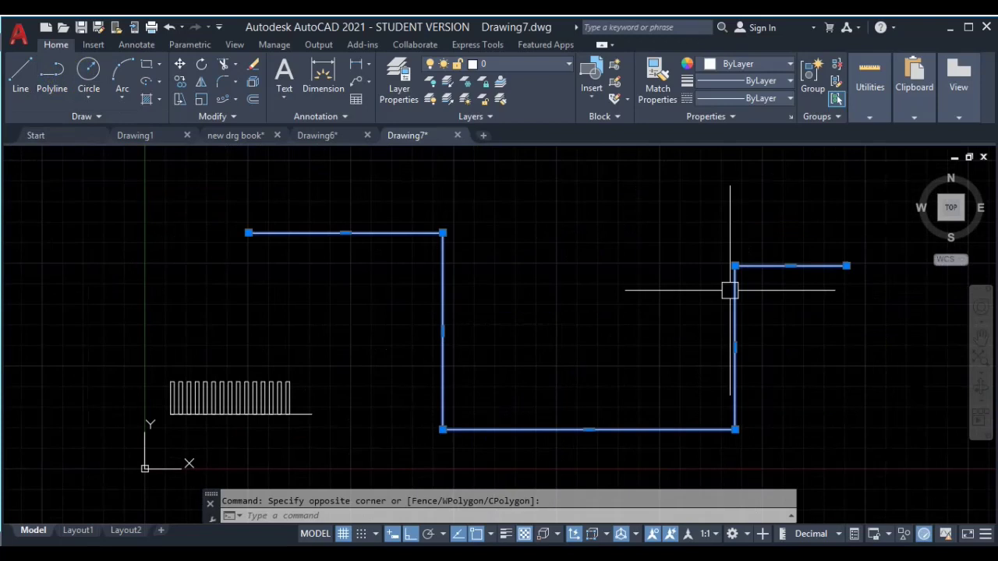
pyautogui.press('Escape')
# Draw a small circle centred on the start point of the stepped polyline
pyautogui.scroll(2, 195, 250)
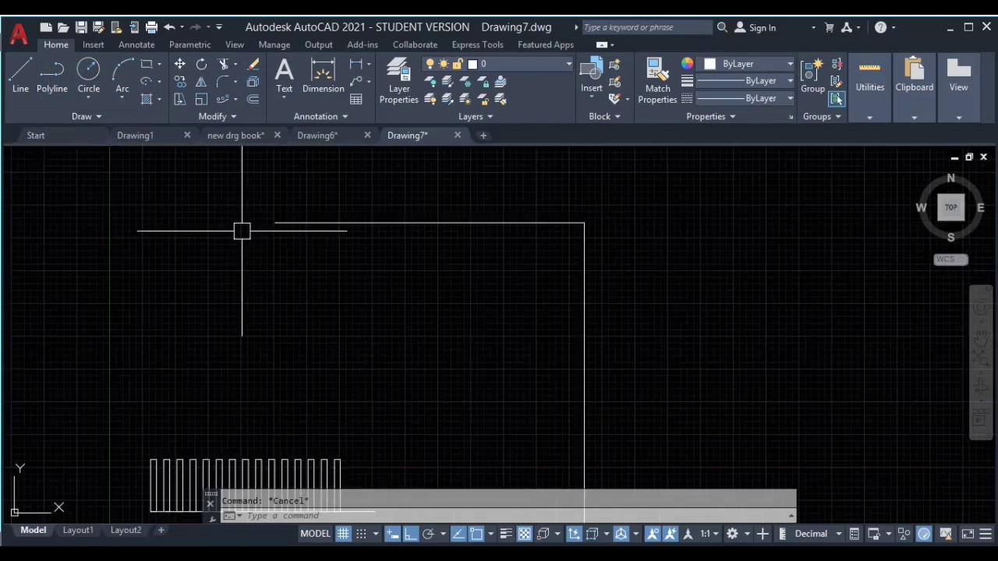
pyautogui.write('c')
pyautogui.press('Return')
pyautogui.click(275, 224)
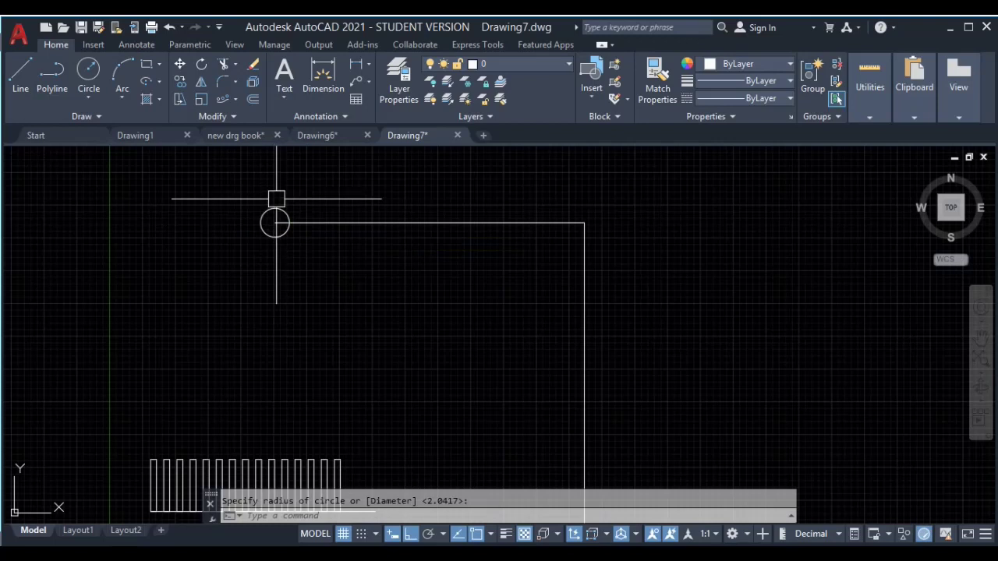
# Create a path array of the small circle along the stepped polyline and finish it with the default spacing
pyautogui.click(224, 102)
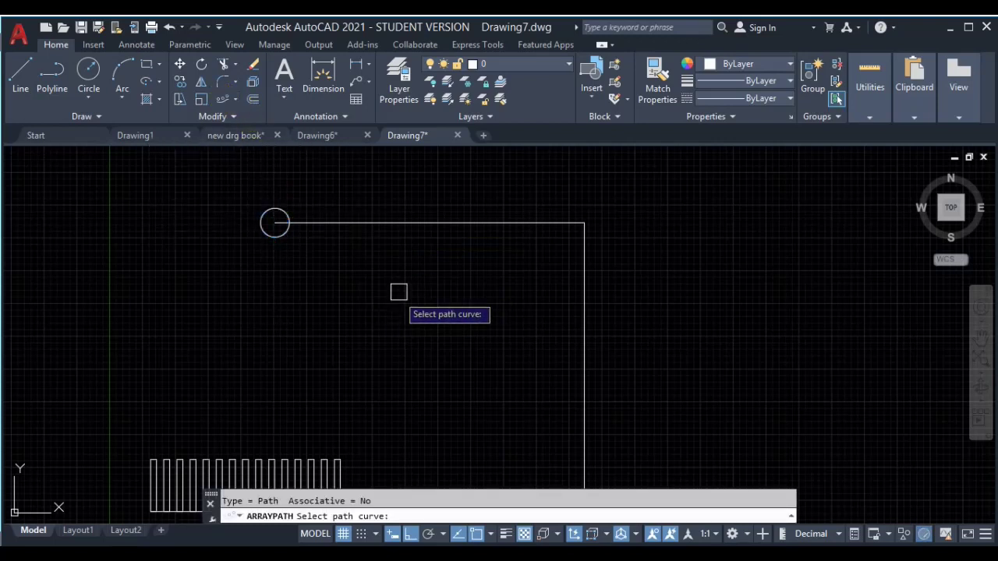
pyautogui.click(344, 222)
pyautogui.scroll(-3, 390, 286)
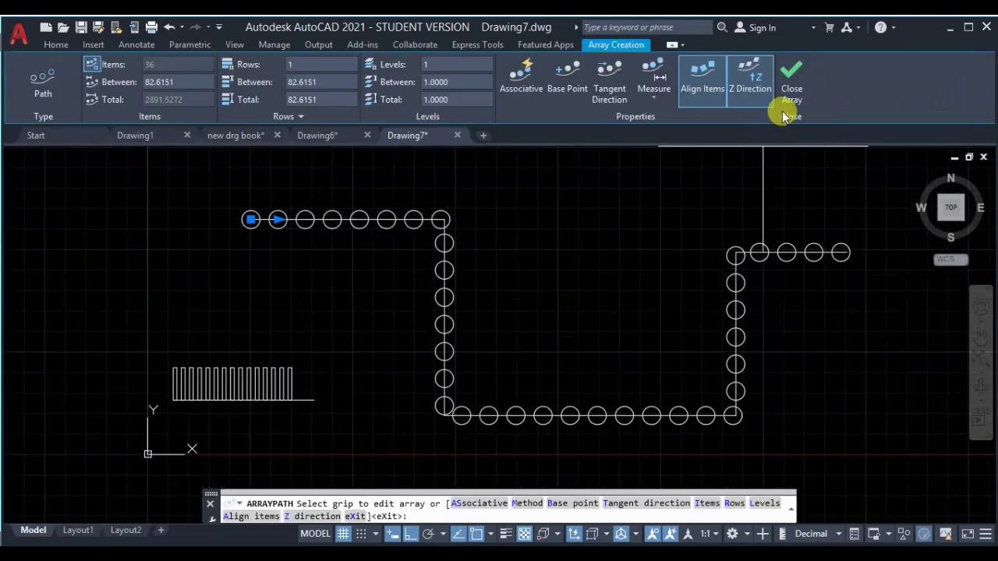
pyautogui.click(793, 86)
pyautogui.scroll(-4, 662, 301)
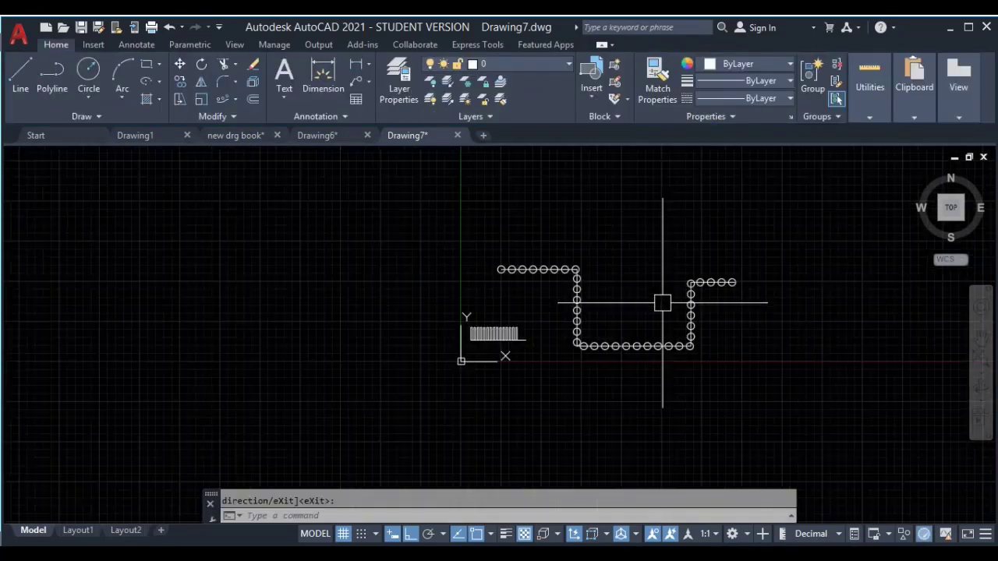
# Open the new drg book drawing and browse its practice sheets for array exercises
pyautogui.click(226, 135)
pyautogui.scroll(3, 491, 273)
pyautogui.moveTo(492, 272); pyautogui.dragTo(422, 351, button='middle')
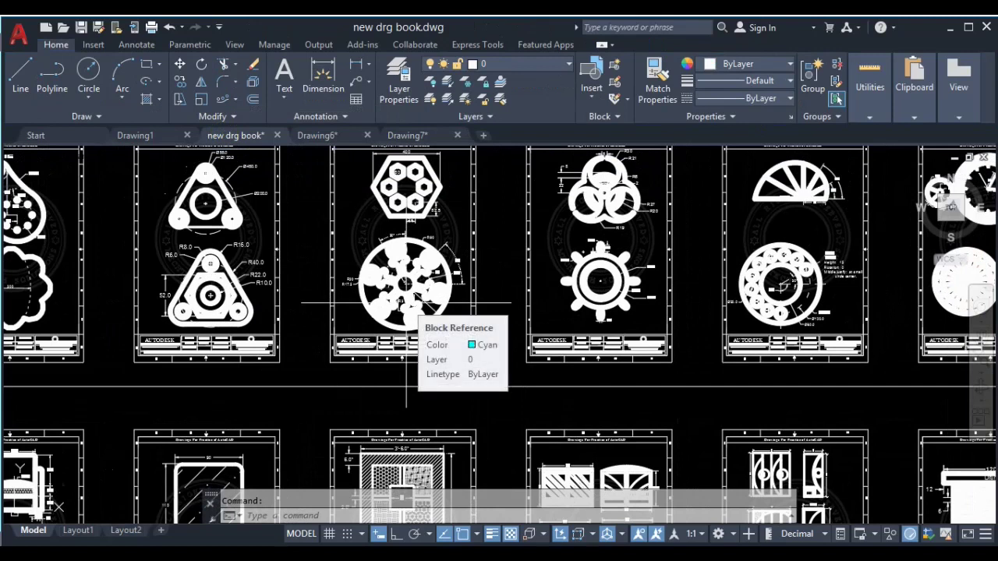
pyautogui.scroll(-2, 646, 282)
pyautogui.moveTo(319, 198); pyautogui.dragTo(259, 227, button='middle')
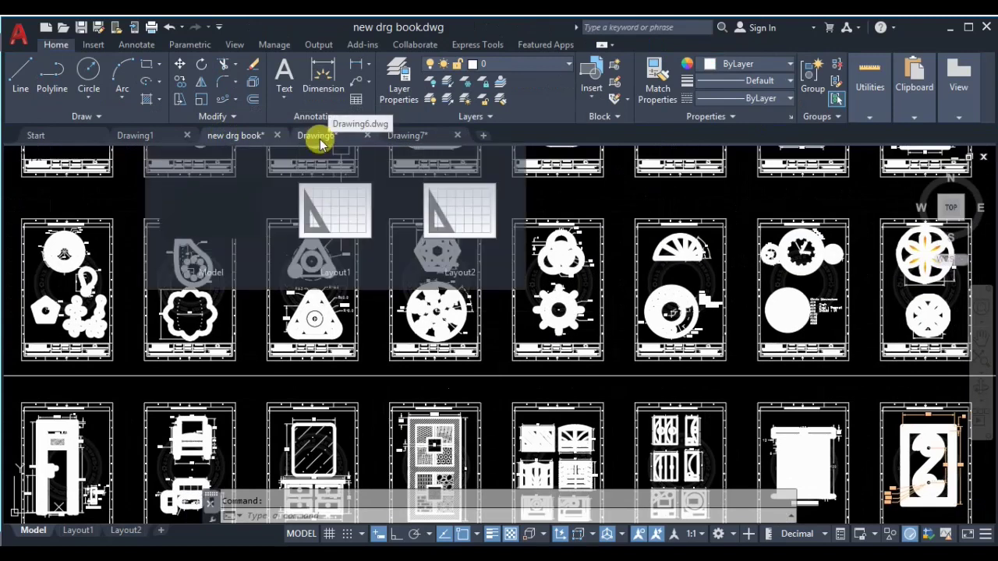
# In Drawing6, draw a circle with a diameter of 50 in the empty area beside the dimensioned reference plate
pyautogui.click(406, 138)
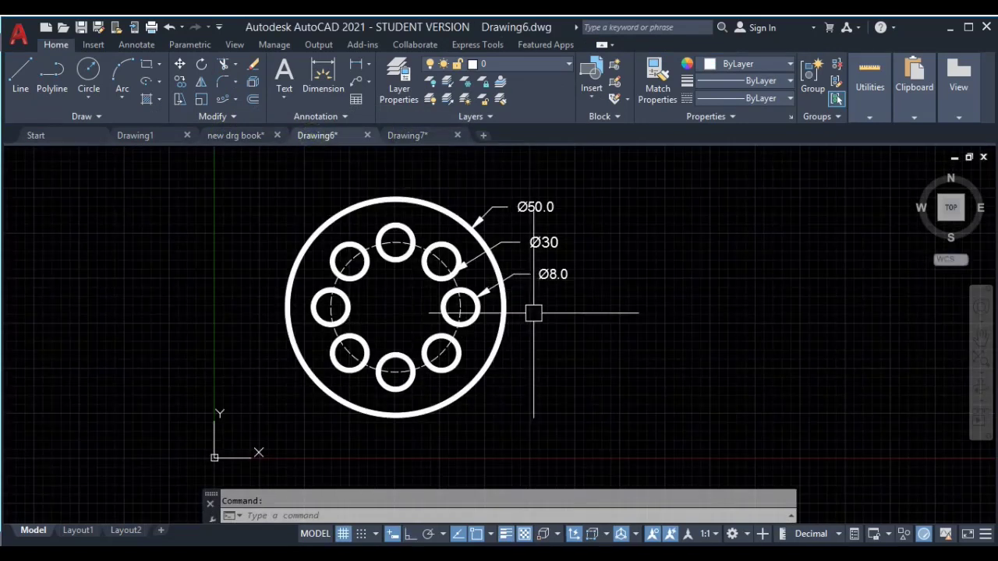
pyautogui.moveTo(533, 310)
pyautogui.mouseDown(button='middle')
pyautogui.moveTo(439, 288)
pyautogui.moveTo(524, 297)
pyautogui.moveTo(443, 298)
pyautogui.mouseUp(button='middle')
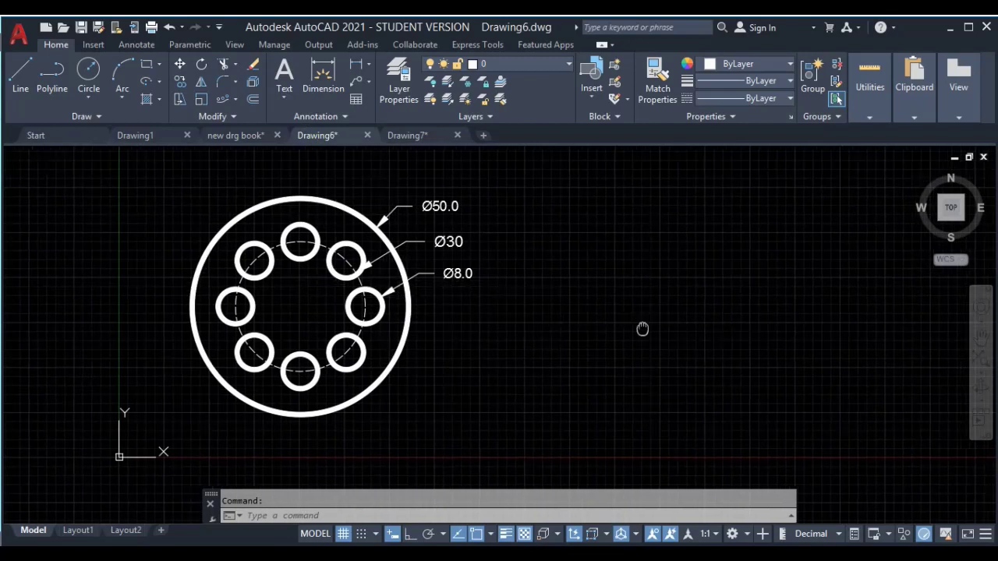
pyautogui.moveTo(641, 327); pyautogui.dragTo(537, 331, button='middle')
pyautogui.write('c')
pyautogui.press('Return')
pyautogui.click(677, 322)
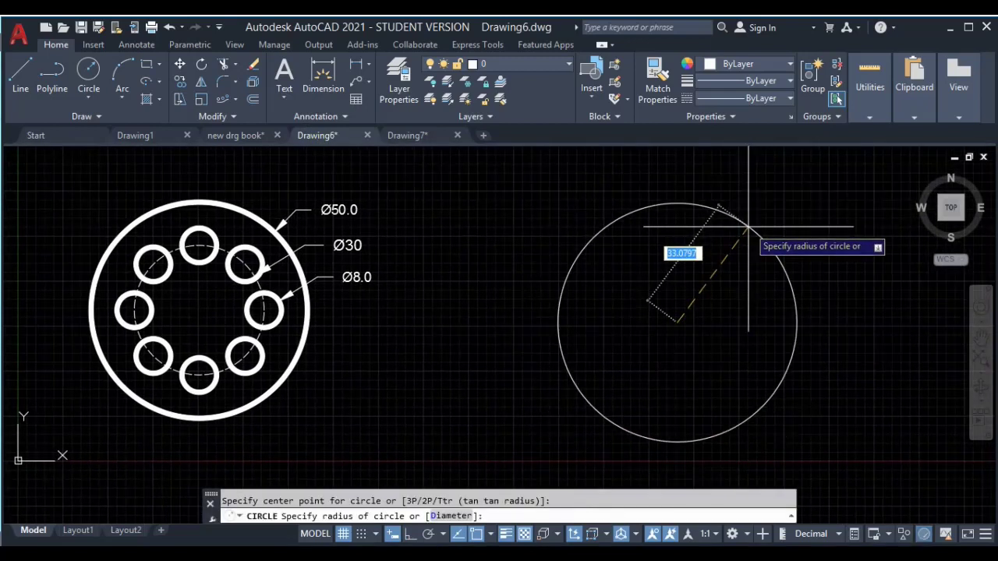
pyautogui.write('d')
pyautogui.press('Return')
pyautogui.press('Return')
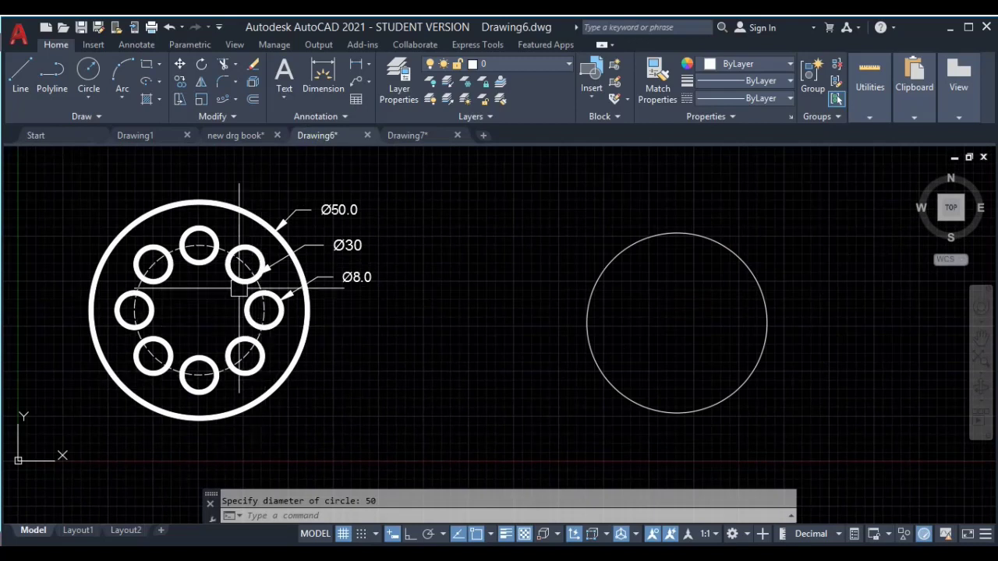
# Draw a concentric circle with a diameter of 30 inside the new 50-diameter circle
pyautogui.press('Return')
pyautogui.click(676, 322)
pyautogui.write('d')
pyautogui.press('Return')
pyautogui.write('30')
pyautogui.press('Return')
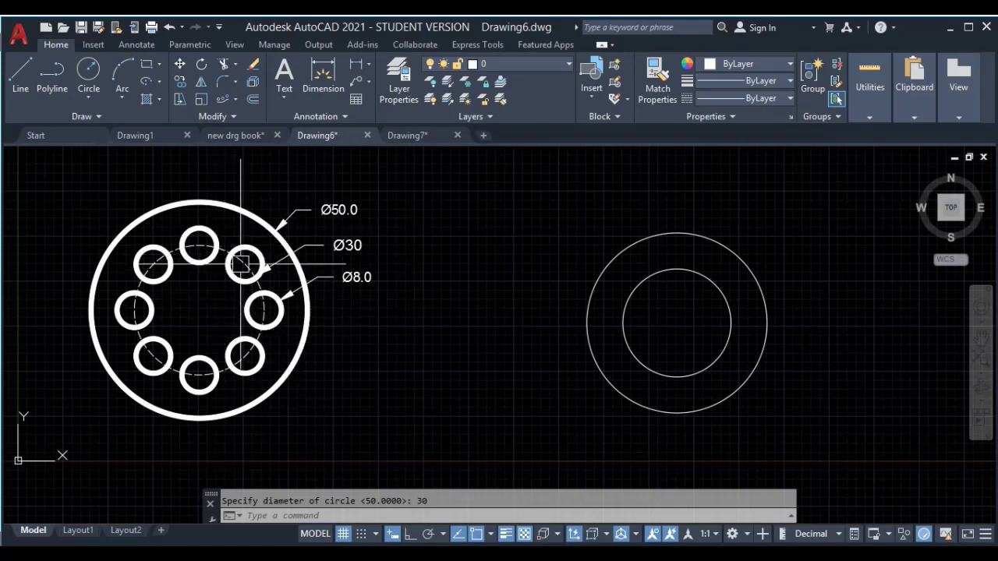
# Draw a circle with a diameter of 8 centred on the upper quadrant of the 30-diameter circle
pyautogui.write('c')
pyautogui.press('Return')
pyautogui.scroll(4, 698, 299)
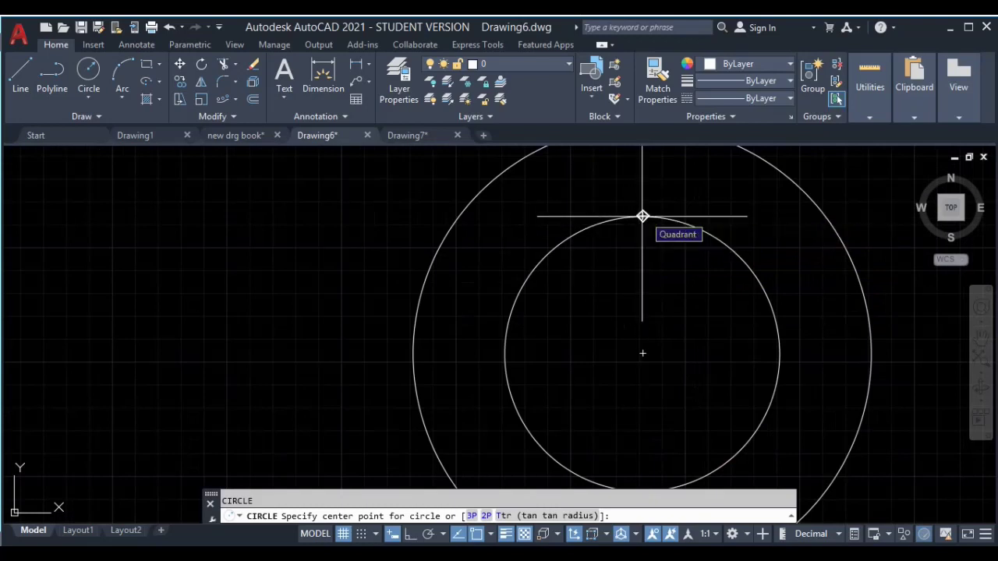
pyautogui.click(643, 216)
pyautogui.write('d')
pyautogui.press('Return')
pyautogui.write('8')
pyautogui.press('Return')
pyautogui.scroll(-5, 665, 269)
pyautogui.moveTo(666, 271); pyautogui.dragTo(693, 273, button='middle')
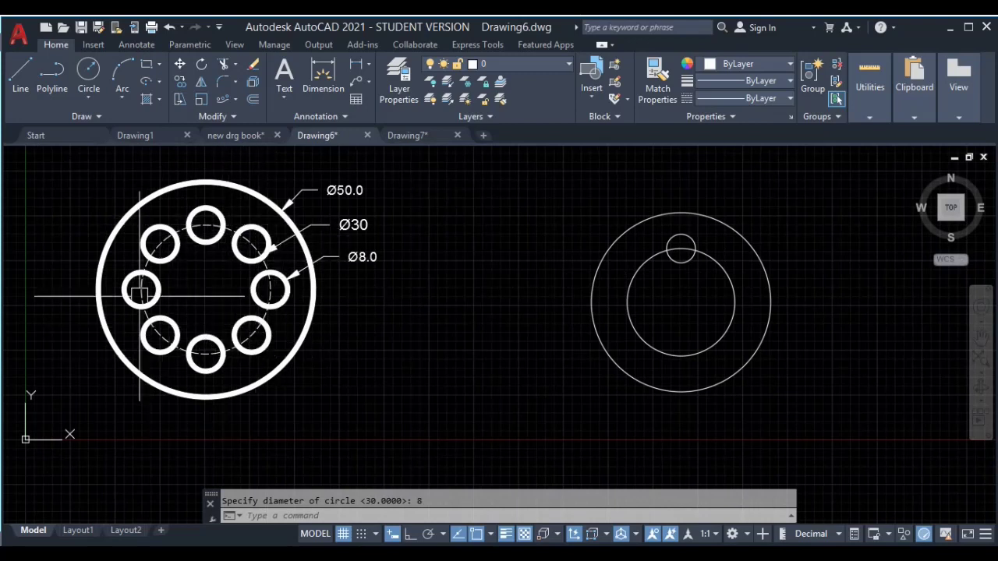
# Create a polar array of the 8-diameter circle with 8 items over 360 degrees around the concentric circles' centre
pyautogui.scroll(4, 682, 245)
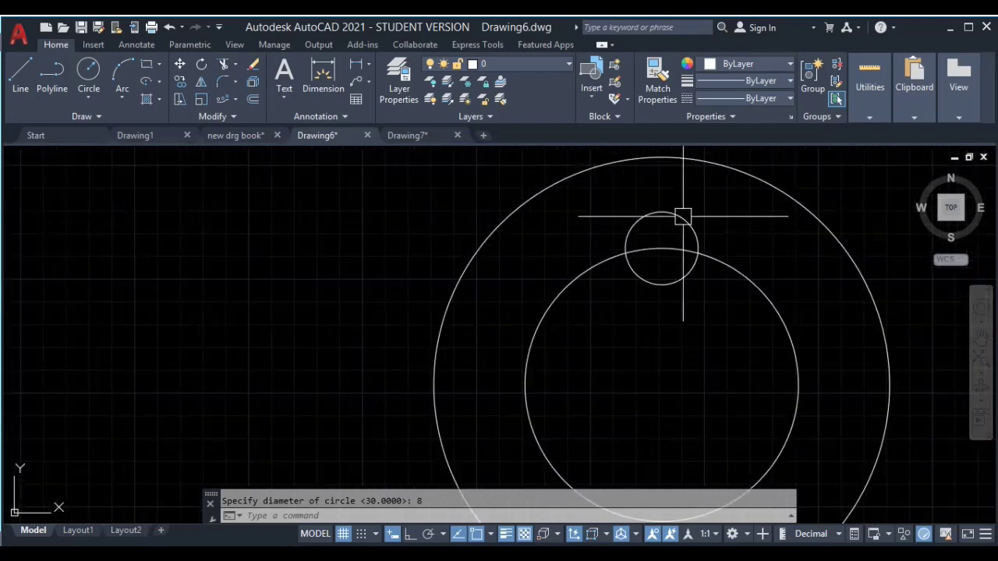
pyautogui.click(684, 216)
pyautogui.moveTo(728, 232); pyautogui.dragTo(626, 250, button='middle')
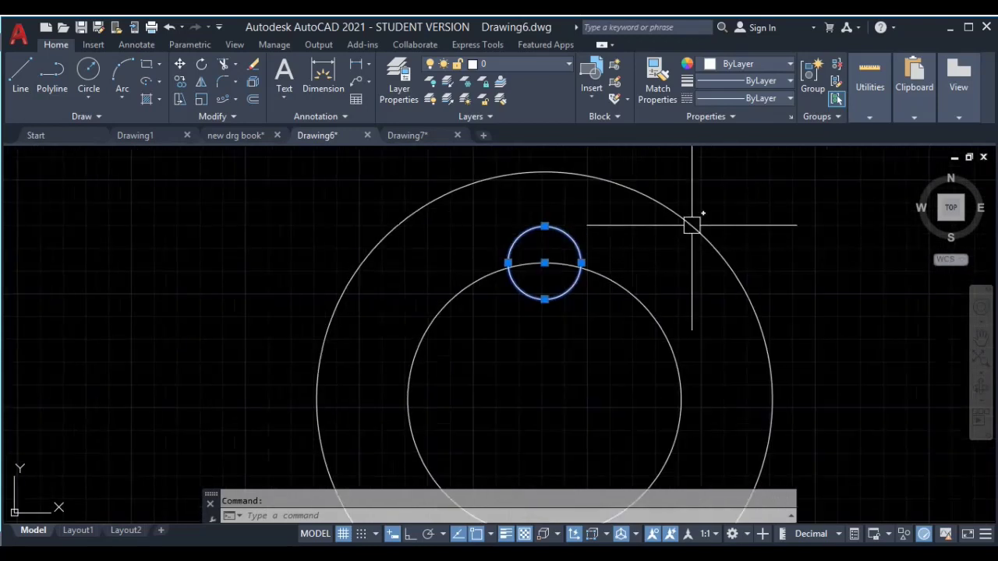
pyautogui.write('r')
pyautogui.press('Return')
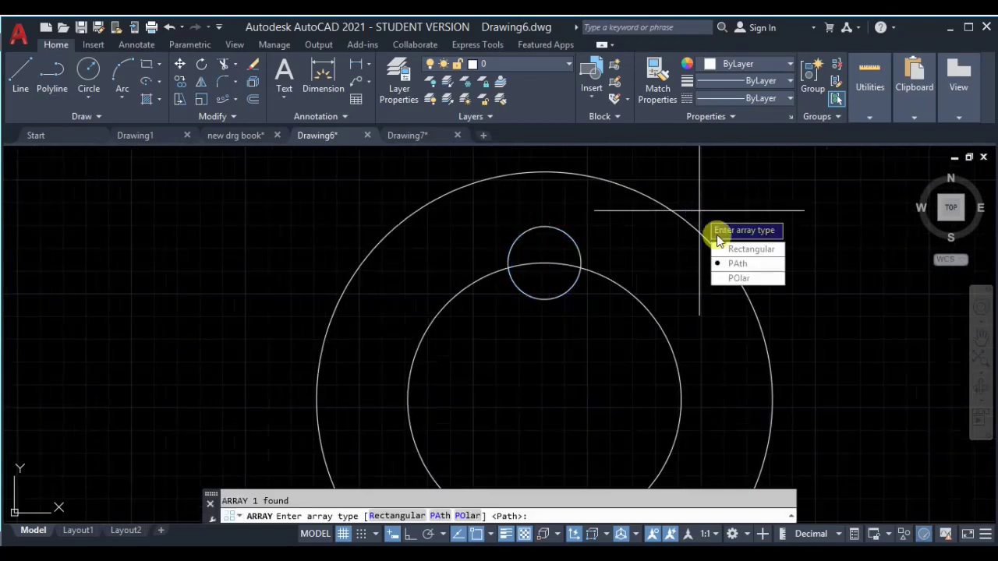
pyautogui.click(752, 282)
pyautogui.scroll(-4, 627, 259)
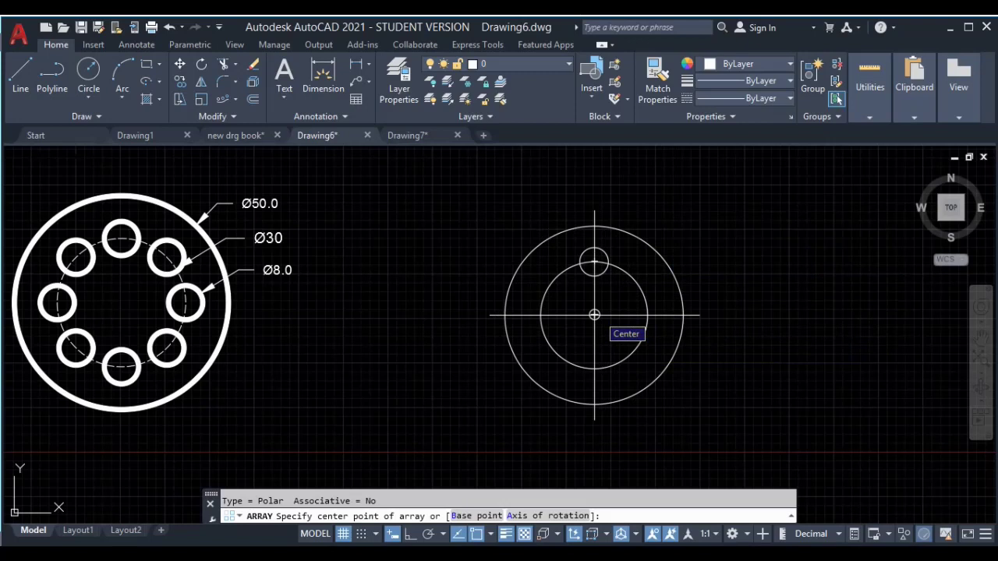
pyautogui.click(594, 315)
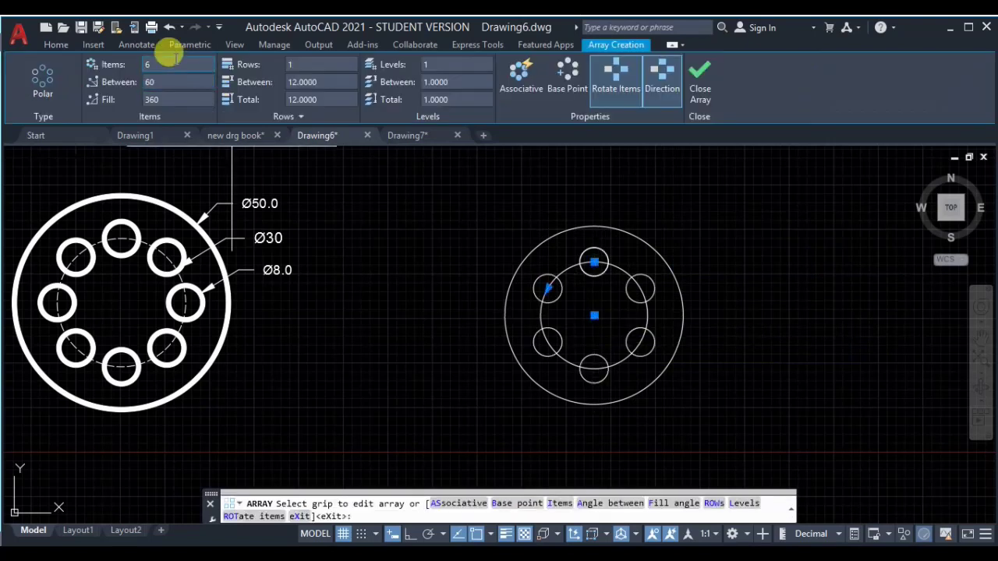
pyautogui.press('Return')
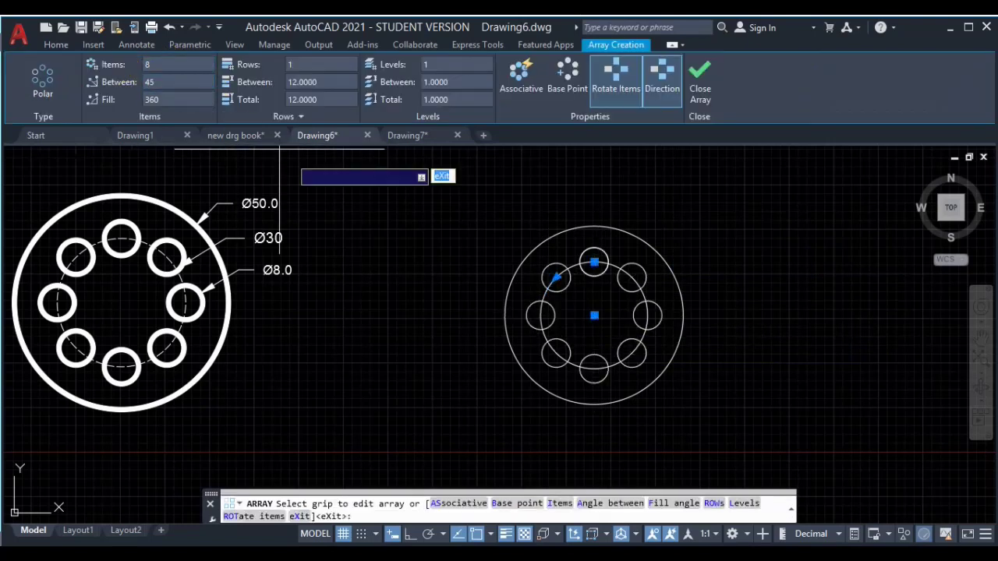
pyautogui.click(700, 86)
pyautogui.moveTo(595, 382); pyautogui.dragTo(619, 348, button='middle')
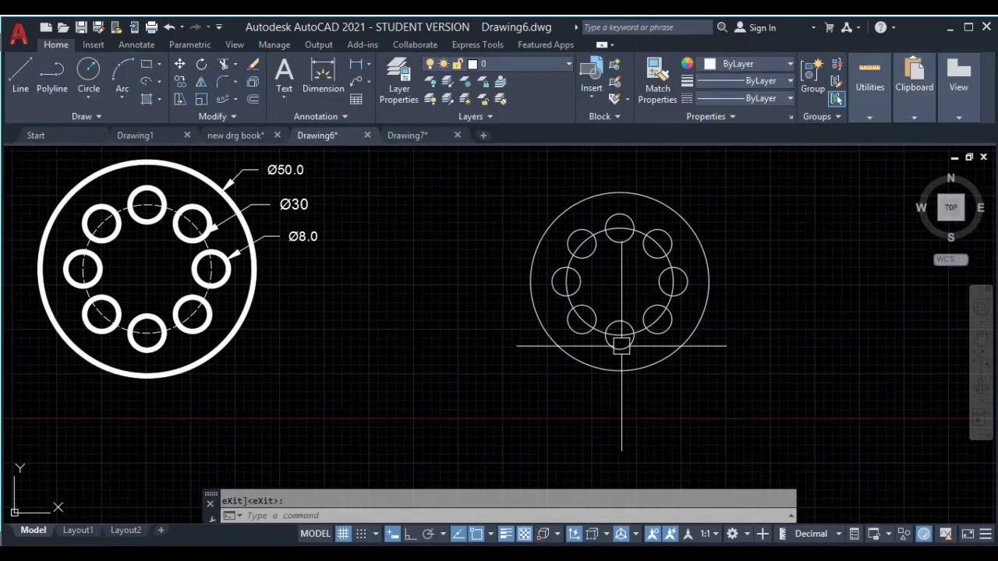
# Return to the new drg book drawing and look over the row of sheets with circular-pattern exercises
pyautogui.click(248, 137)
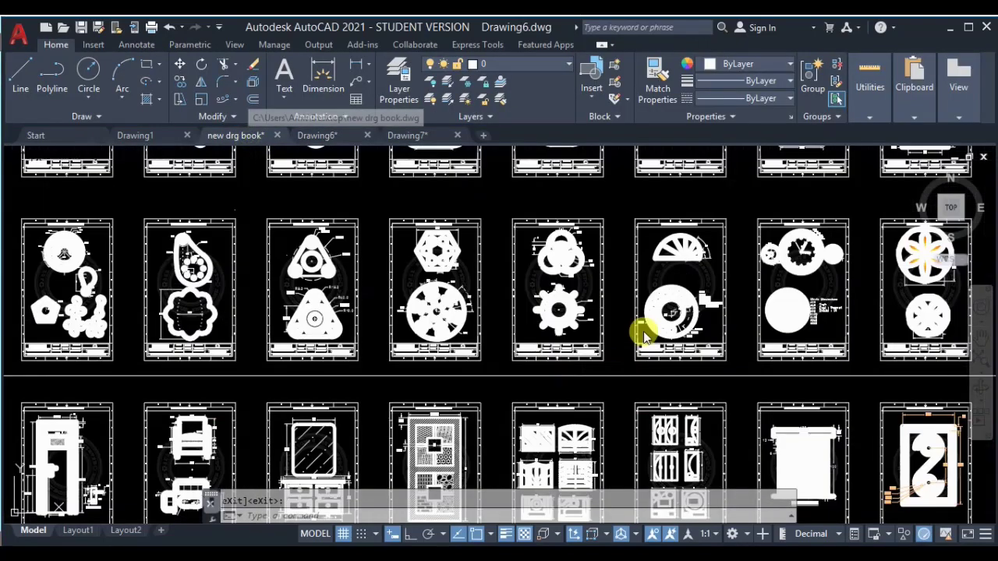
pyautogui.moveTo(605, 318)
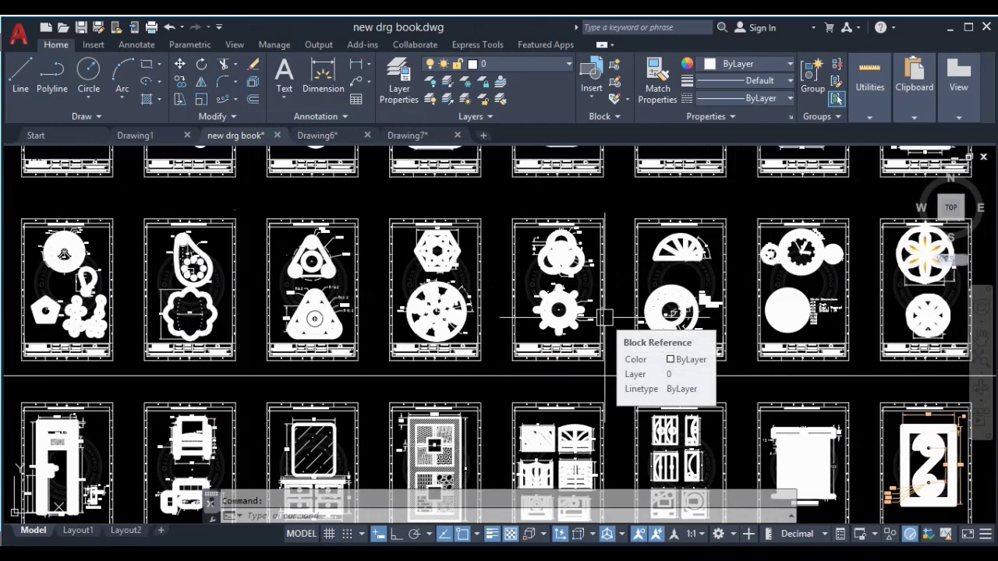
pyautogui.moveTo(416, 314); pyautogui.dragTo(443, 308, button='middle')
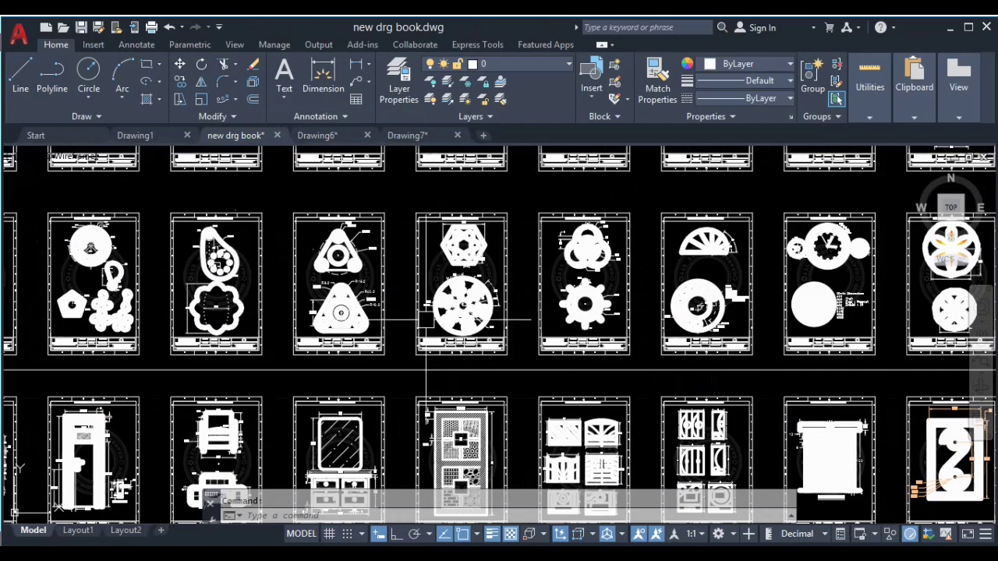
pyautogui.moveTo(418, 328)
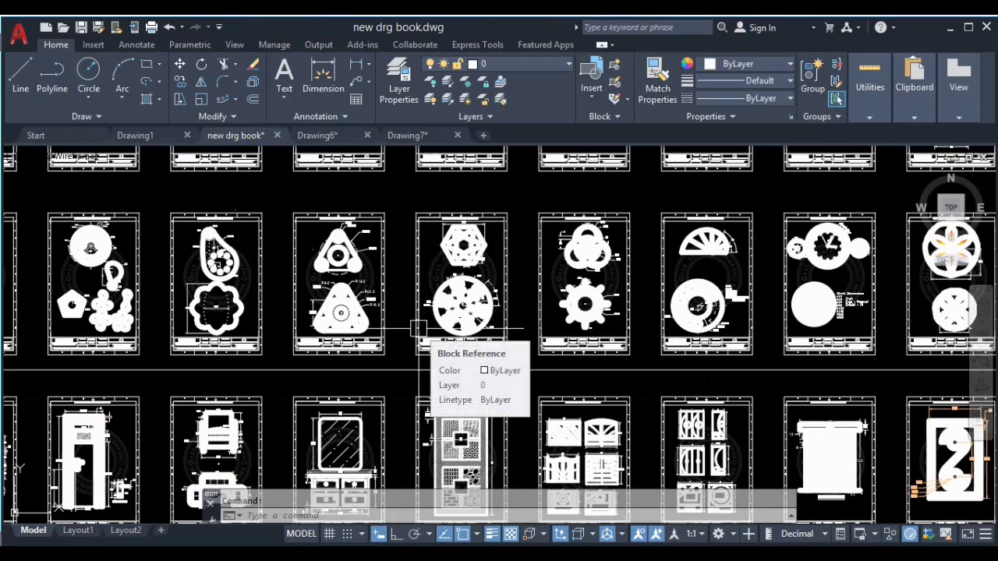